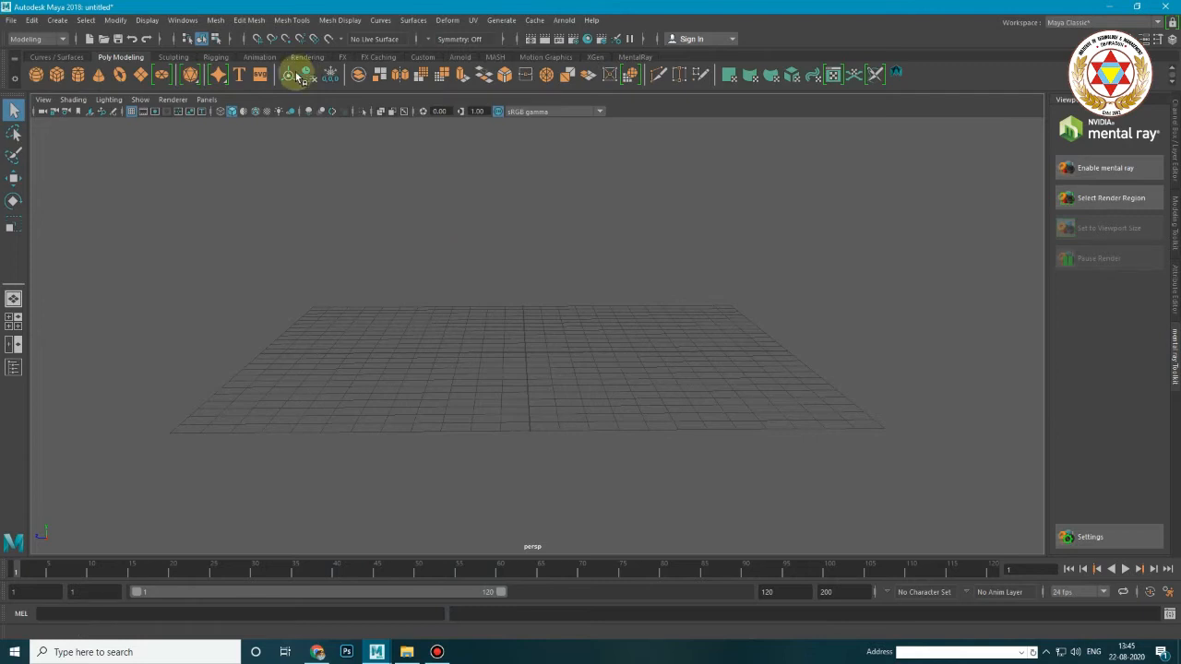
# Create a polygon plane and scale it uniformly to about 45.5 as a large ground surface.
pyautogui.click(143, 74)
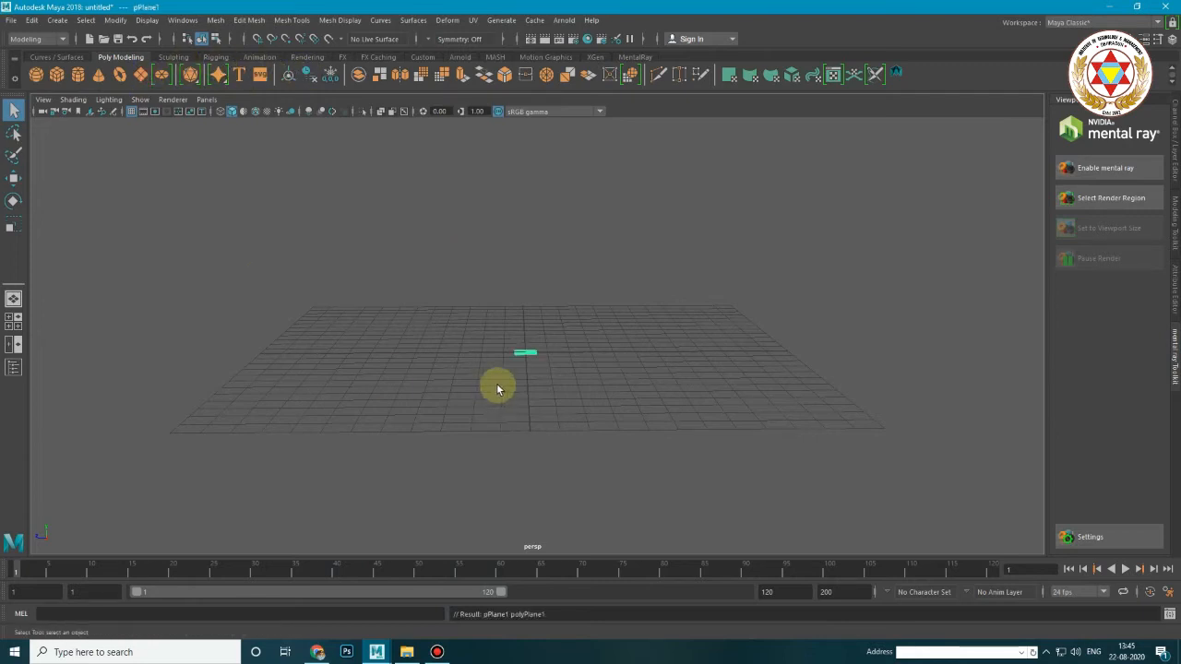
pyautogui.press('r')
pyautogui.moveTo(527, 353); pyautogui.dragTo(880, 252)
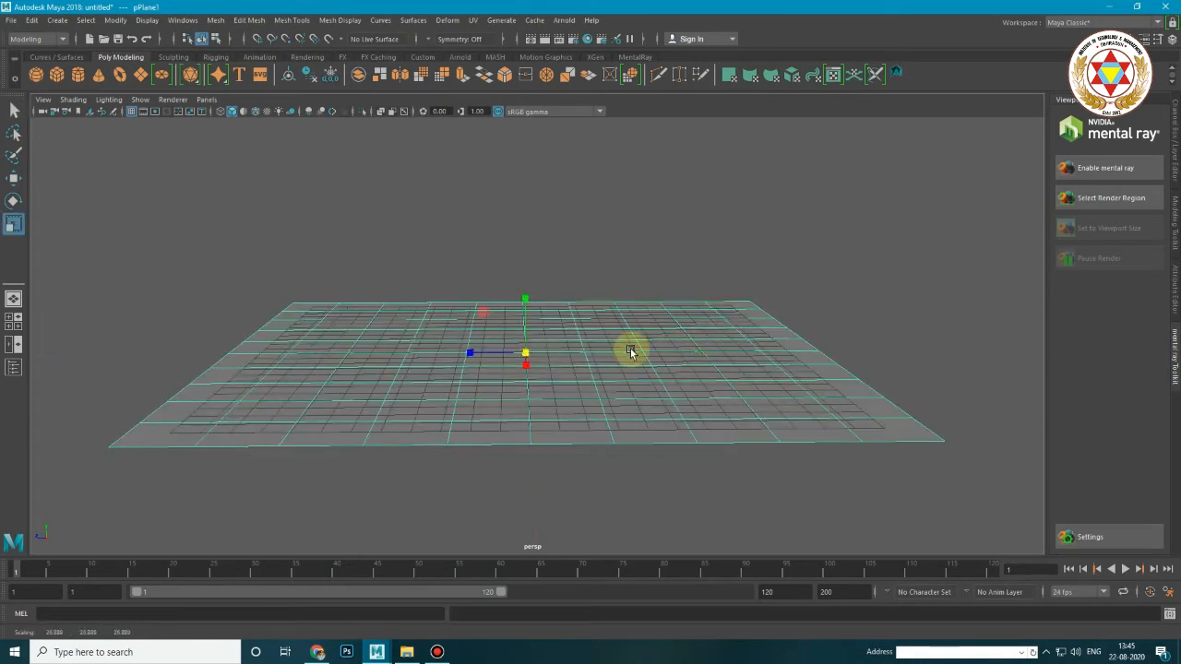
pyautogui.moveTo(528, 354); pyautogui.dragTo(812, 255)
pyautogui.click(636, 231)
pyautogui.scroll(3, 640, 325)
pyautogui.keyDown('alt'); pyautogui.moveTo(648, 359); pyautogui.dragTo(622, 311); pyautogui.keyUp('alt')
pyautogui.click(623, 315)
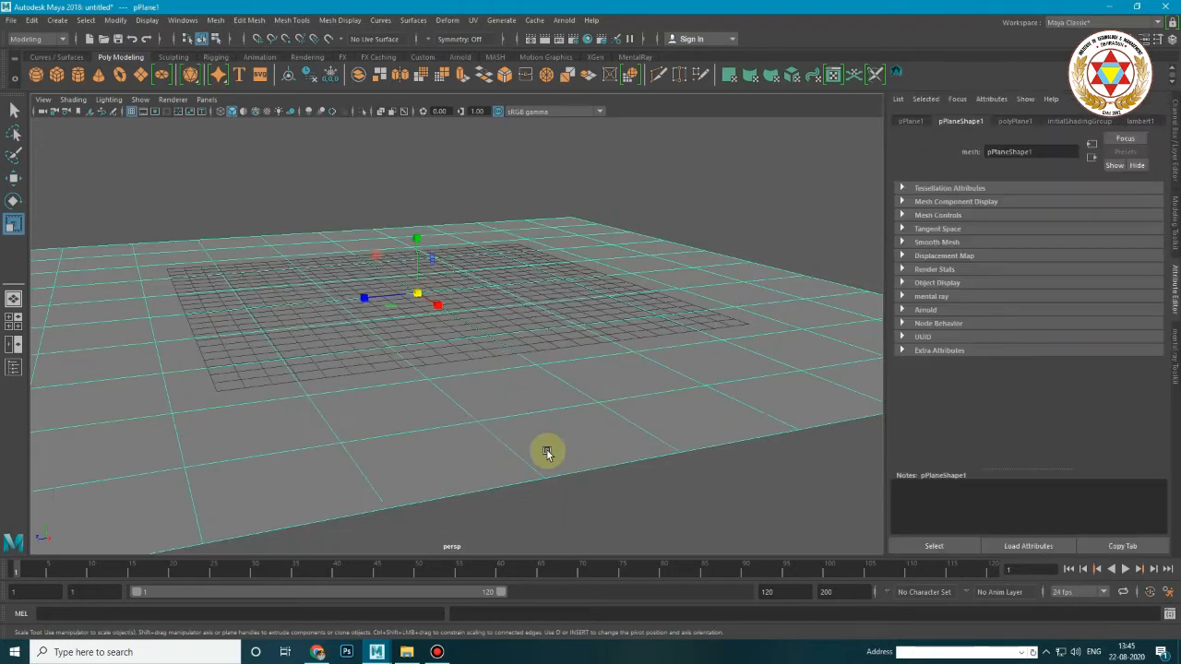
# Edit the ground plane's Subdivisions Width and Subdivisions Height together in its polyPlane1 inputs, and deselect the plane.
pyautogui.click(1013, 123)
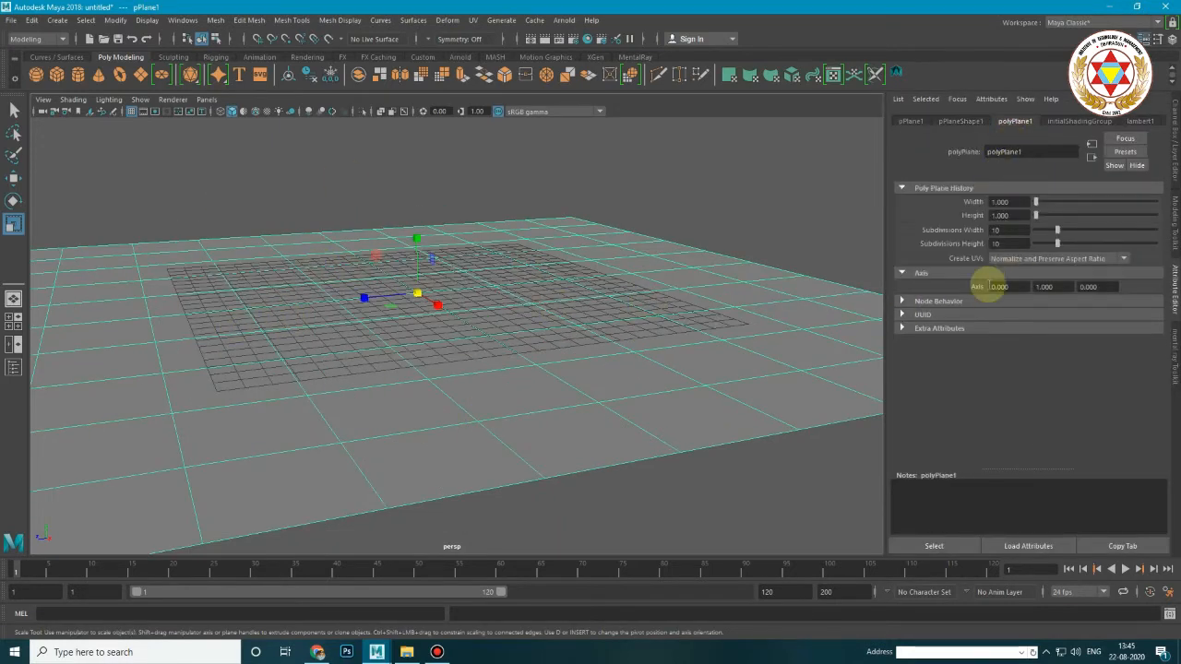
pyautogui.click(1075, 121)
pyautogui.click(1173, 223)
pyautogui.click(1173, 155)
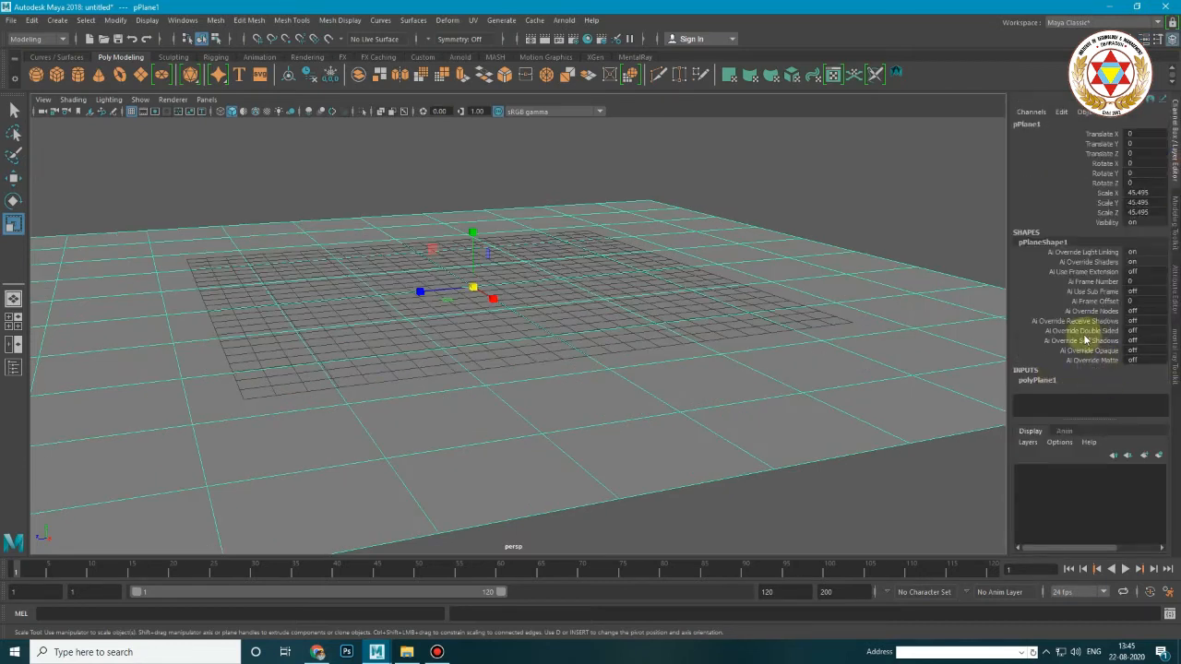
pyautogui.click(1034, 380)
pyautogui.moveTo(1089, 386); pyautogui.dragTo(1091, 397)
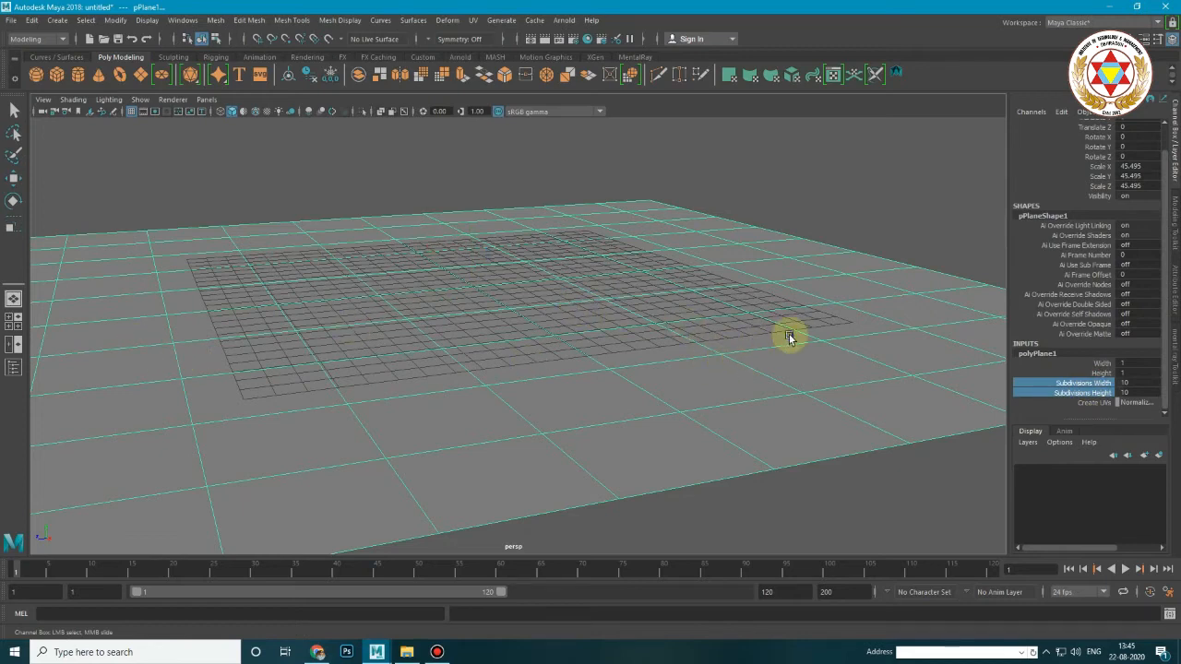
pyautogui.doubleClick(1131, 384)
pyautogui.click(1102, 393)
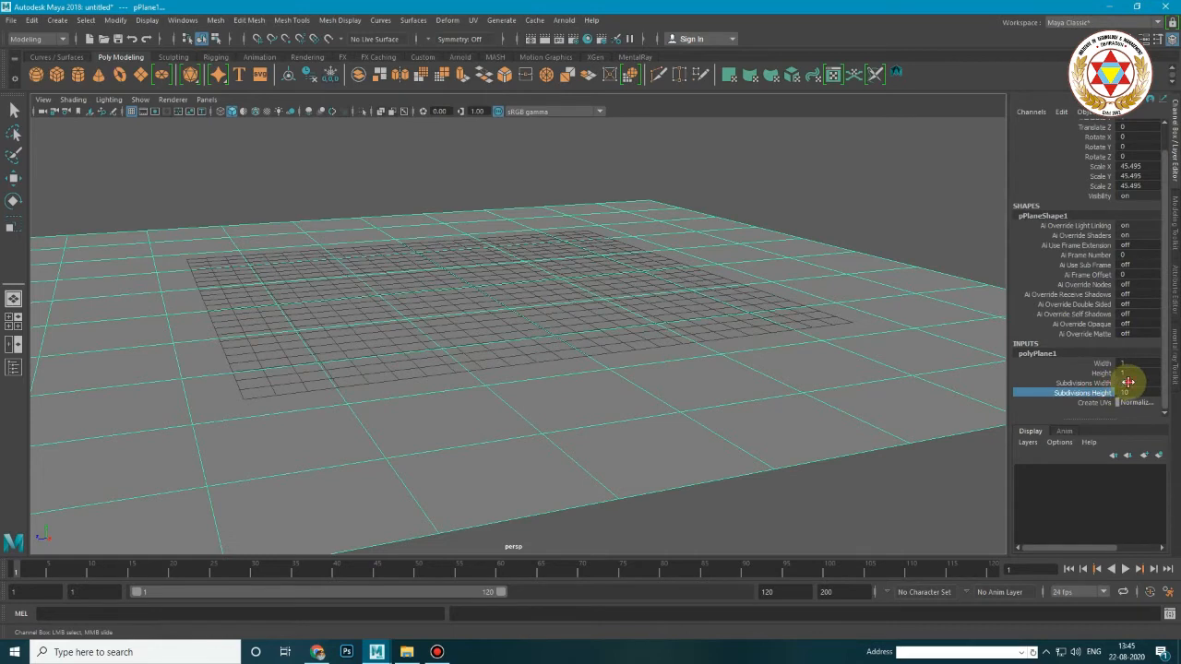
pyautogui.moveTo(1131, 383); pyautogui.dragTo(1130, 393)
pyautogui.press('Return')
pyautogui.rightClick(1130, 397)
pyautogui.click(522, 188)
# Add a polygon cube scaled to about 1.74, raise it about 0.83 above the origin and shift it sideways along Z.
pyautogui.keyDown('alt'); pyautogui.moveTo(556, 363); pyautogui.dragTo(518, 375); pyautogui.keyUp('alt')
pyautogui.click(57, 73)
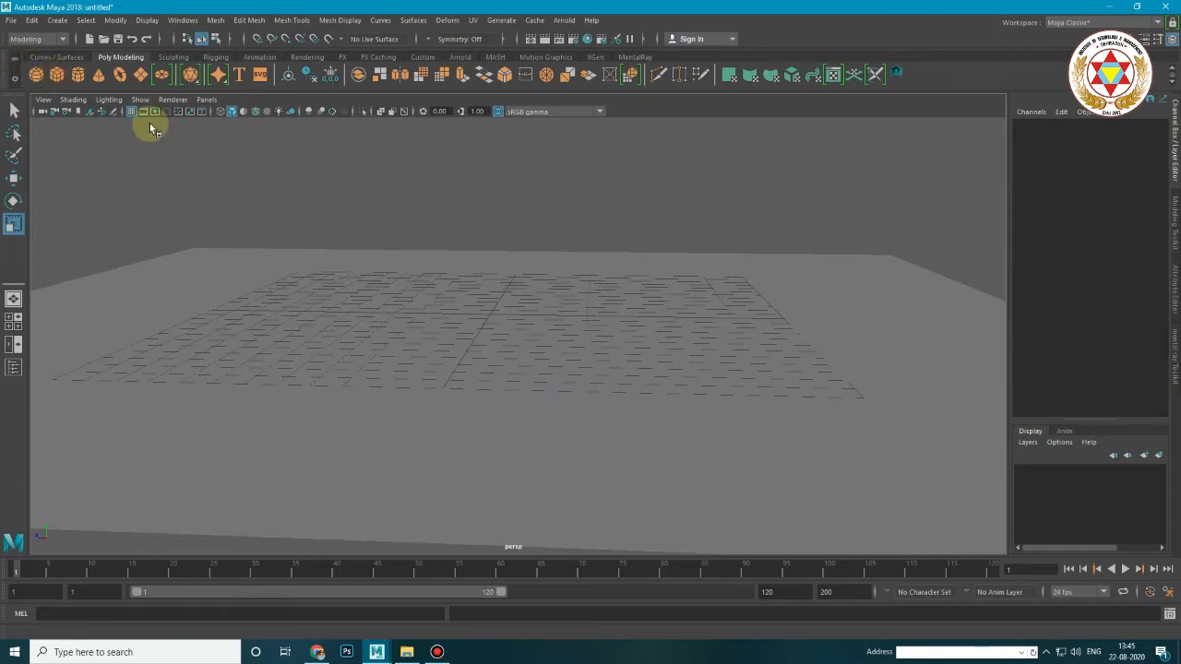
pyautogui.moveTo(488, 316); pyautogui.dragTo(504, 324)
pyautogui.press('w')
pyautogui.moveTo(490, 250); pyautogui.dragTo(490, 233)
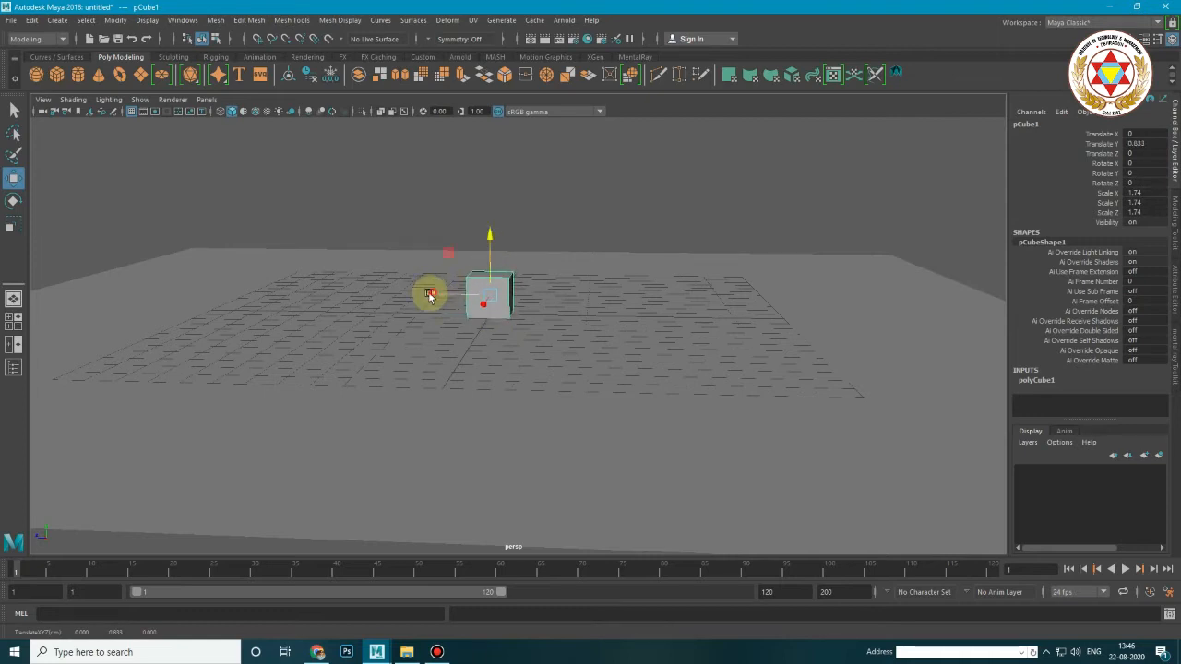
pyautogui.moveTo(427, 290); pyautogui.dragTo(341, 313)
# Add a polygon cylinder beside the cube, at about 0.98 in Y and -1.87 in Z.
pyautogui.click(83, 75)
pyautogui.moveTo(427, 316); pyautogui.dragTo(542, 238)
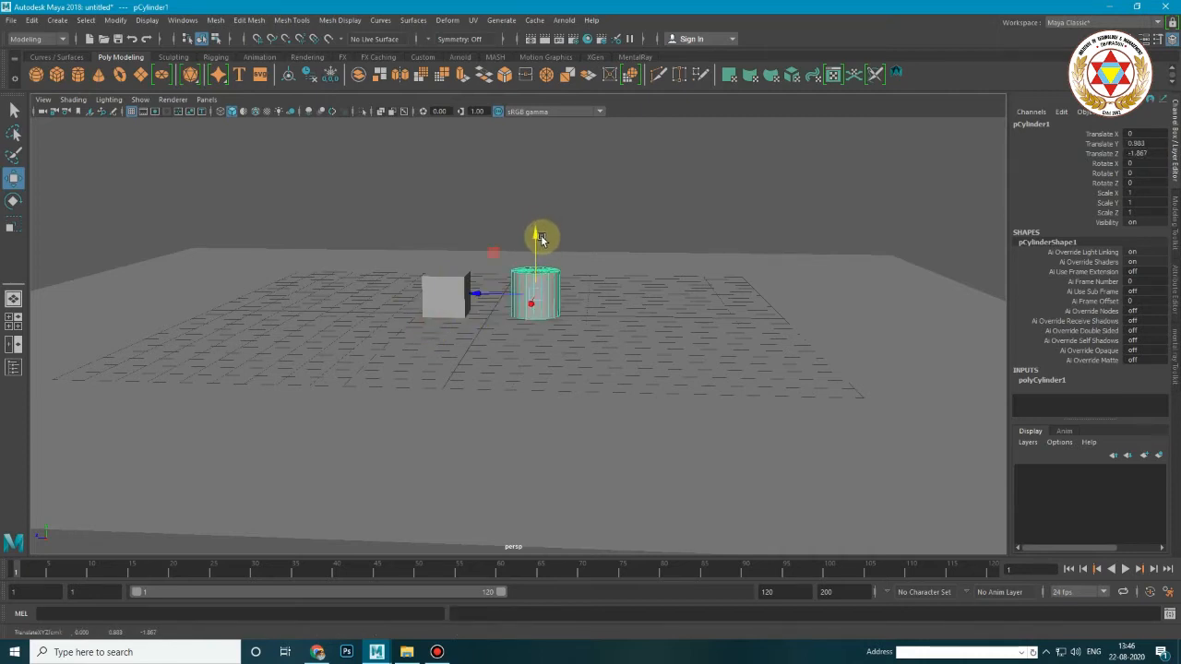
# Add a polygon cone scaled to about 1.44 and place it in front of the cube and cylinder, at about X 2.36, Y 1.2.
pyautogui.click(98, 75)
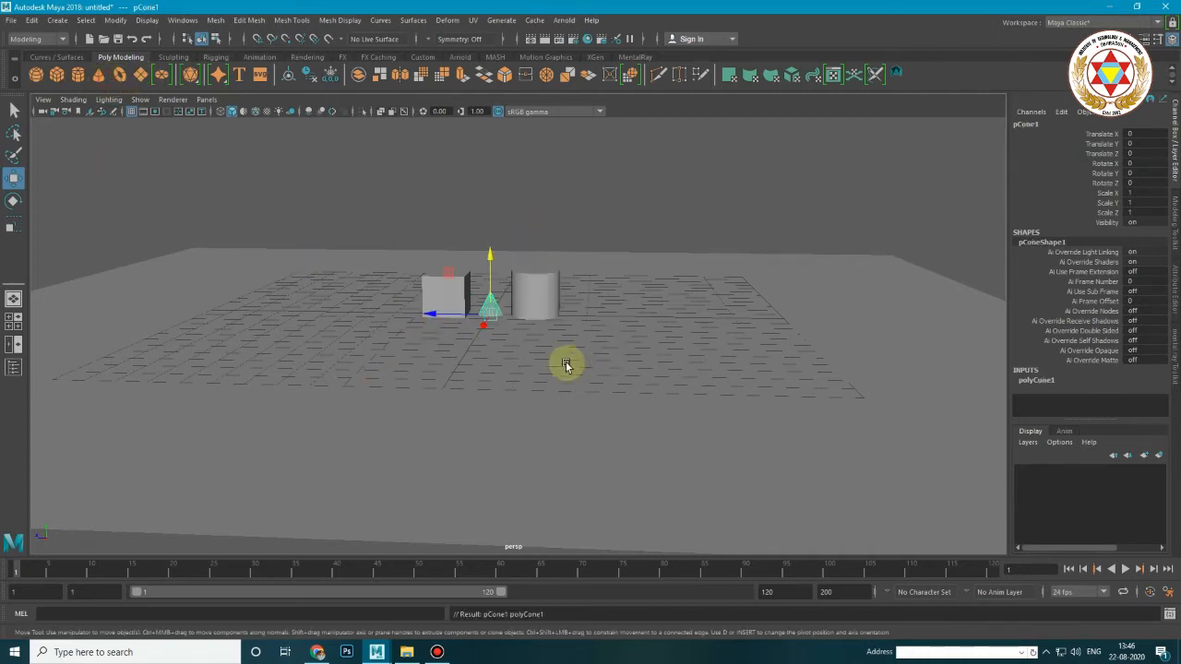
pyautogui.keyDown('alt'); pyautogui.moveTo(567, 366); pyautogui.dragTo(528, 371); pyautogui.keyUp('alt')
pyautogui.moveTo(466, 319); pyautogui.dragTo(420, 334)
pyautogui.moveTo(470, 261); pyautogui.dragTo(468, 245)
pyautogui.press('r')
pyautogui.moveTo(478, 312); pyautogui.dragTo(493, 311)
pyautogui.press('w')
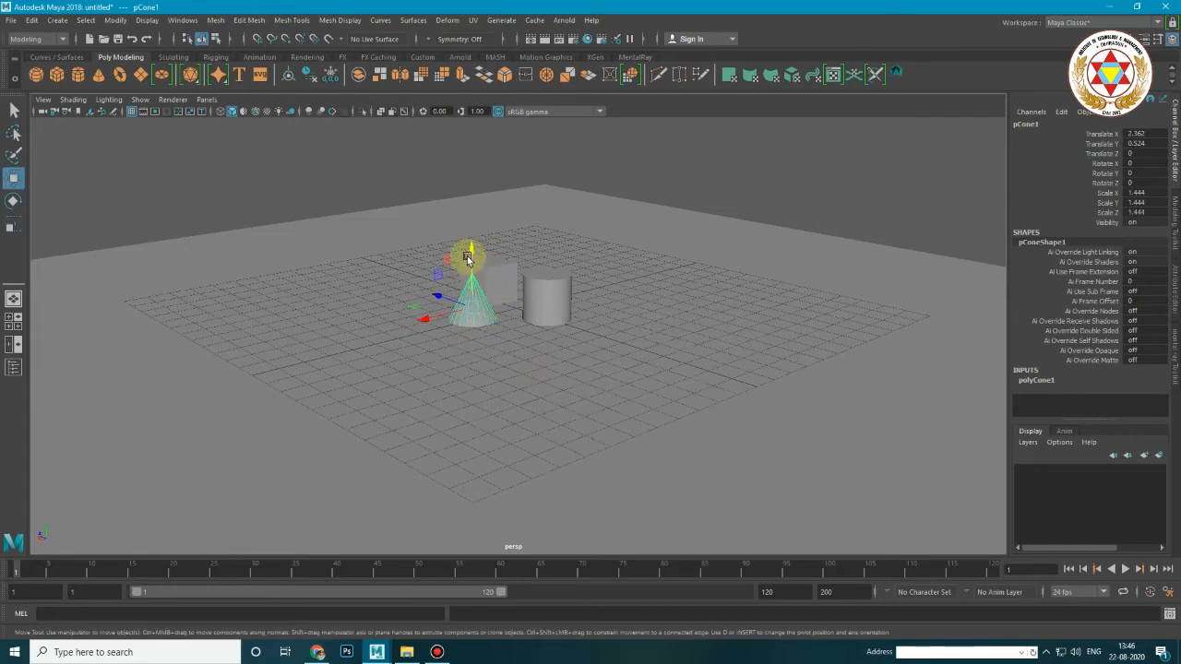
pyautogui.click(580, 176)
pyautogui.keyDown('alt'); pyautogui.moveTo(581, 176); pyautogui.dragTo(602, 367); pyautogui.keyUp('alt')
pyautogui.keyDown('alt'); pyautogui.moveTo(547, 403); pyautogui.dragTo(359, 396); pyautogui.keyUp('alt')
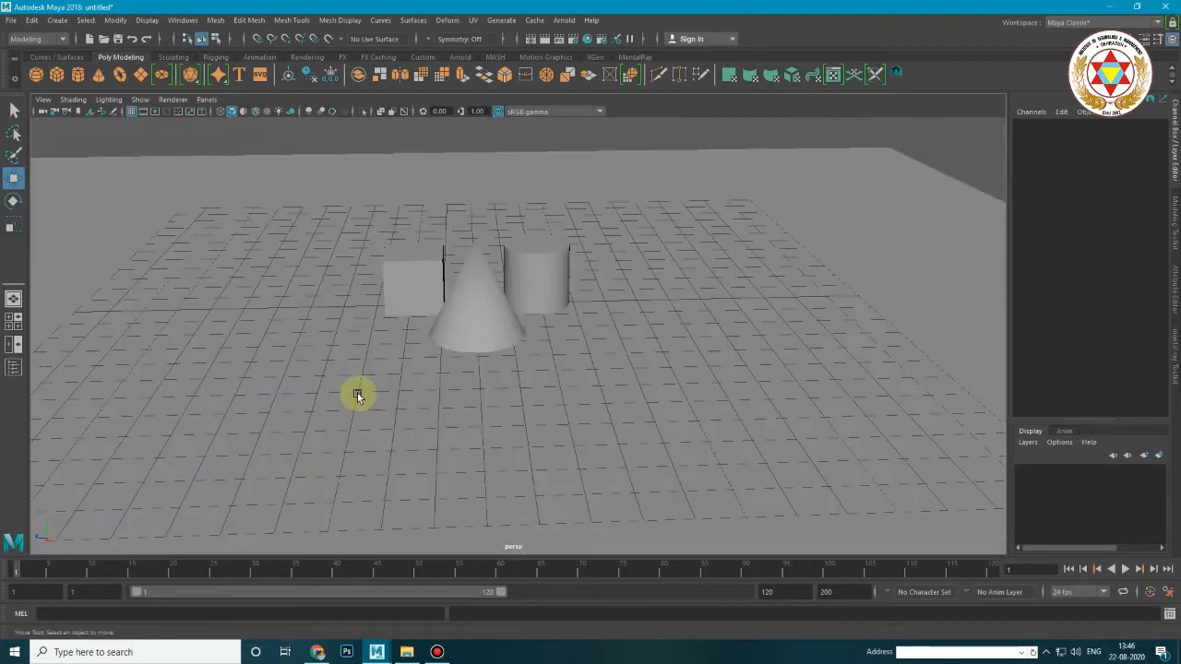
# Assign a new Blinn material to the cone.
pyautogui.click(508, 317)
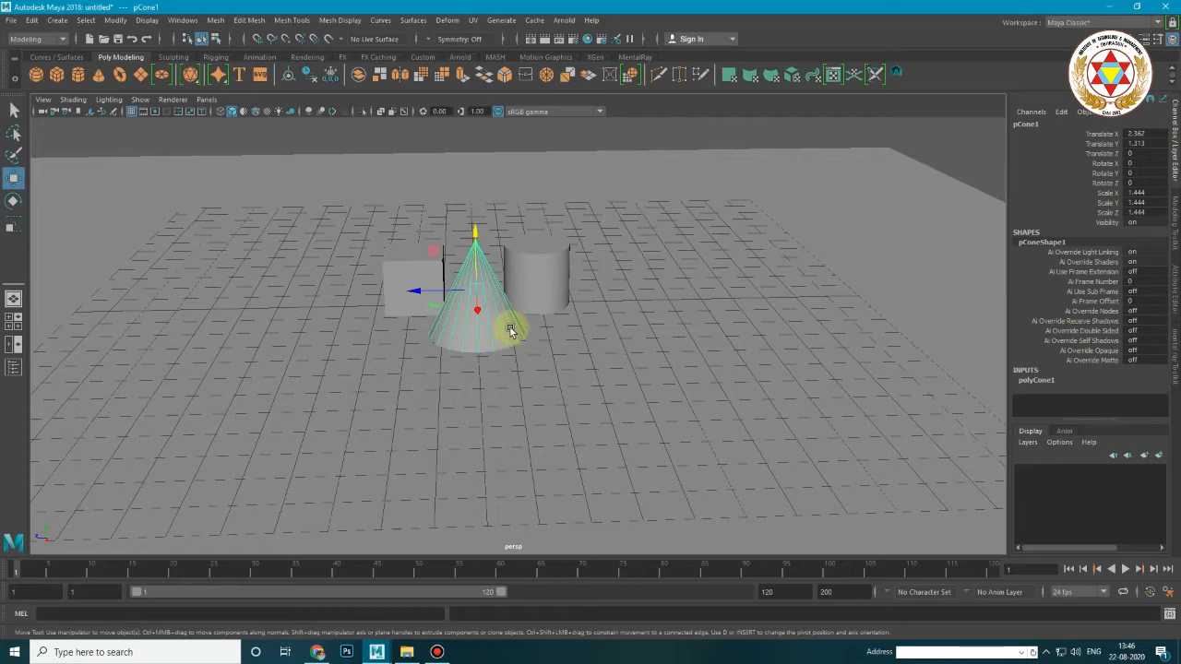
pyautogui.moveTo(501, 286); pyautogui.dragTo(503, 600, button='right')
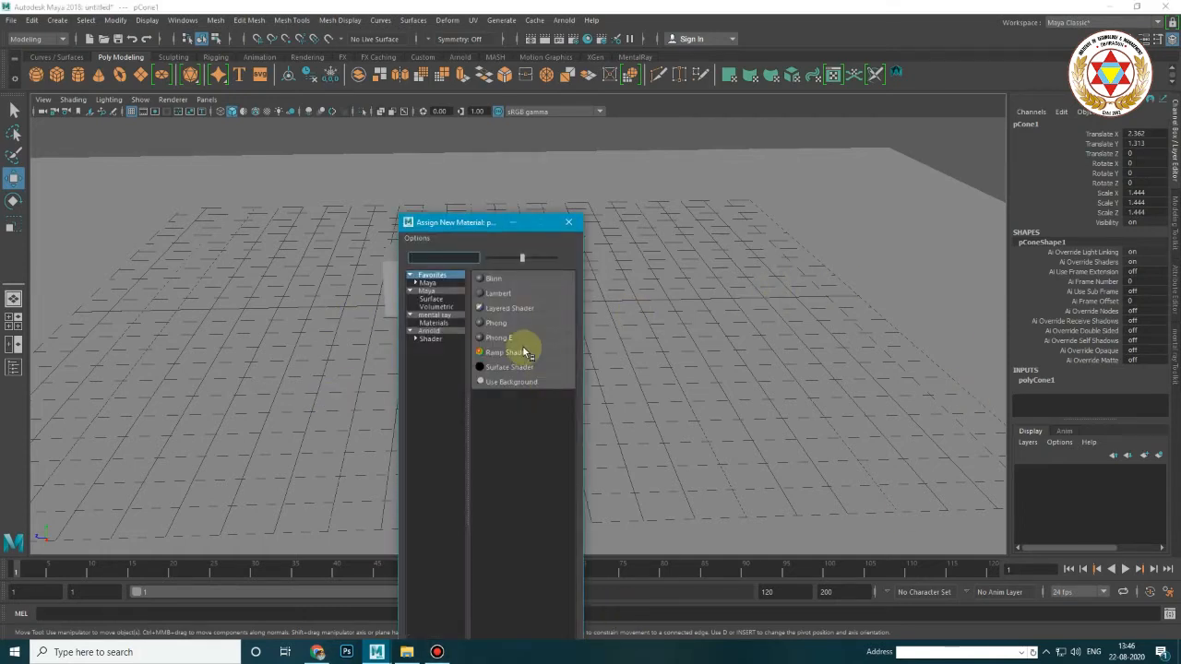
pyautogui.click(526, 277)
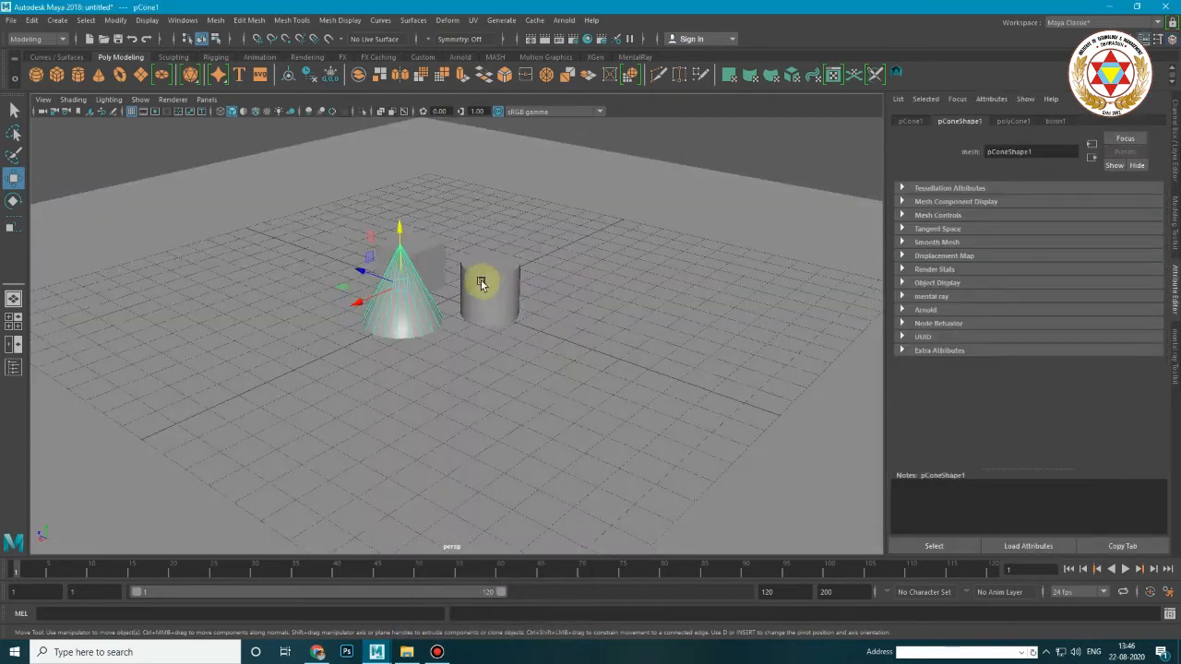
# Assign a new Lambert material to the cylinder.
pyautogui.click(494, 286)
pyautogui.moveTo(494, 286); pyautogui.dragTo(488, 601, button='right')
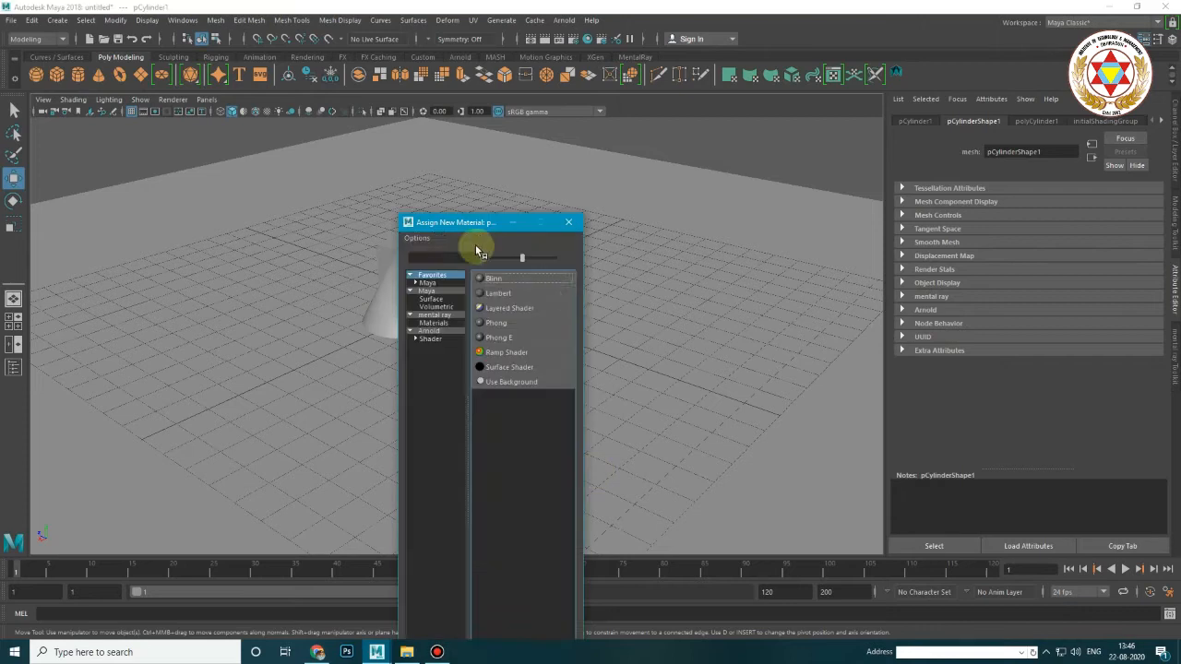
pyautogui.click(501, 295)
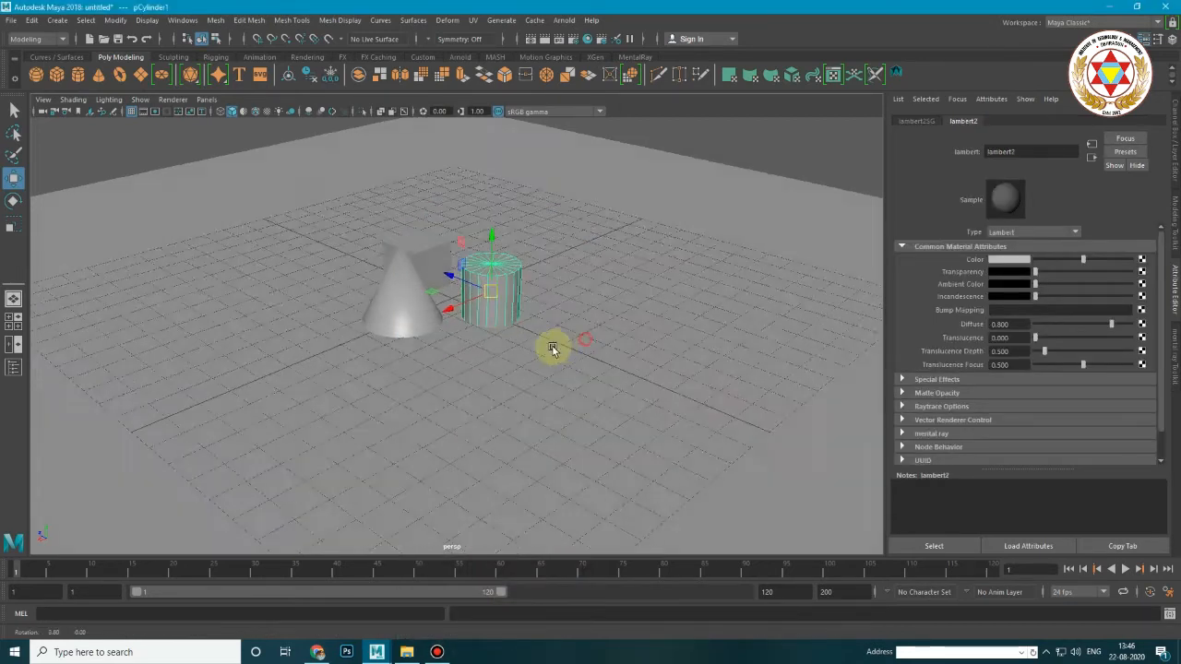
# Assign a new Phong E material to the cube.
pyautogui.keyDown('alt'); pyautogui.moveTo(551, 345); pyautogui.dragTo(414, 347); pyautogui.keyUp('alt')
pyautogui.click(554, 288)
pyautogui.moveTo(553, 285); pyautogui.dragTo(535, 601, button='right')
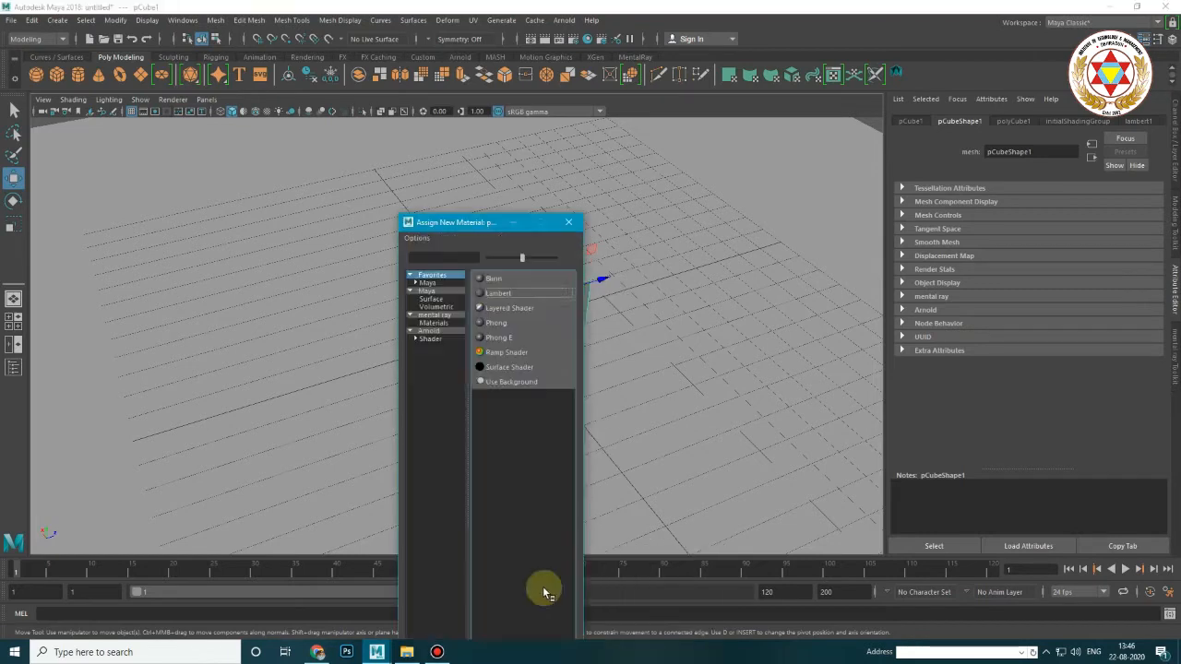
pyautogui.click(499, 338)
# Switch the viewport lighting to Use All Lights and deselect the cube.
pyautogui.keyDown('alt'); pyautogui.moveTo(509, 283); pyautogui.dragTo(417, 363); pyautogui.keyUp('alt')
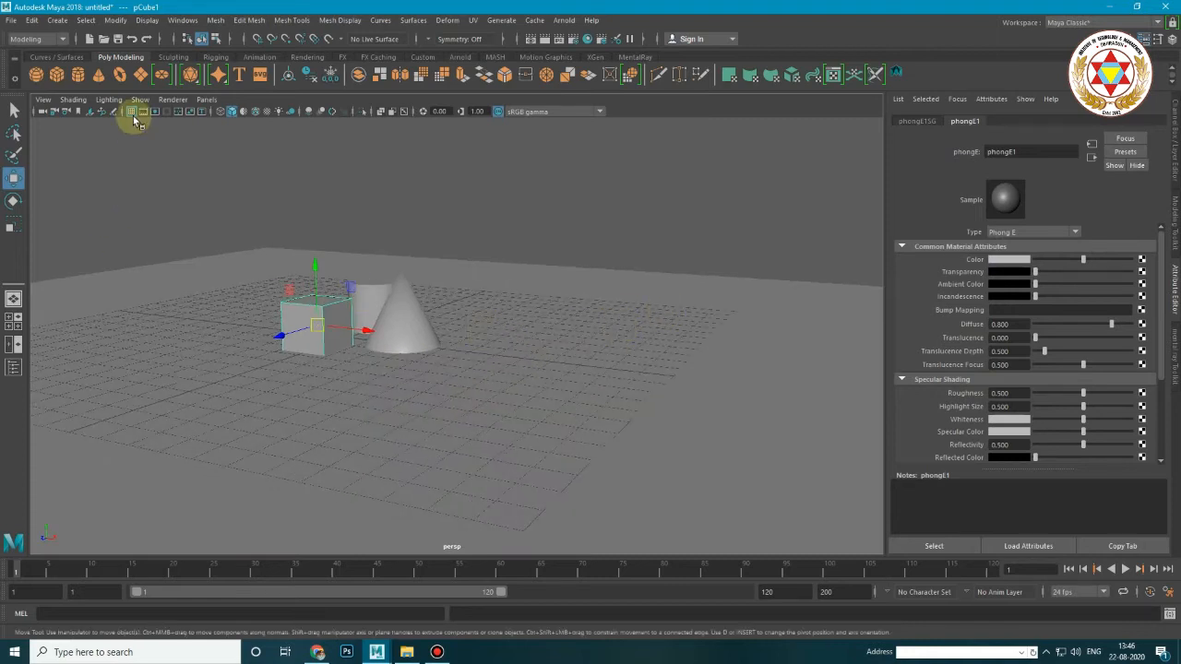
pyautogui.click(112, 99)
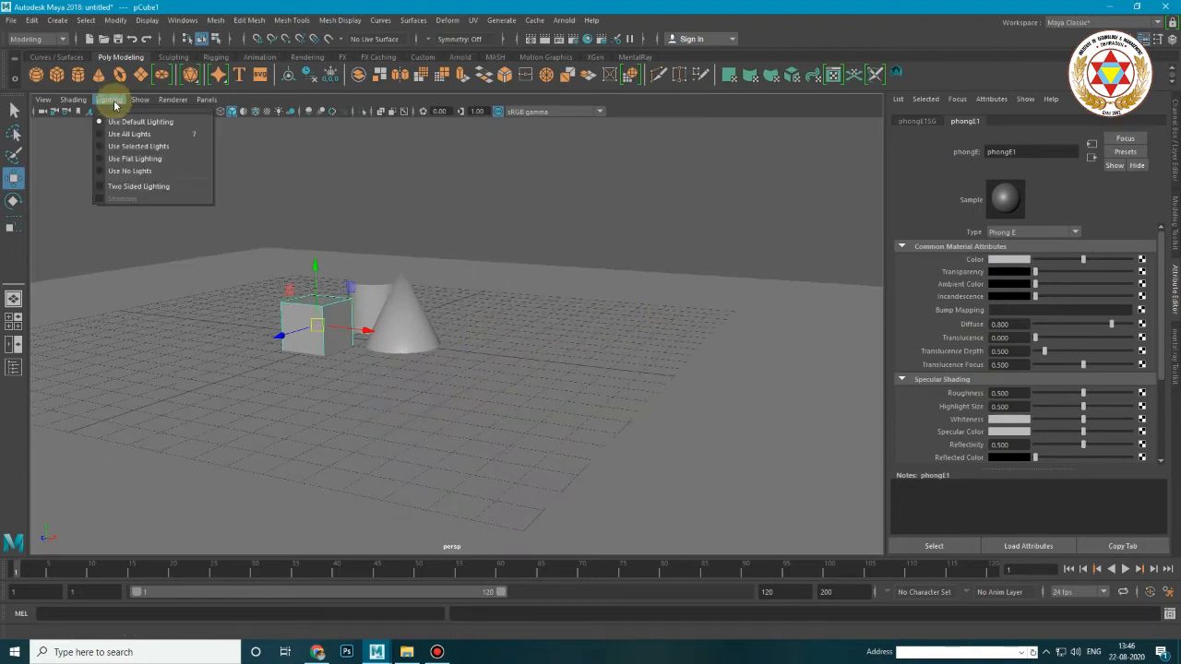
pyautogui.click(137, 135)
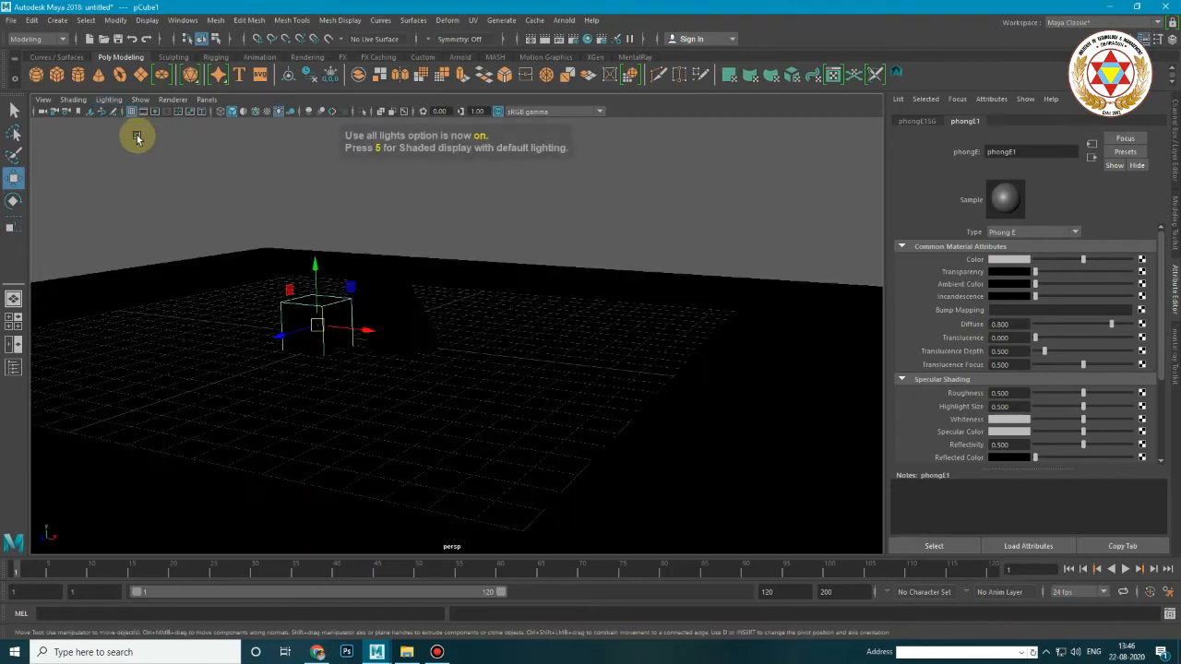
pyautogui.click(433, 194)
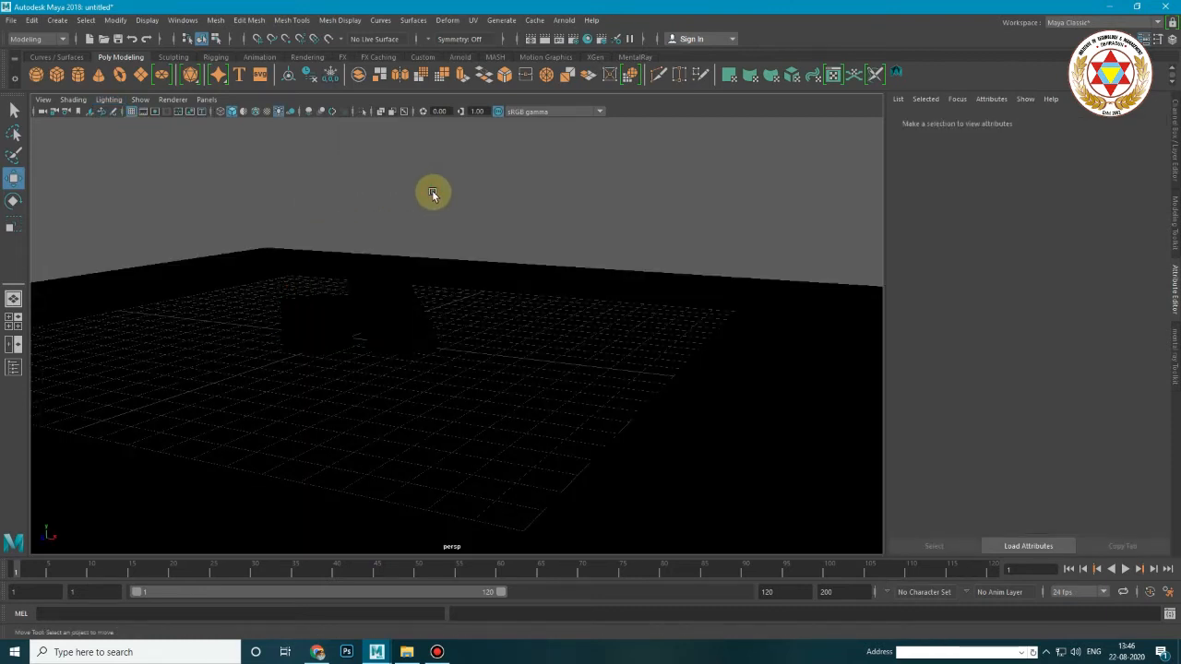
pyautogui.keyDown('alt'); pyautogui.moveTo(382, 298); pyautogui.dragTo(441, 369); pyautogui.keyUp('alt')
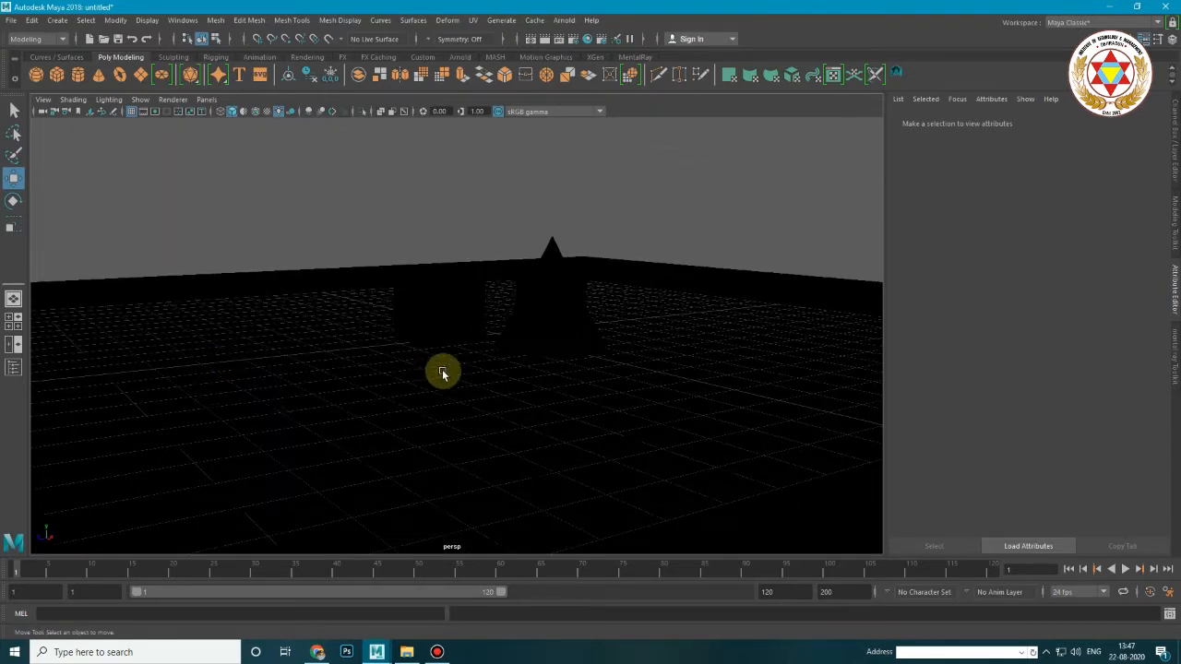
# Create an ambient light and raise it well above the three primitives.
pyautogui.click(63, 21)
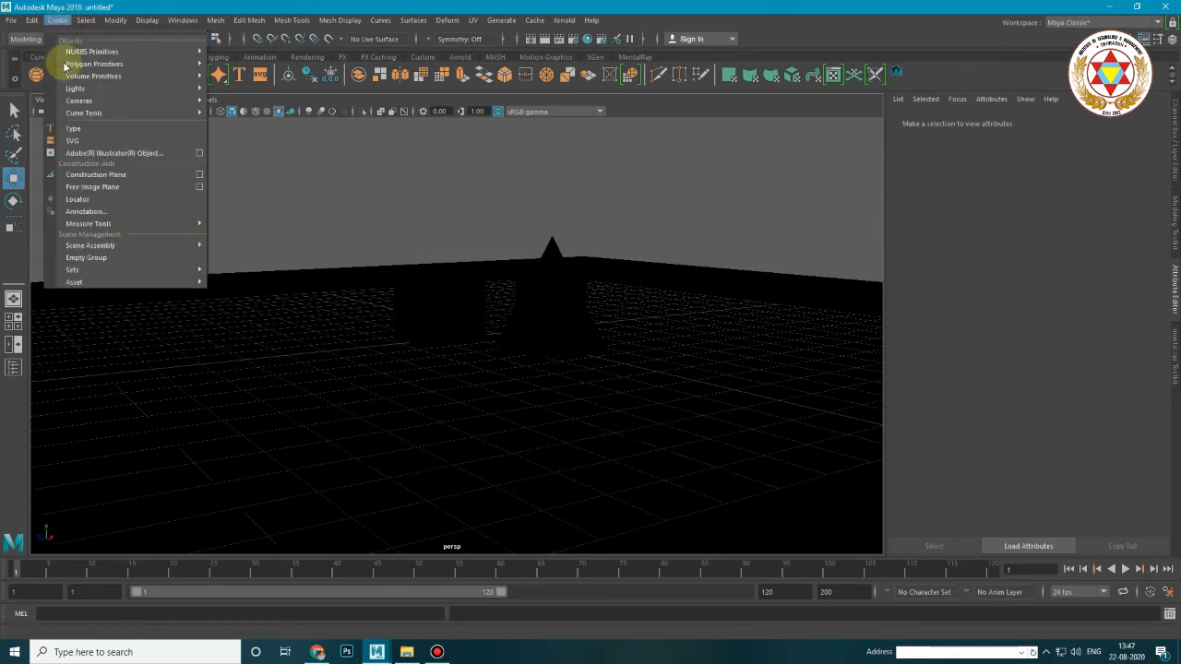
pyautogui.moveTo(208, 89)
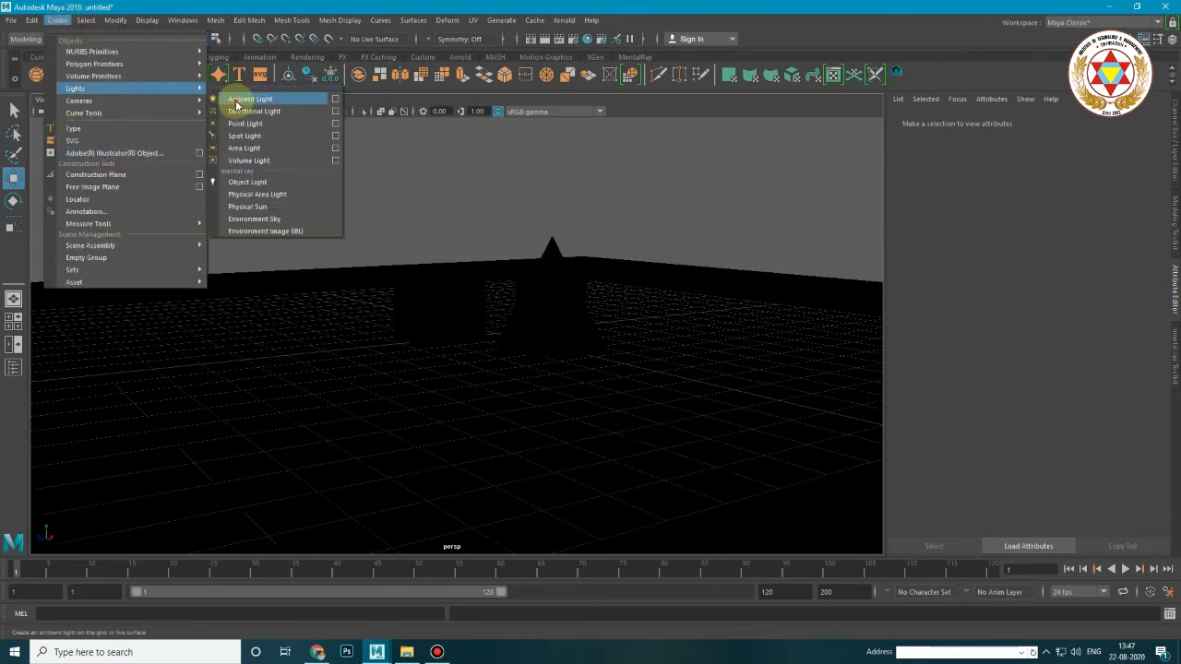
pyautogui.click(238, 100)
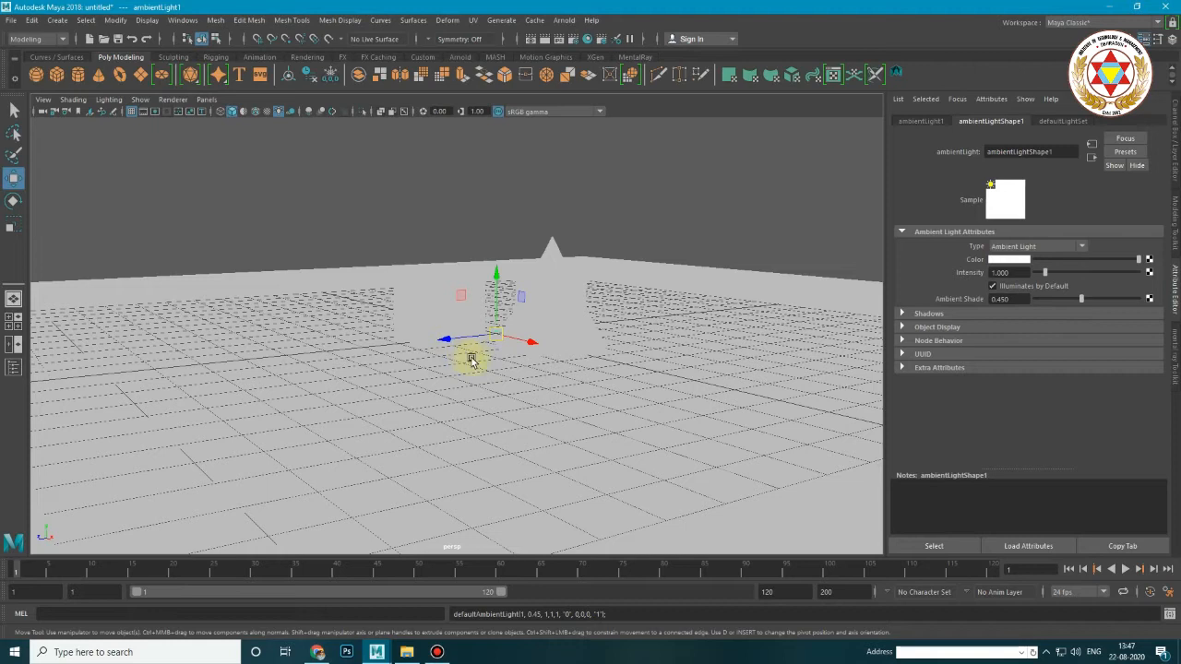
pyautogui.moveTo(495, 285); pyautogui.dragTo(526, 111)
pyautogui.keyDown('alt'); pyautogui.moveTo(626, 300); pyautogui.dragTo(595, 322); pyautogui.keyUp('alt')
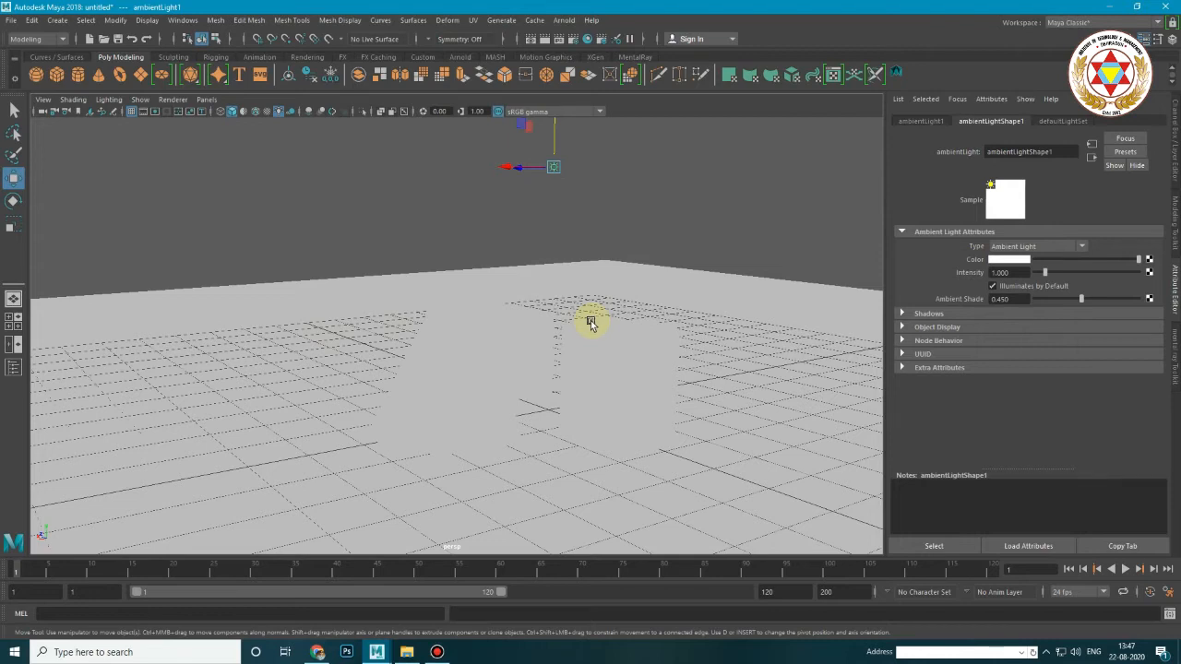
pyautogui.press('f')
pyautogui.keyDown('alt'); pyautogui.moveTo(534, 255); pyautogui.dragTo(406, 372); pyautogui.keyUp('alt')
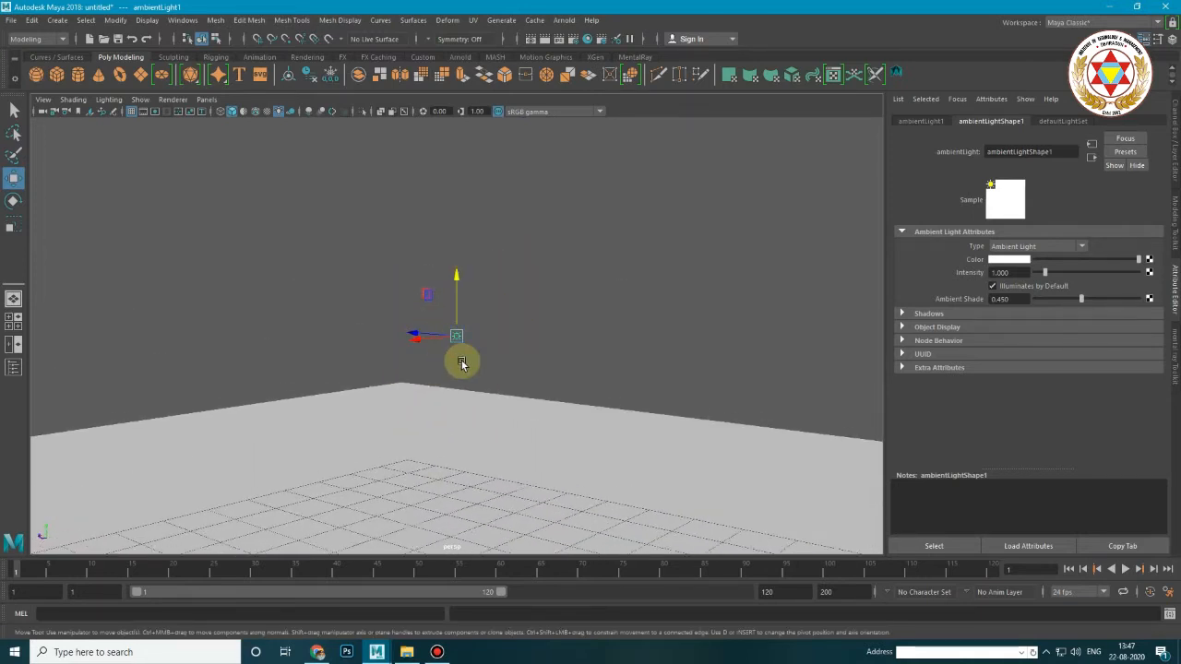
pyautogui.scroll(-8, 461, 364)
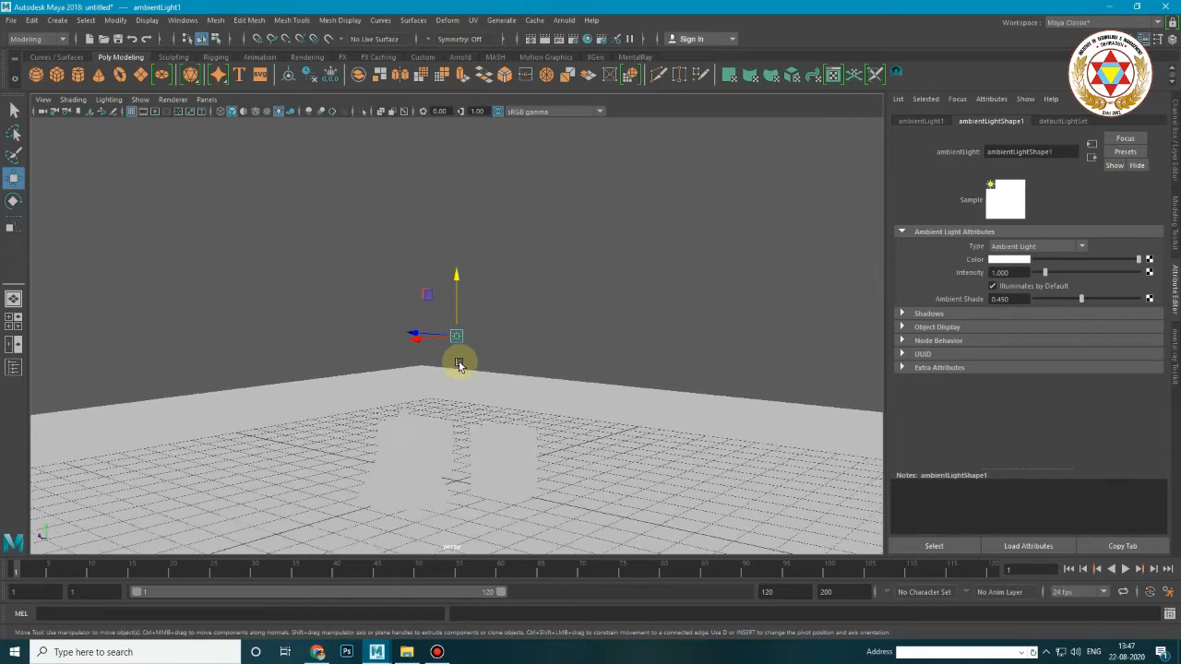
pyautogui.scroll(-3, 458, 367)
pyautogui.keyDown('alt'); pyautogui.moveTo(464, 371); pyautogui.dragTo(640, 335); pyautogui.keyUp('alt')
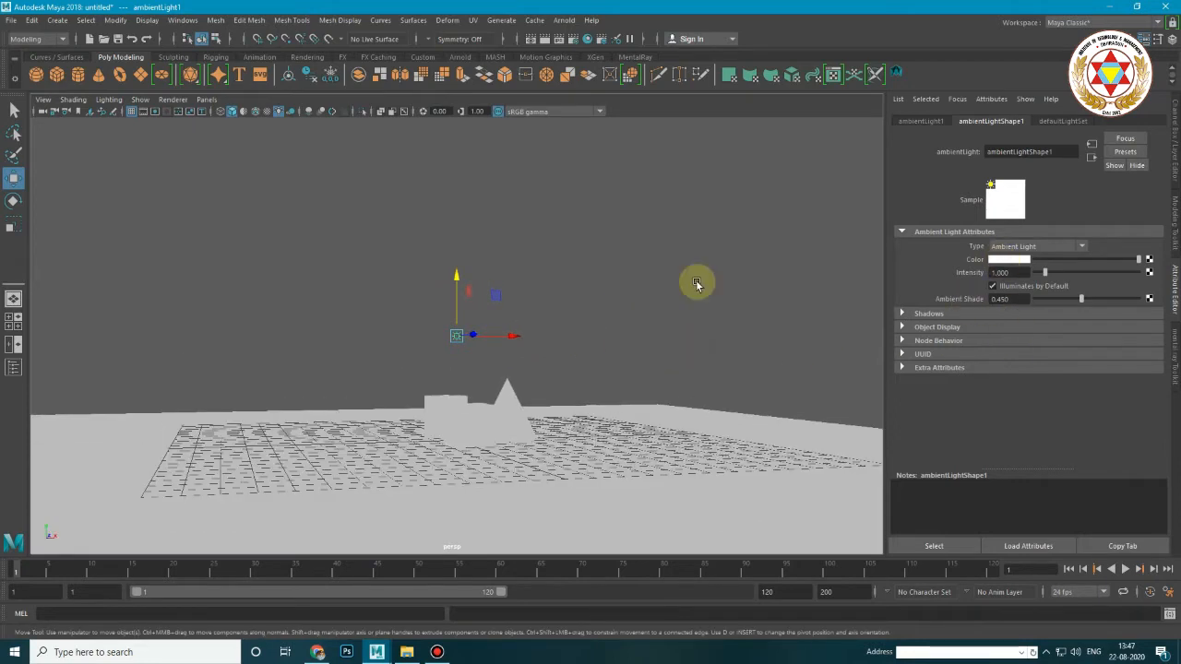
# Set the ambient light's color to red.
pyautogui.click(1024, 262)
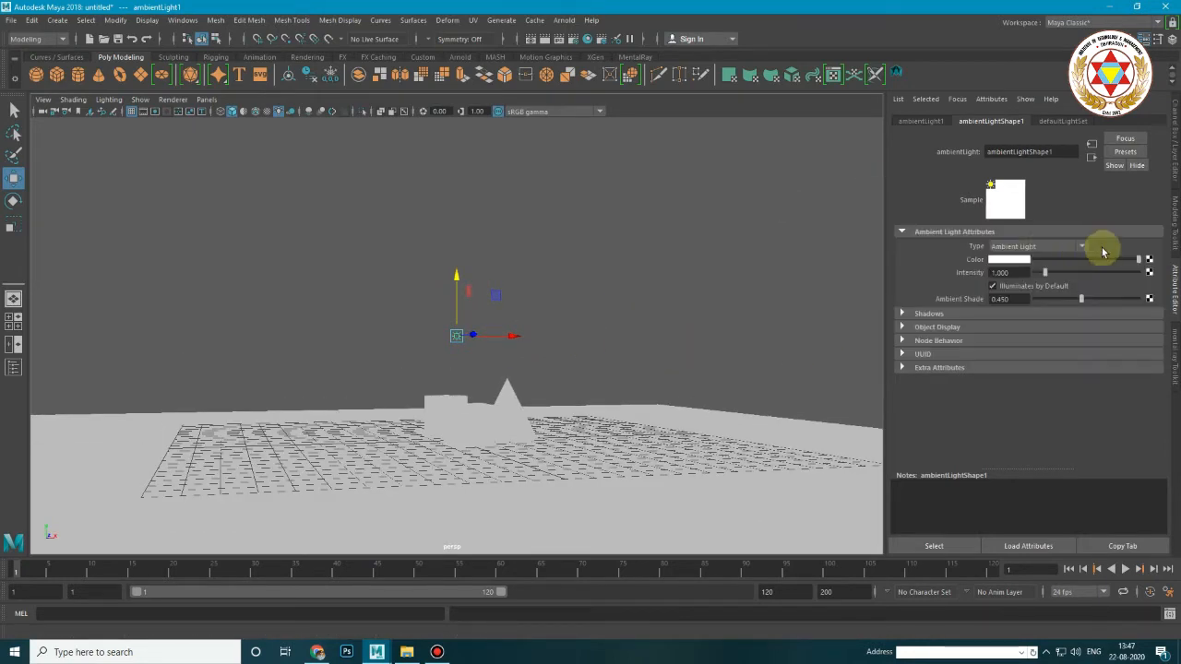
pyautogui.click(1012, 262)
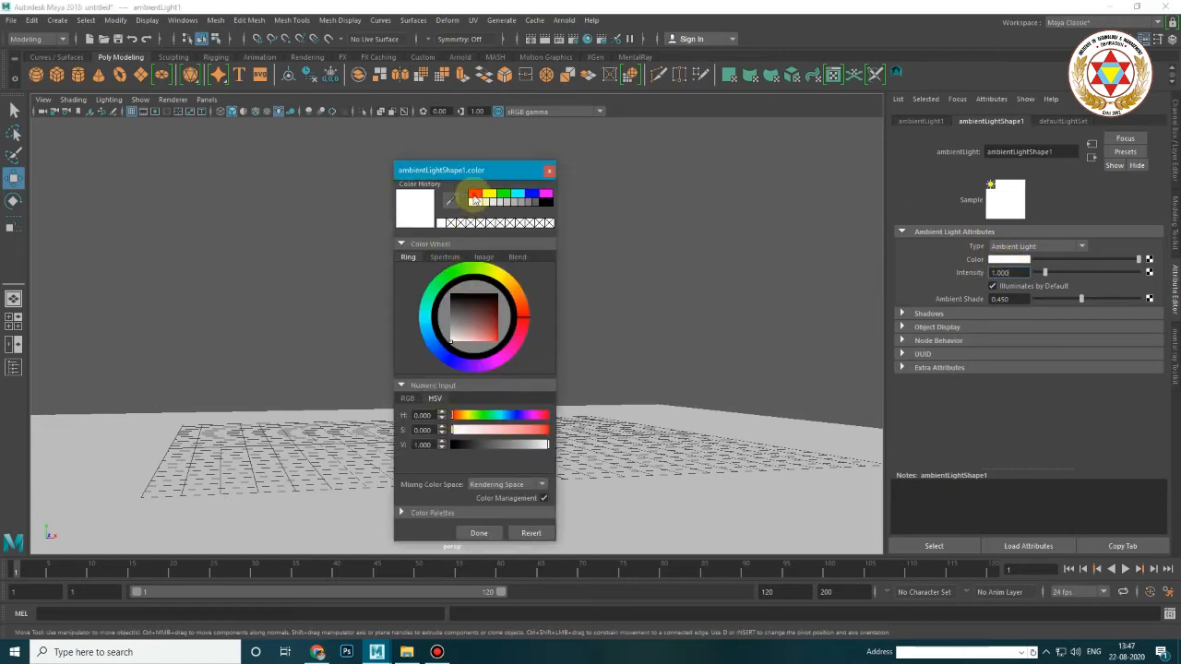
pyautogui.click(475, 194)
pyautogui.click(548, 170)
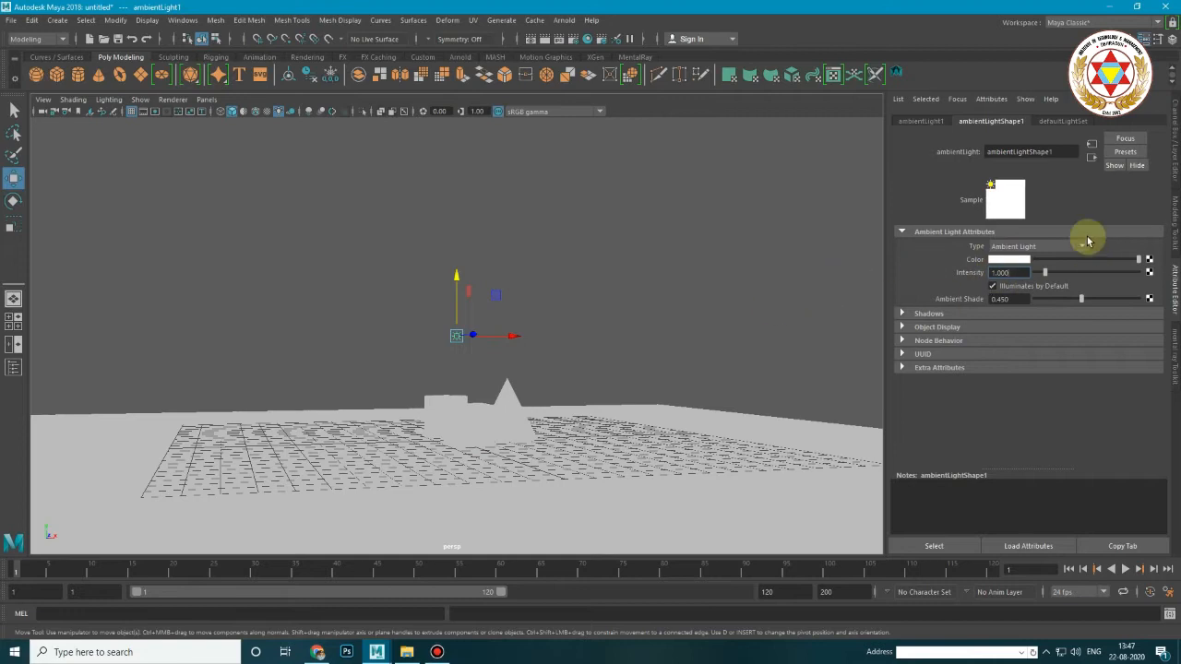
pyautogui.click(1016, 261)
pyautogui.click(480, 213)
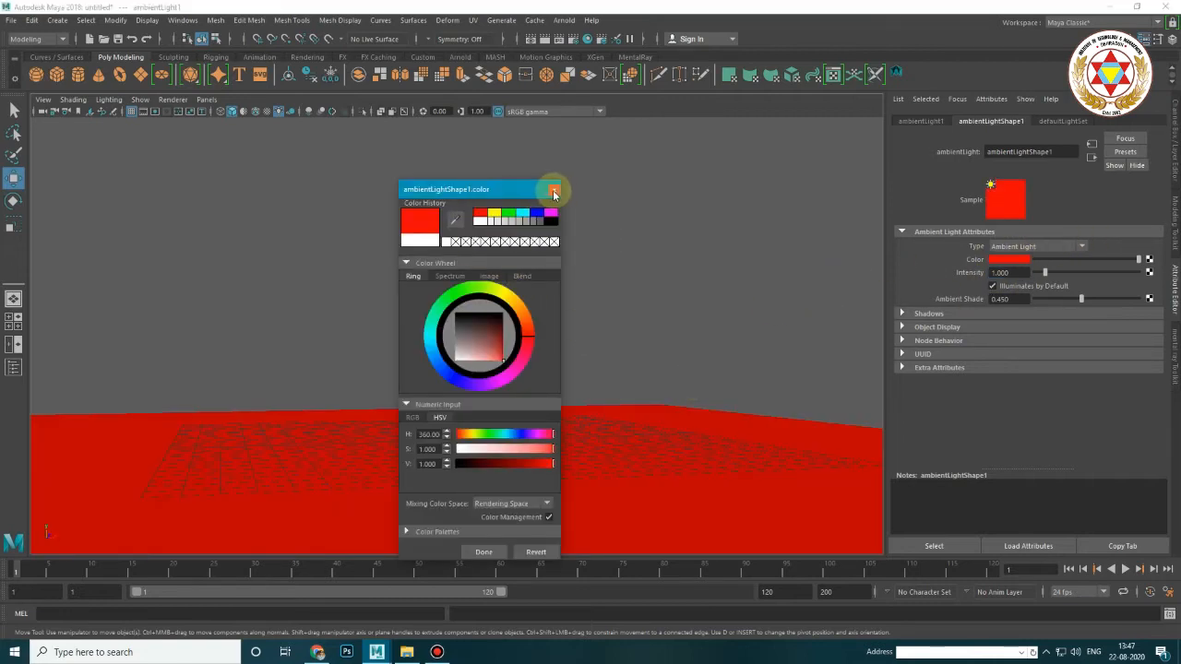
# Accept the ambient light's red color and delete the light from the scene.
pyautogui.click(489, 552)
pyautogui.keyDown('alt'); pyautogui.moveTo(563, 406); pyautogui.dragTo(461, 387); pyautogui.keyUp('alt')
pyautogui.press('Delete')
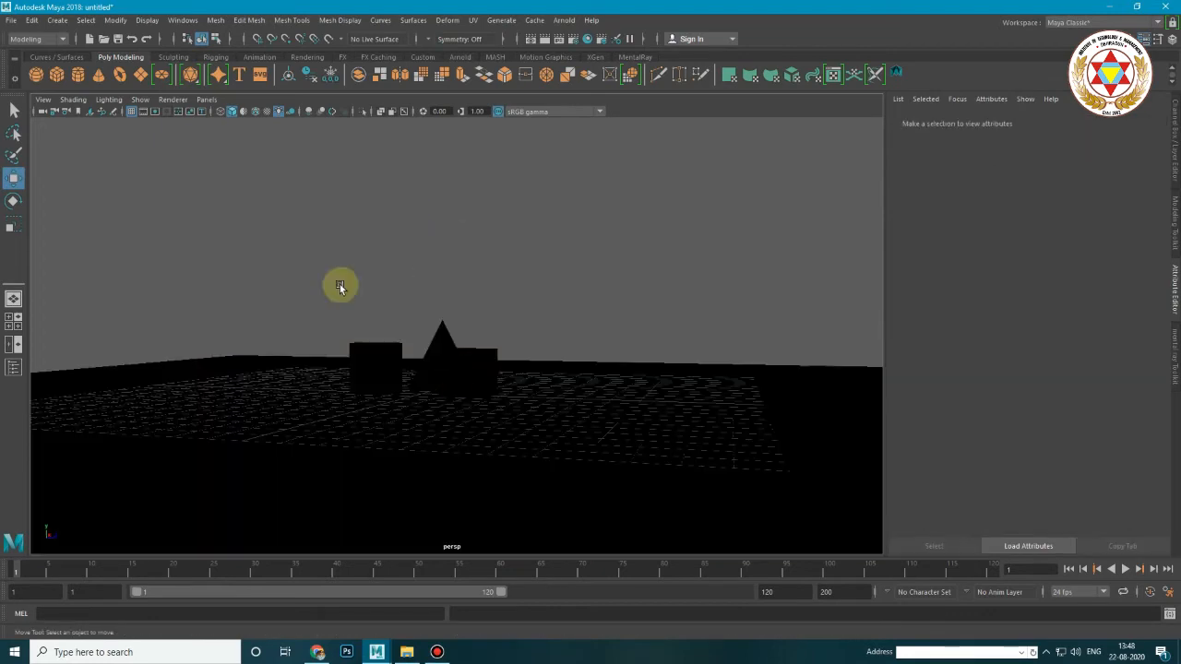
# Create a directional light and place it above the ground plane, well away from the primitives along Z.
pyautogui.click(57, 20)
pyautogui.moveTo(120, 88)
pyautogui.click(249, 111)
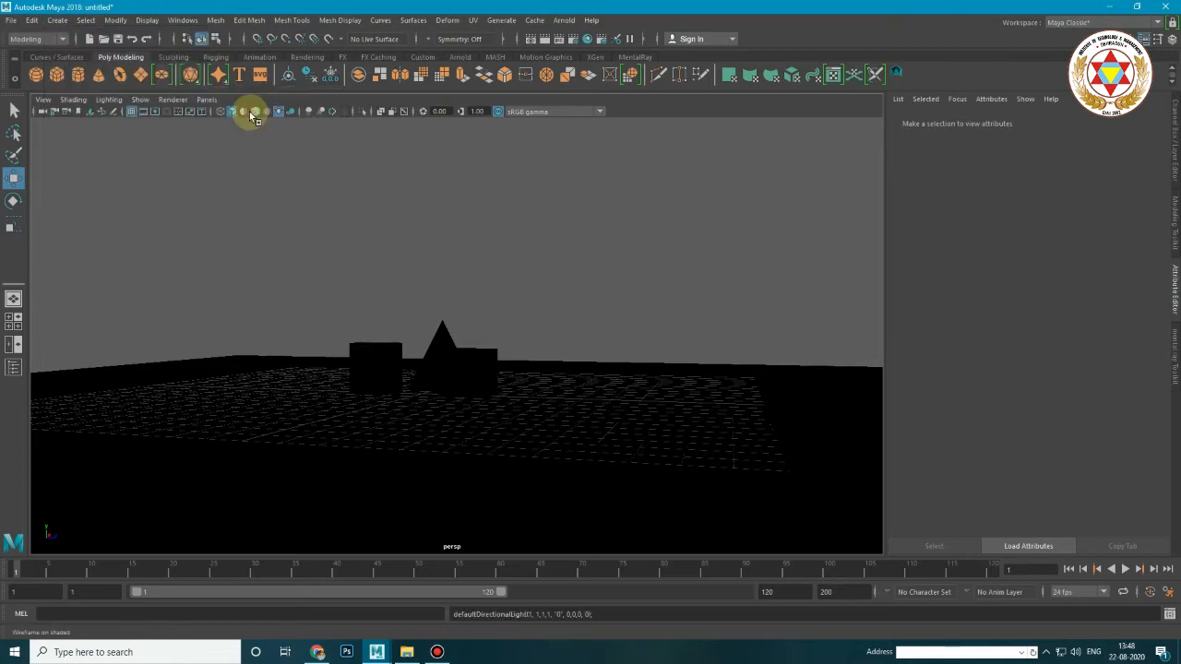
pyautogui.moveTo(427, 342); pyautogui.dragTo(756, 377)
# Rotate the directional light so it tilts down toward the three primitives.
pyautogui.keyDown('alt'); pyautogui.moveTo(575, 351); pyautogui.dragTo(625, 345); pyautogui.keyUp('alt')
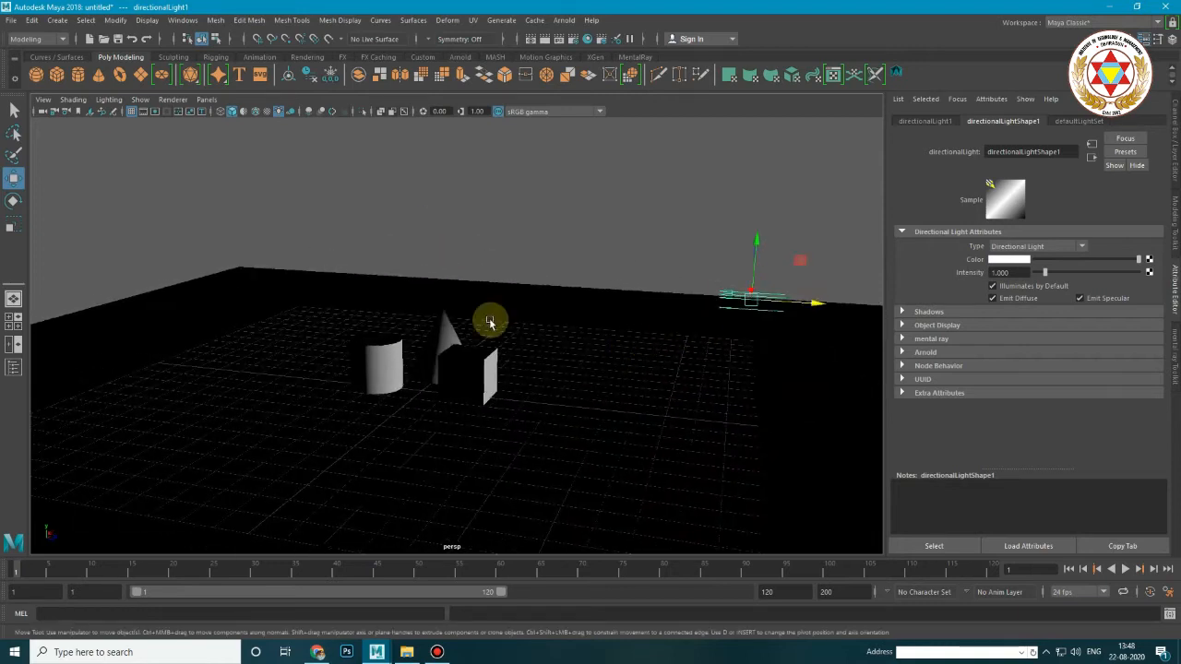
pyautogui.keyDown('alt'); pyautogui.moveTo(719, 423); pyautogui.dragTo(436, 332); pyautogui.keyUp('alt')
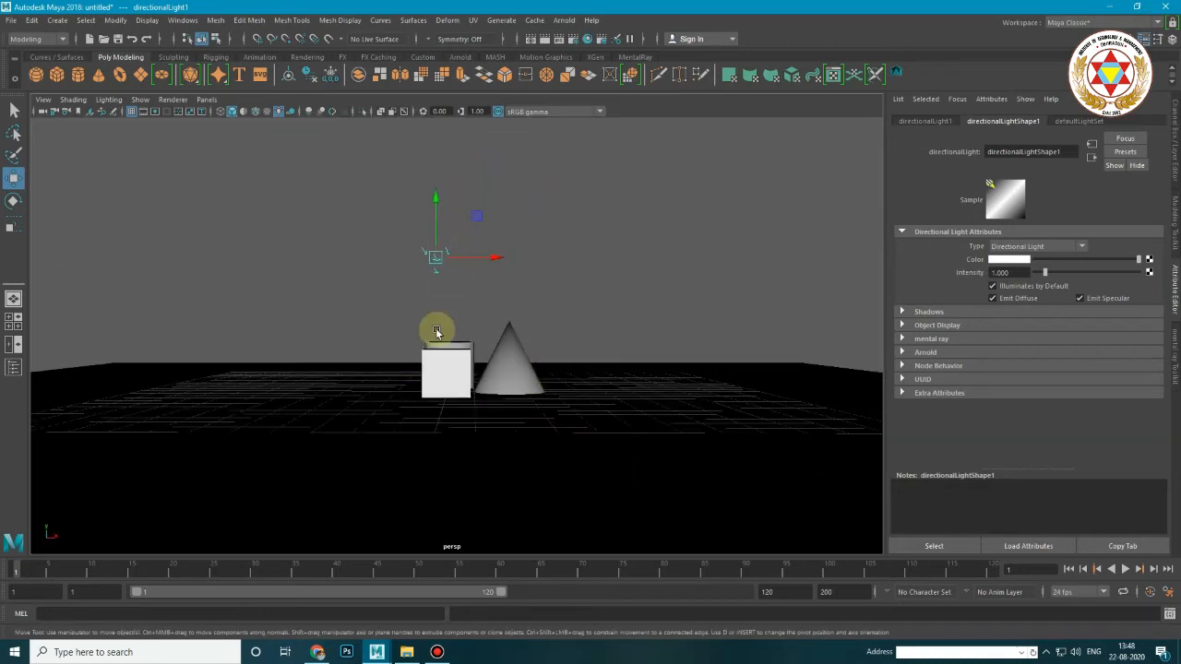
pyautogui.keyDown('alt'); pyautogui.moveTo(455, 373); pyautogui.dragTo(581, 382); pyautogui.keyUp('alt')
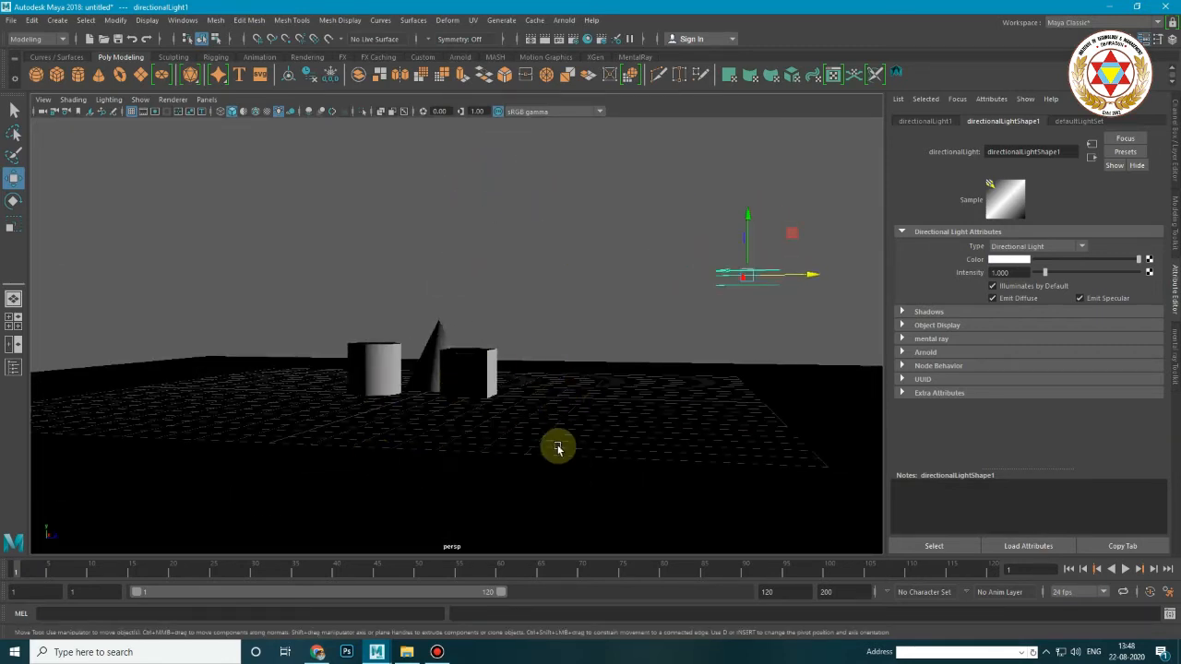
pyautogui.keyDown('alt'); pyautogui.moveTo(429, 427); pyautogui.dragTo(464, 427); pyautogui.keyUp('alt')
pyautogui.press('3')
pyautogui.press('e')
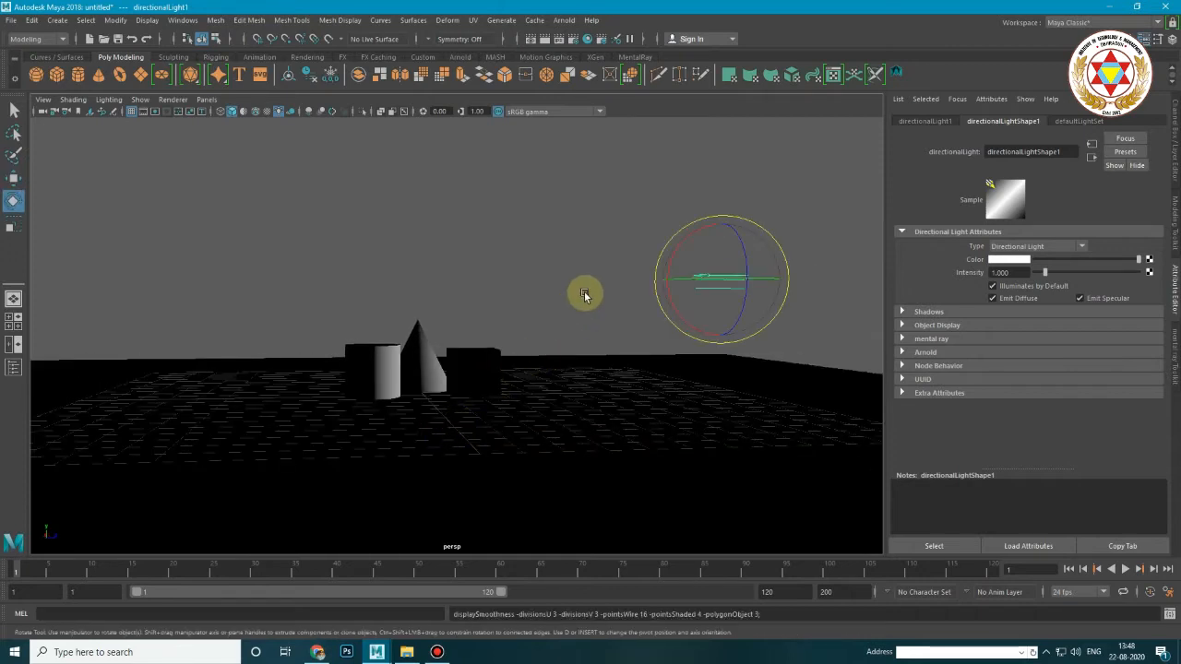
pyautogui.moveTo(691, 242); pyautogui.dragTo(487, 344)
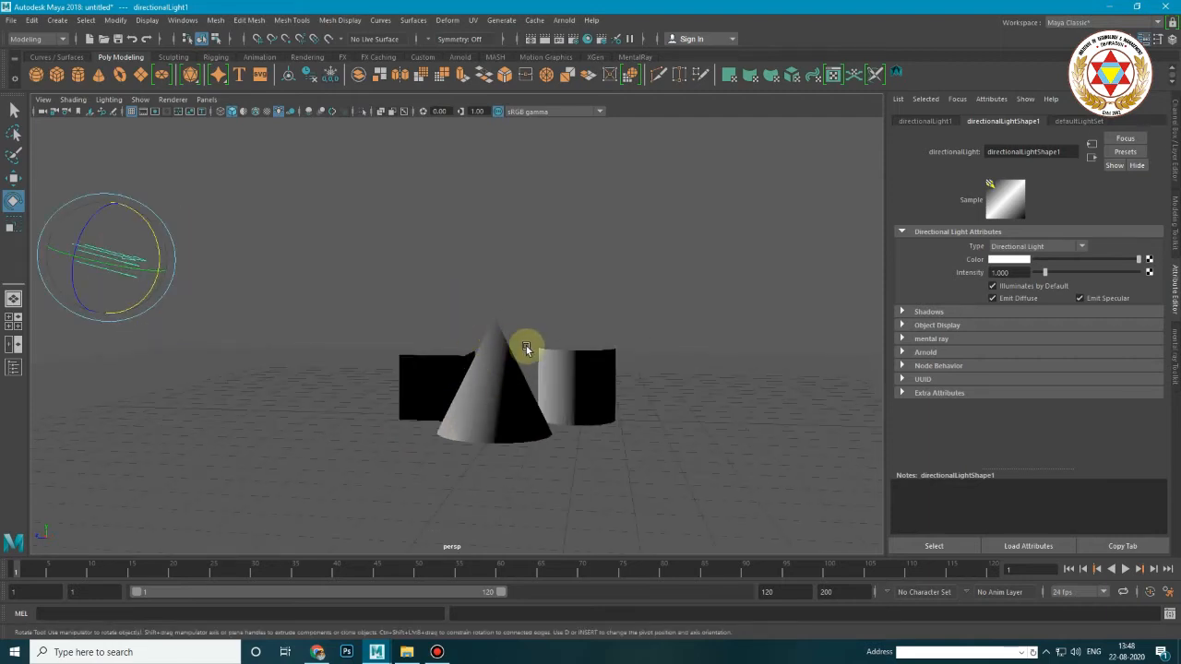
# Preview the directional light's shadows with the mental ray viewport renderer and return to Viewport 2.0.
pyautogui.keyDown('alt'); pyautogui.moveTo(483, 293); pyautogui.dragTo(520, 293); pyautogui.keyUp('alt')
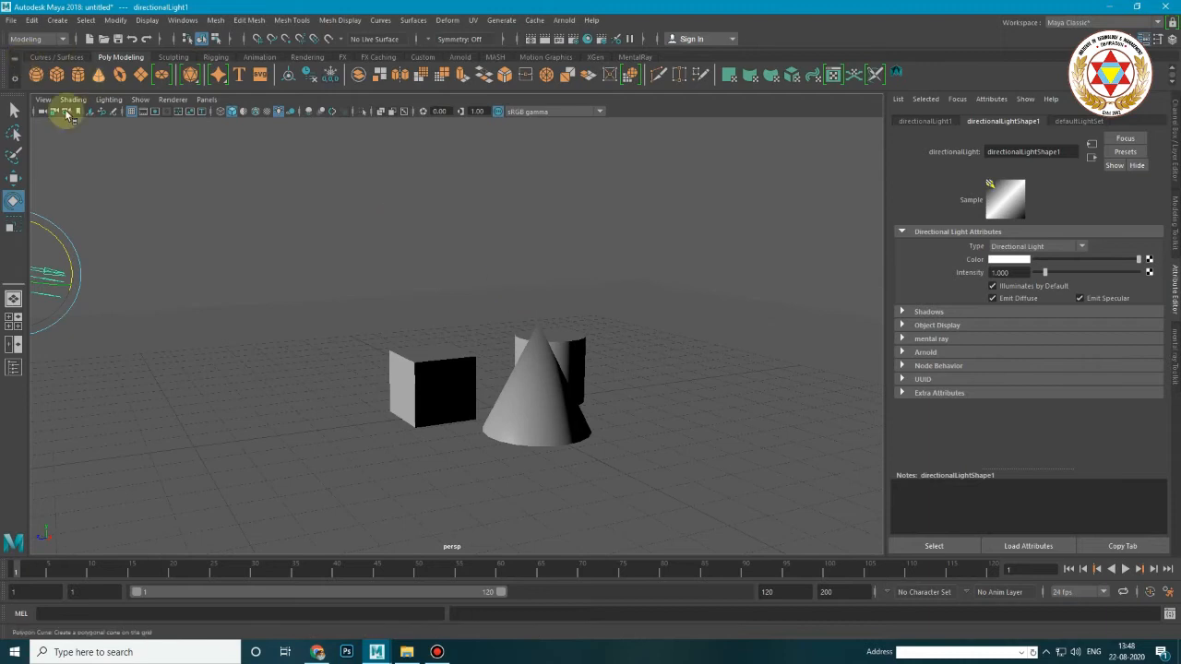
pyautogui.click(180, 101)
pyautogui.click(202, 135)
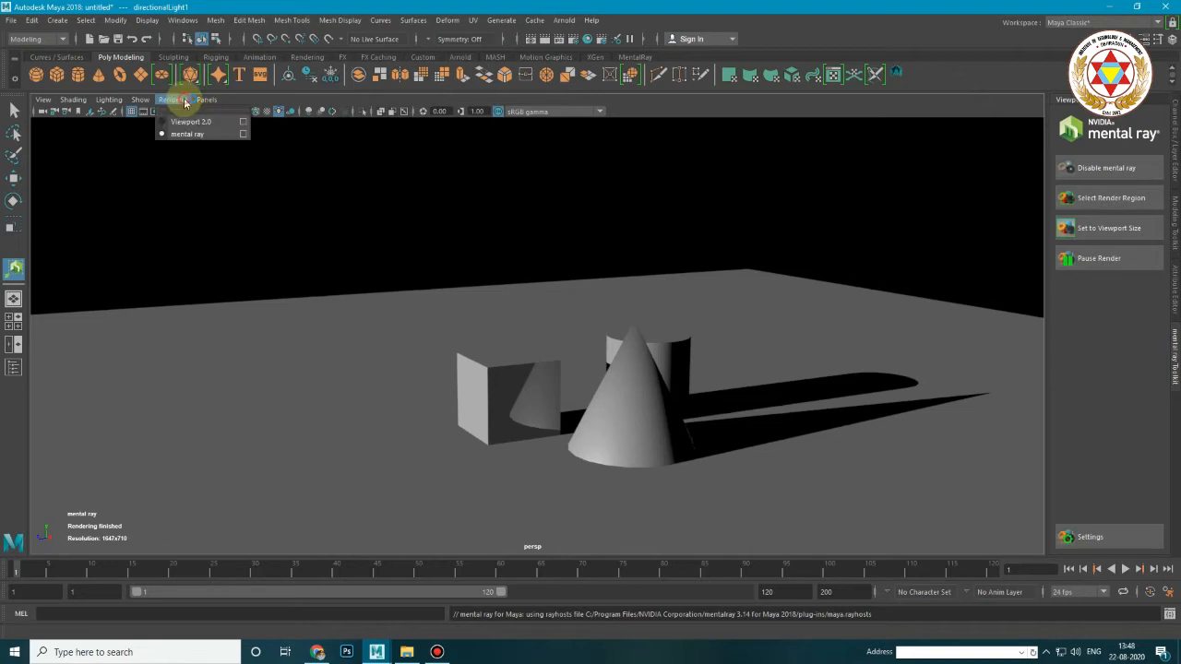
pyautogui.click(182, 120)
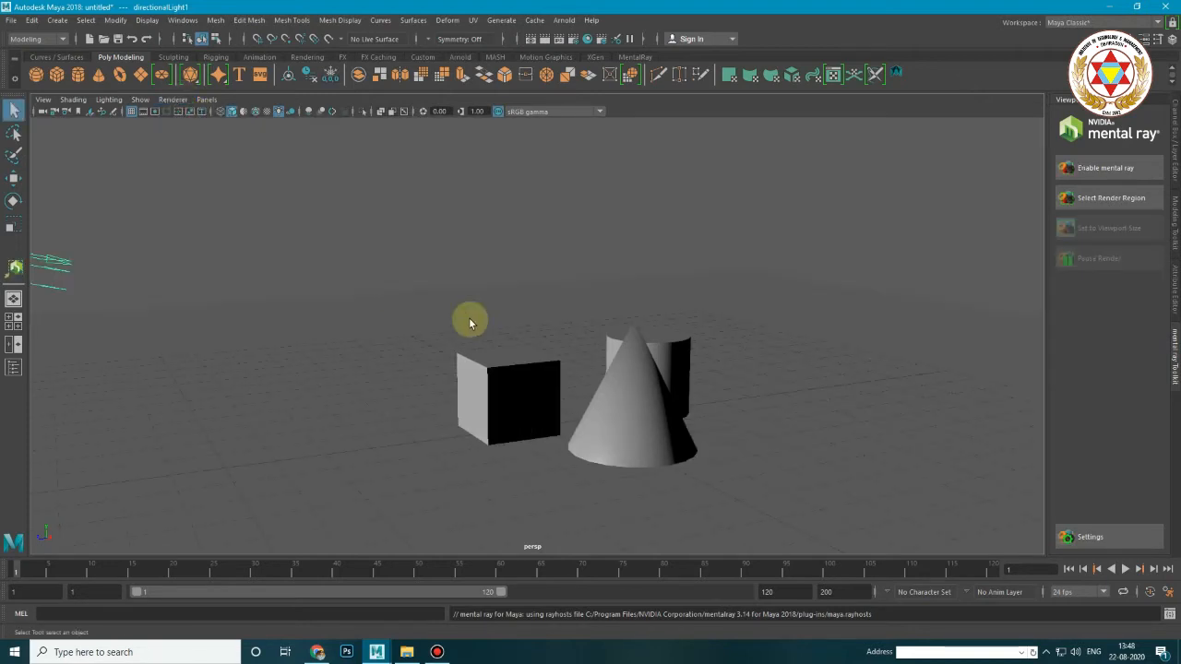
# Check the directional lighting from several sides of the primitives and delete the directional light.
pyautogui.scroll(-3, 468, 322)
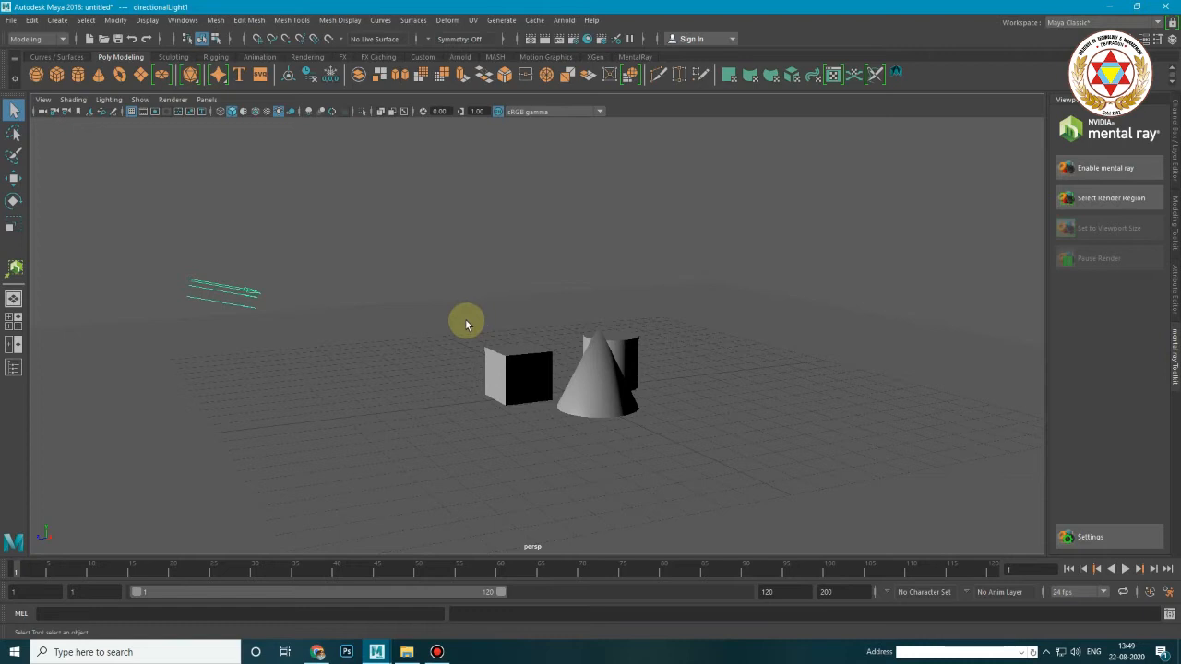
pyautogui.keyDown('alt'); pyautogui.moveTo(594, 341); pyautogui.dragTo(363, 258); pyautogui.keyUp('alt')
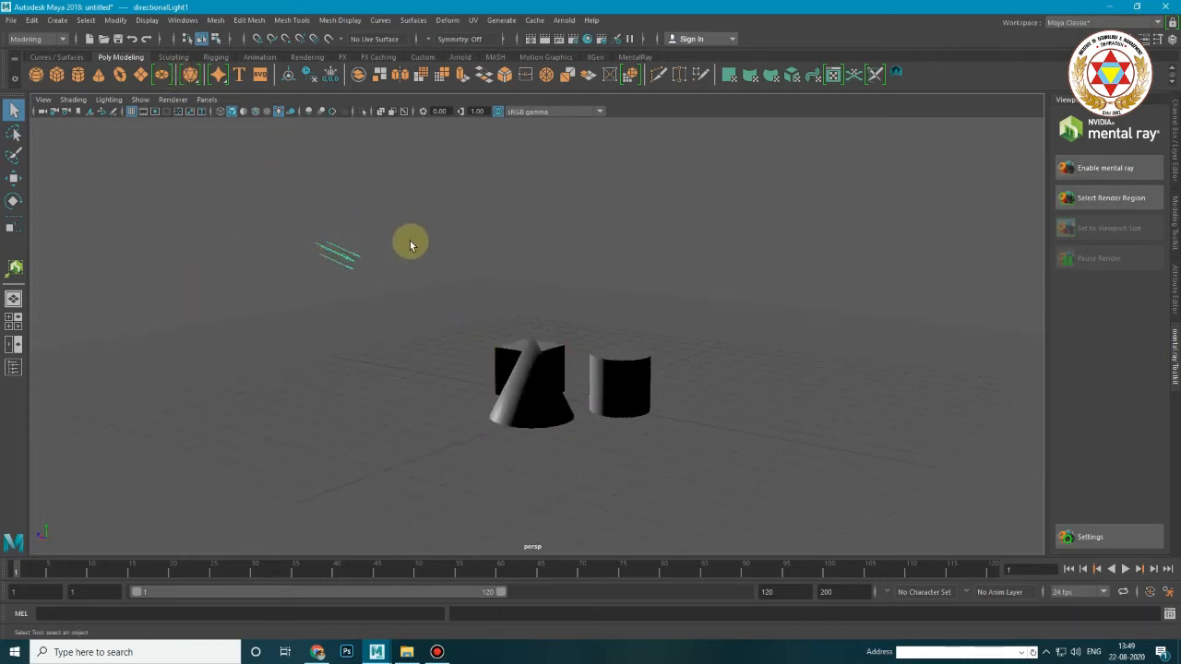
pyautogui.keyDown('alt'); pyautogui.moveTo(399, 238); pyautogui.dragTo(601, 250); pyautogui.keyUp('alt')
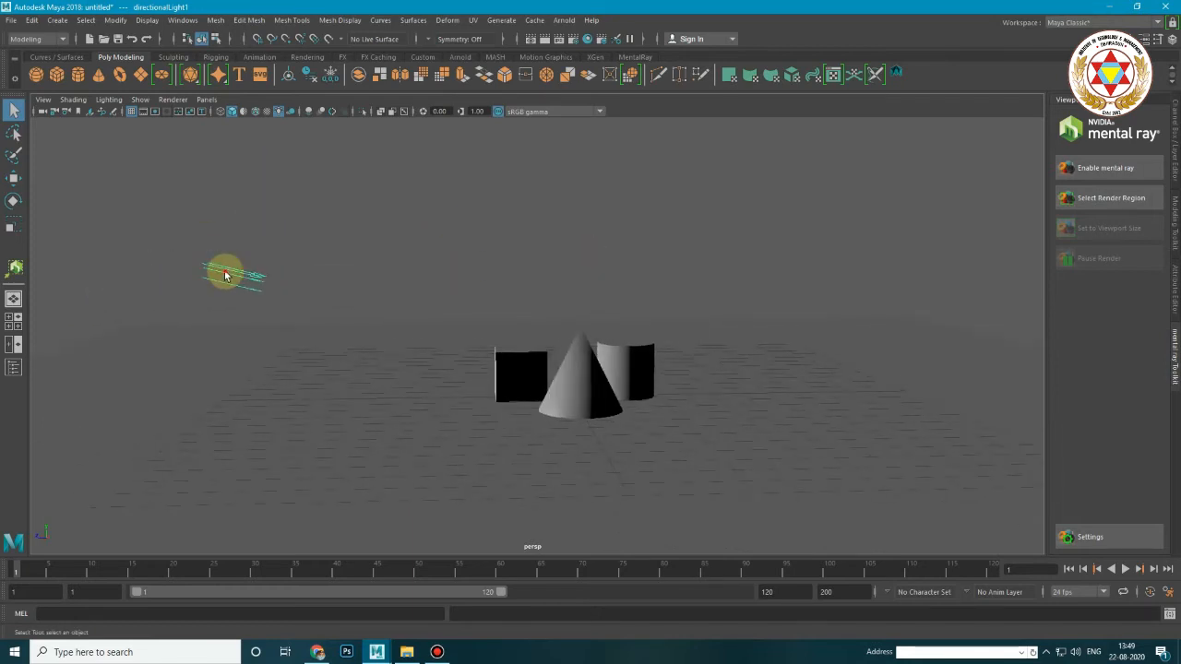
pyautogui.press('Delete')
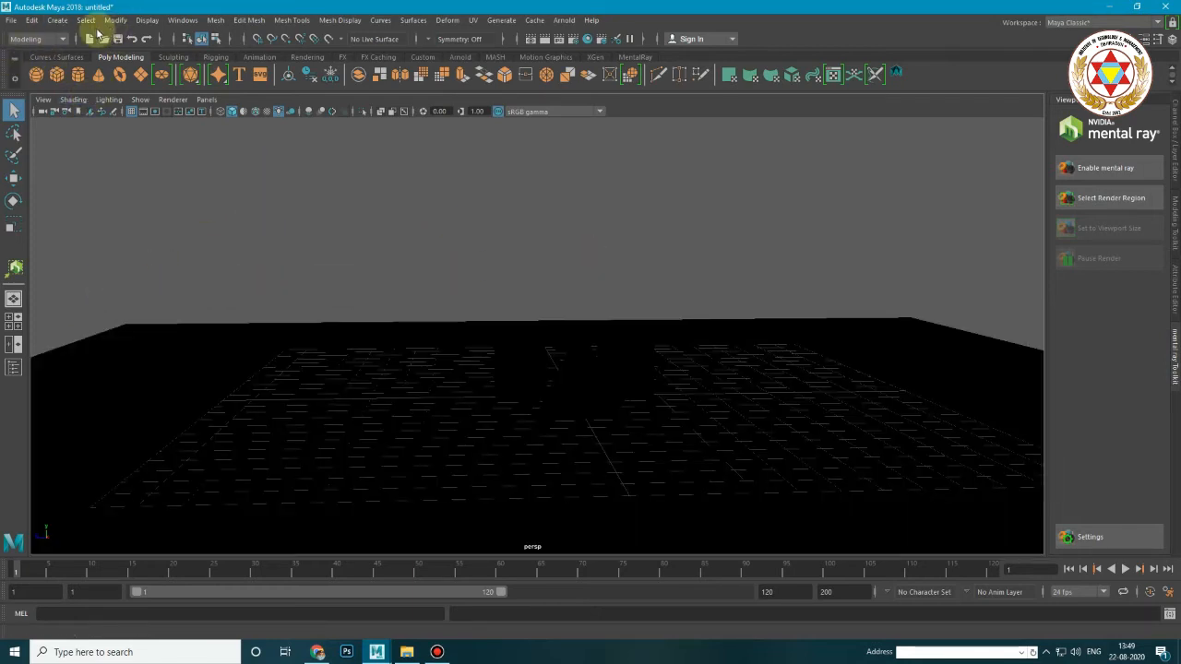
# Create a point light and raise it about 2.5 units above the origin, between the primitives.
pyautogui.click(56, 20)
pyautogui.moveTo(150, 89)
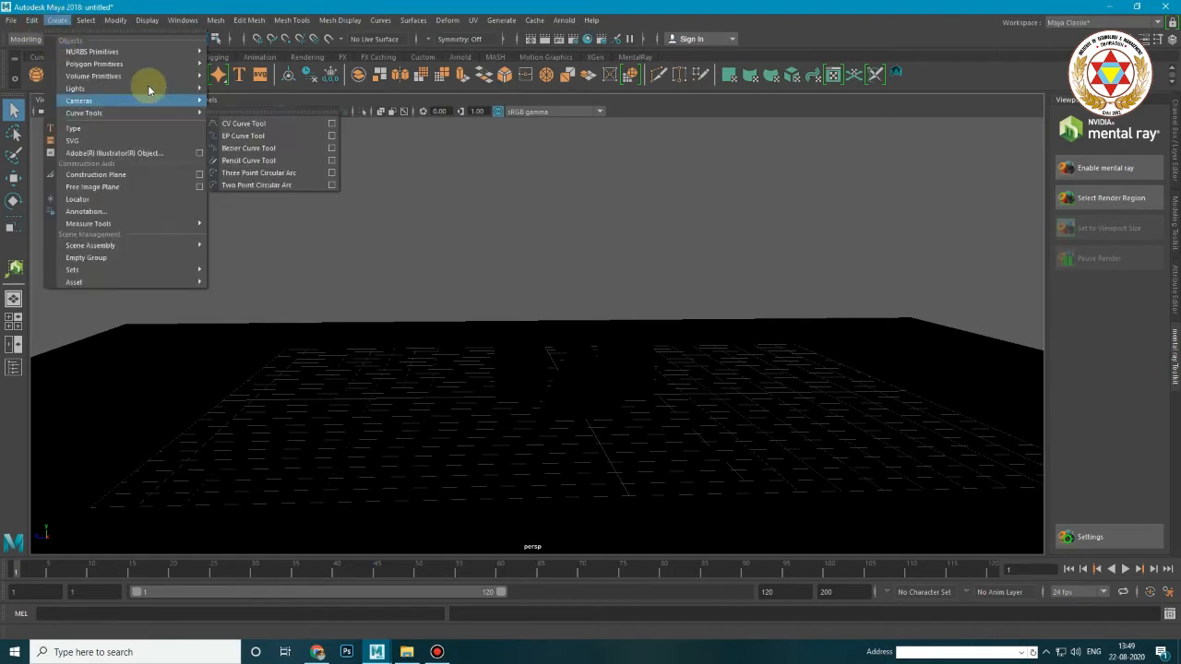
pyautogui.click(236, 123)
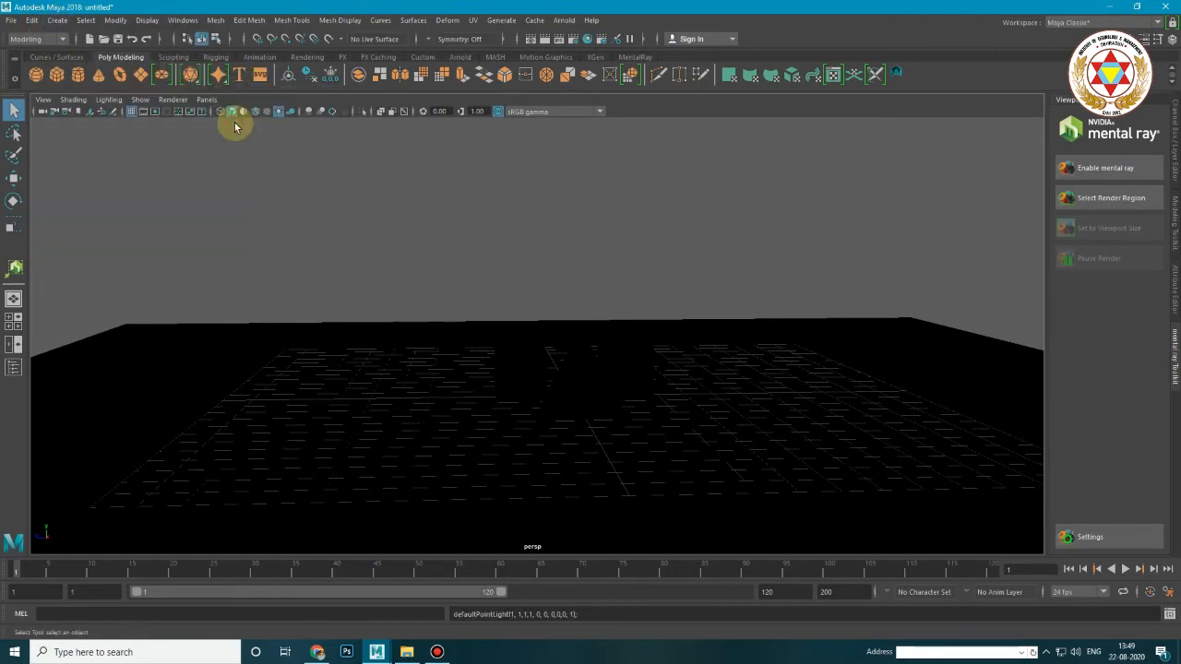
pyautogui.press('w')
pyautogui.moveTo(573, 337); pyautogui.dragTo(585, 266)
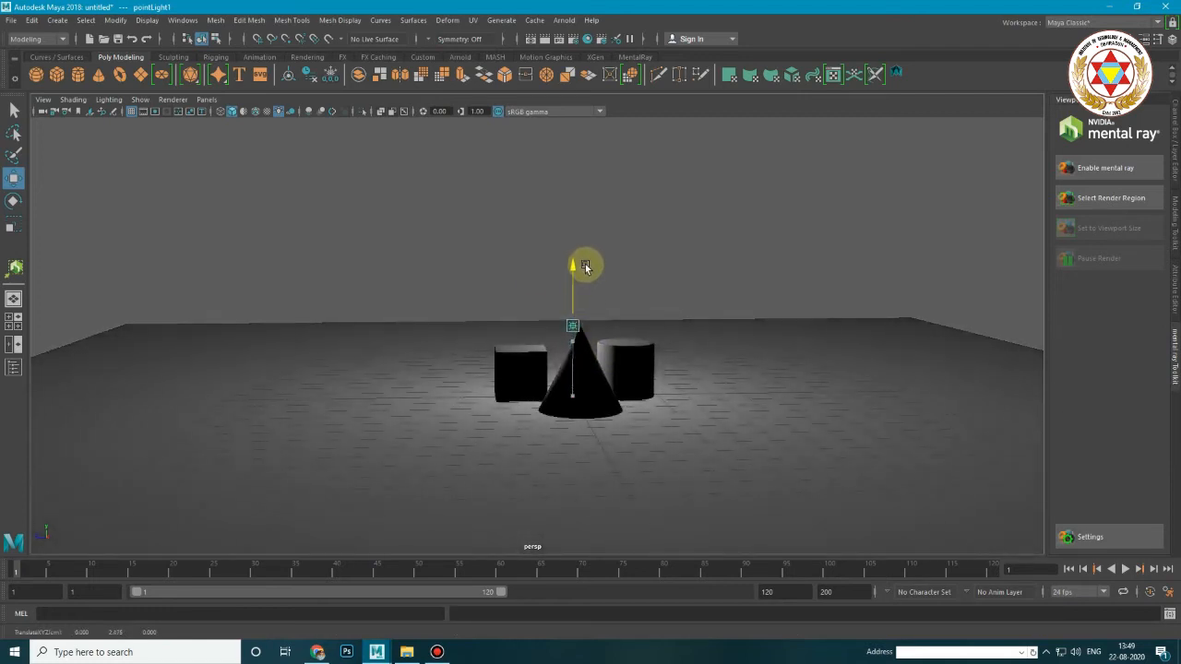
# Inspect the point light's effect around the primitives and preview its shadows with the mental ray viewport renderer.
pyautogui.keyDown('alt'); pyautogui.moveTo(547, 374); pyautogui.dragTo(762, 396); pyautogui.keyUp('alt')
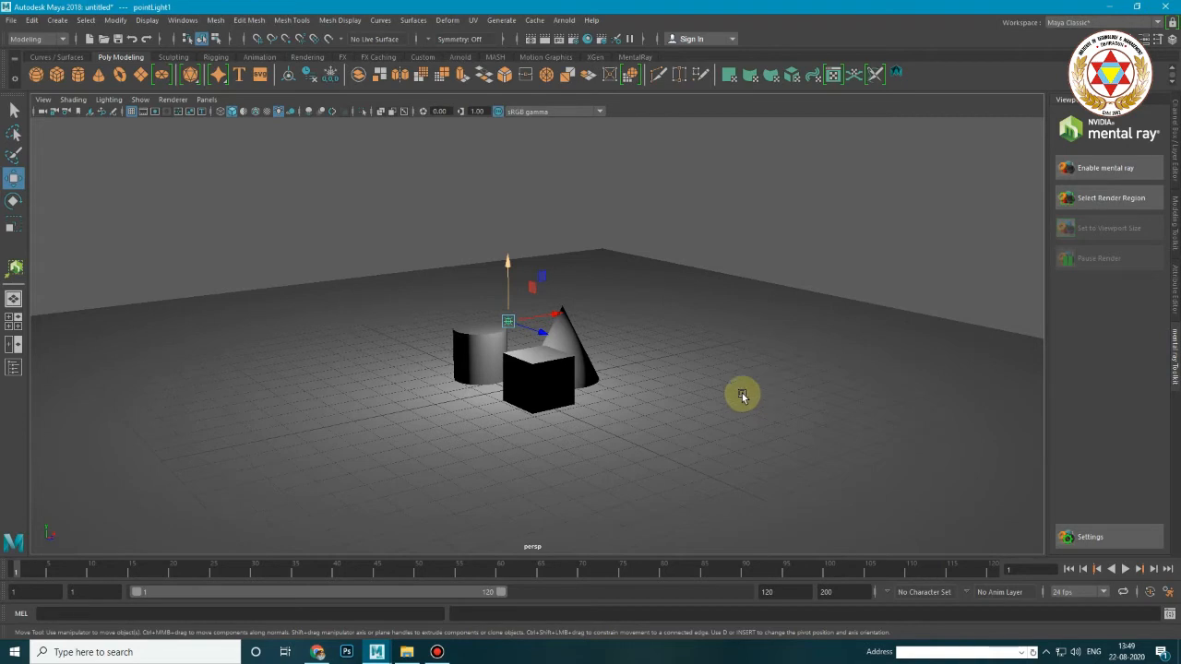
pyautogui.keyDown('alt'); pyautogui.moveTo(641, 351); pyautogui.dragTo(482, 368); pyautogui.keyUp('alt')
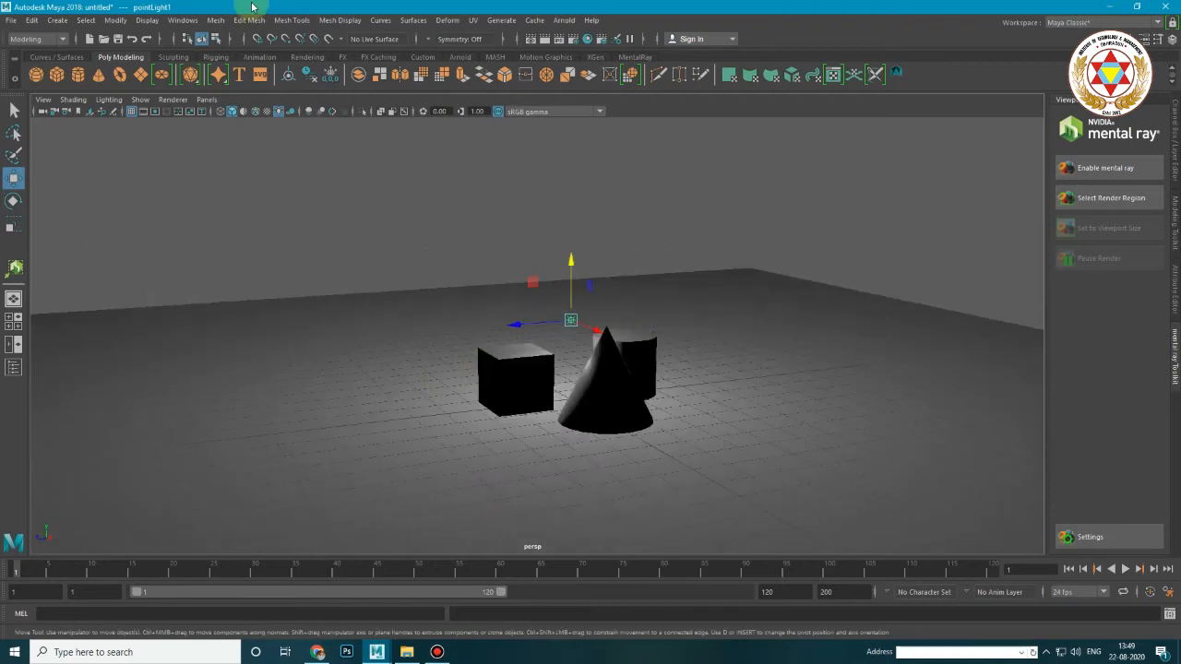
pyautogui.click(166, 101)
pyautogui.click(190, 132)
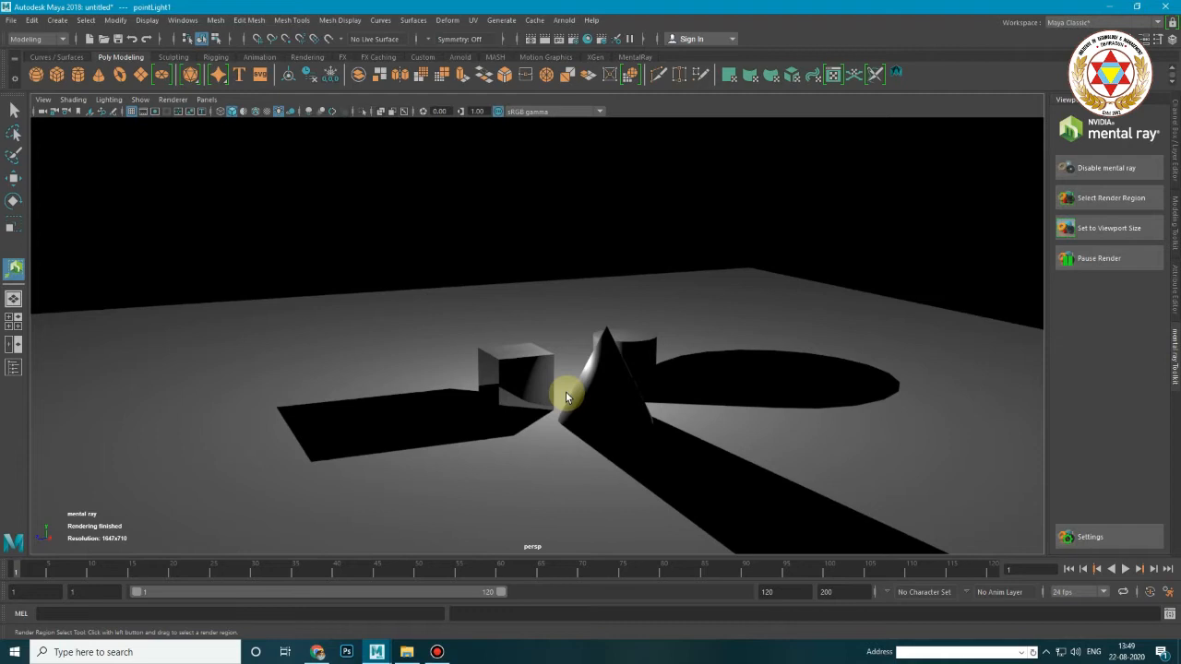
# Return the viewport to Viewport 2.0 and delete the point light.
pyautogui.keyDown('alt'); pyautogui.moveTo(595, 368); pyautogui.dragTo(534, 319); pyautogui.keyUp('alt')
pyautogui.press('Delete')
pyautogui.press('Delete')
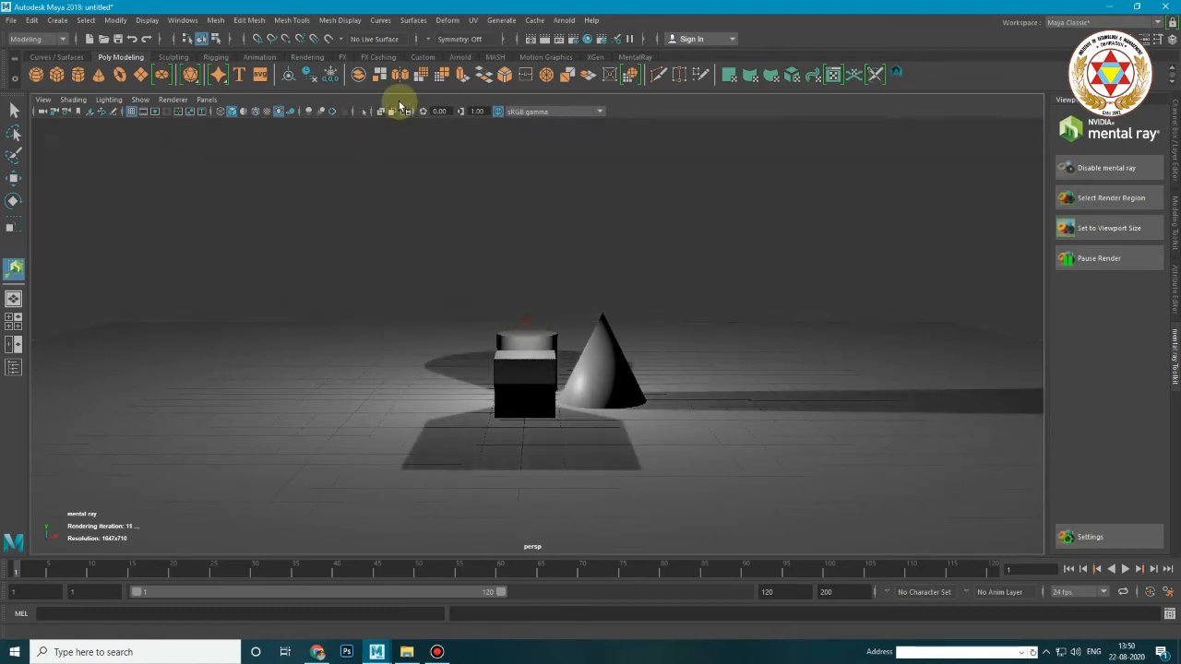
pyautogui.click(176, 100)
pyautogui.click(190, 121)
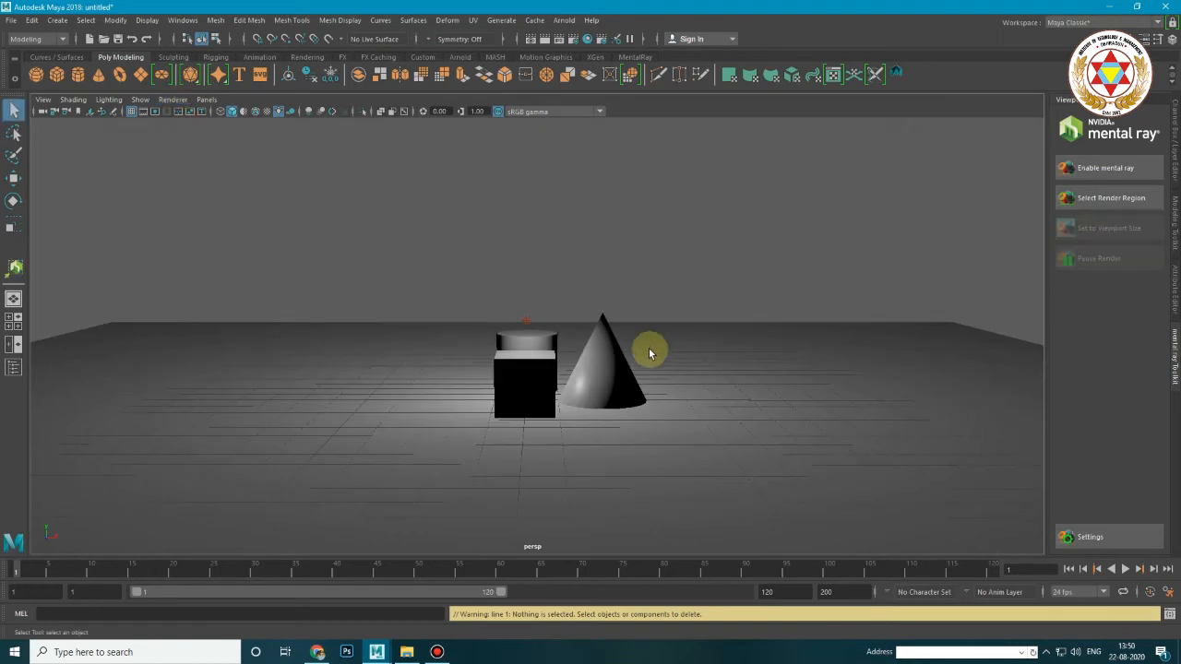
pyautogui.keyDown('alt'); pyautogui.moveTo(518, 350); pyautogui.dragTo(599, 324); pyautogui.keyUp('alt')
pyautogui.press('Delete')
# Create a spot light and raise it about 4.4 units above the origin.
pyautogui.click(235, 111)
pyautogui.click(58, 20)
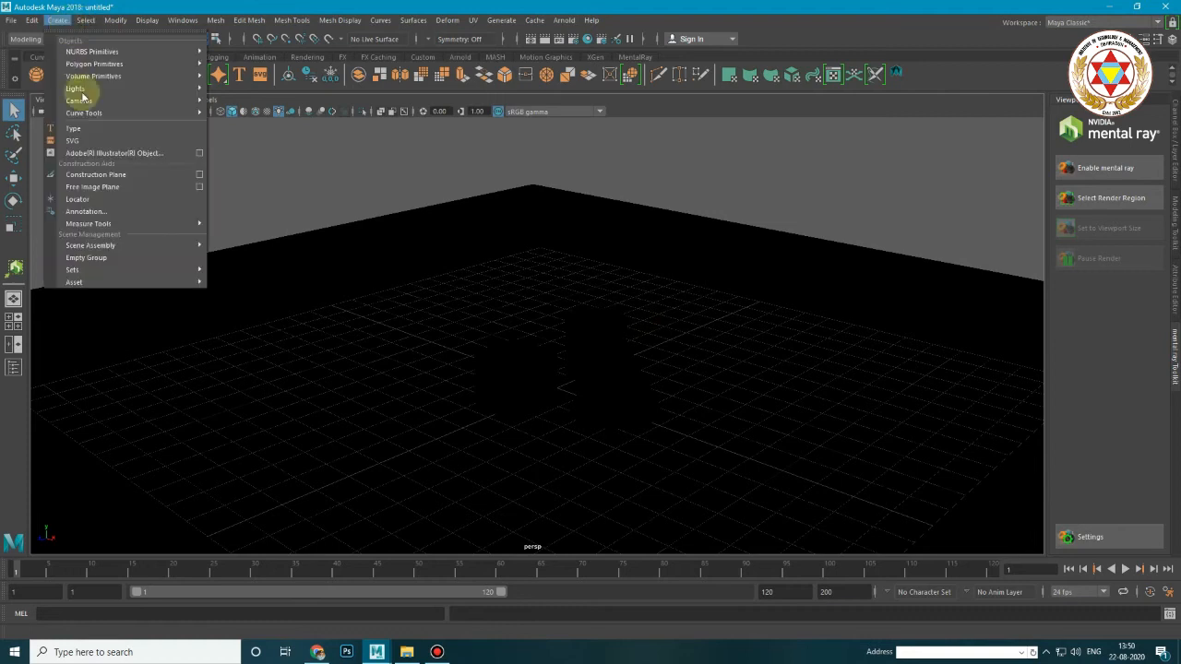
pyautogui.moveTo(83, 89)
pyautogui.click(263, 135)
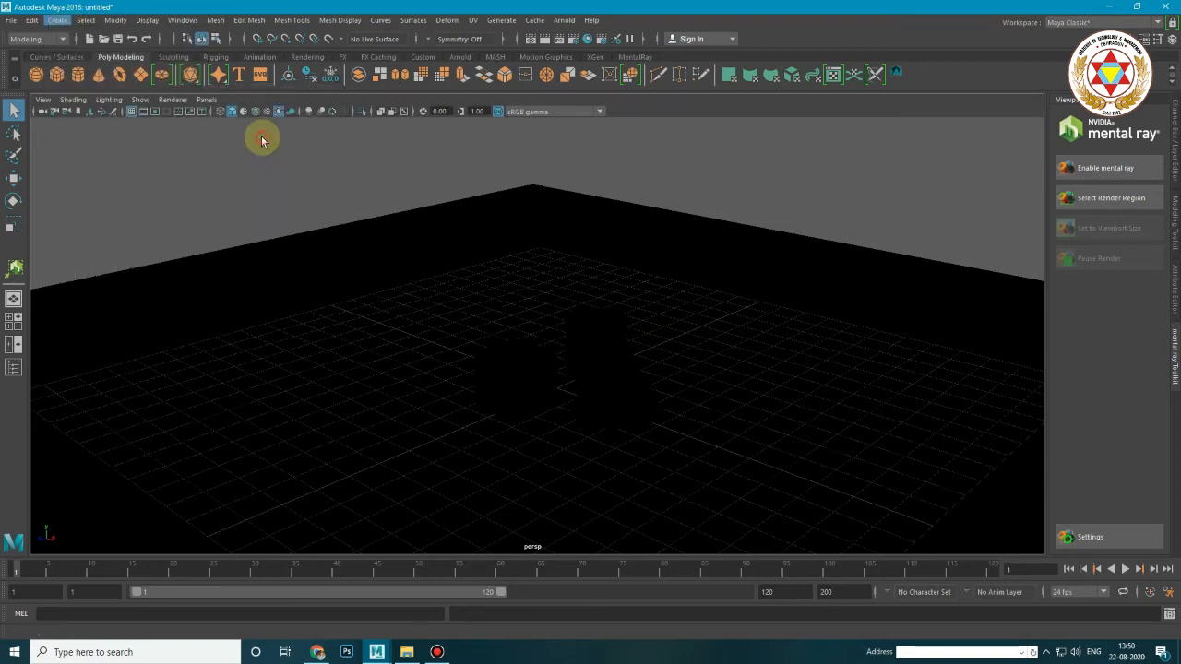
pyautogui.press('w')
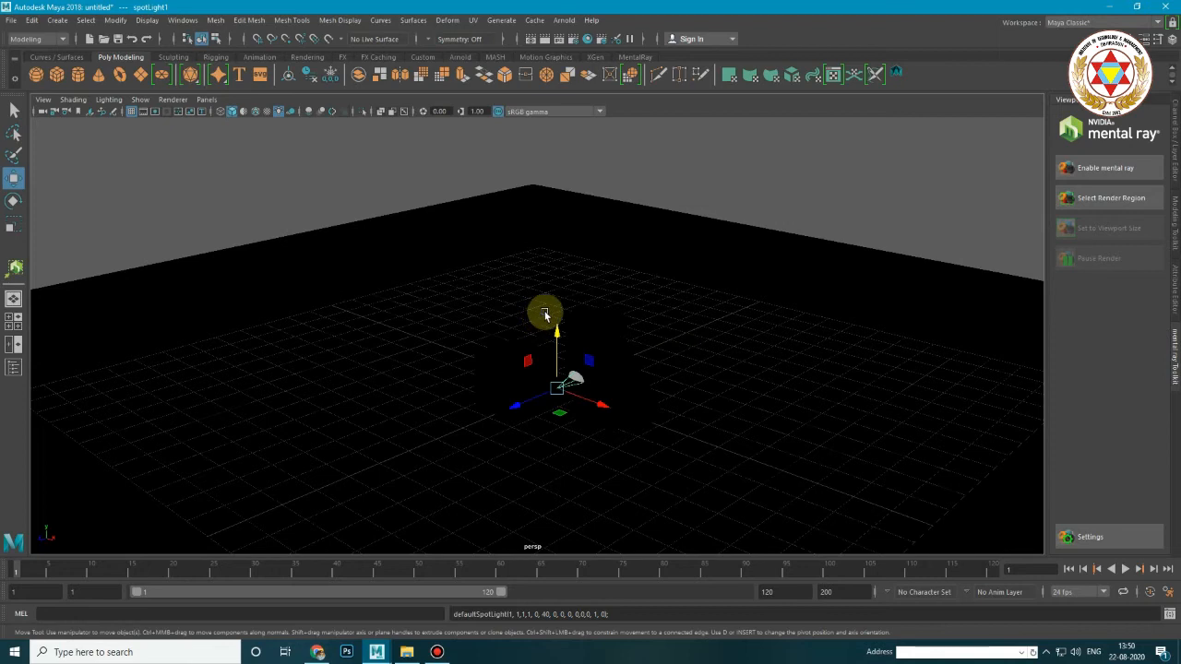
pyautogui.moveTo(557, 328); pyautogui.dragTo(533, 192)
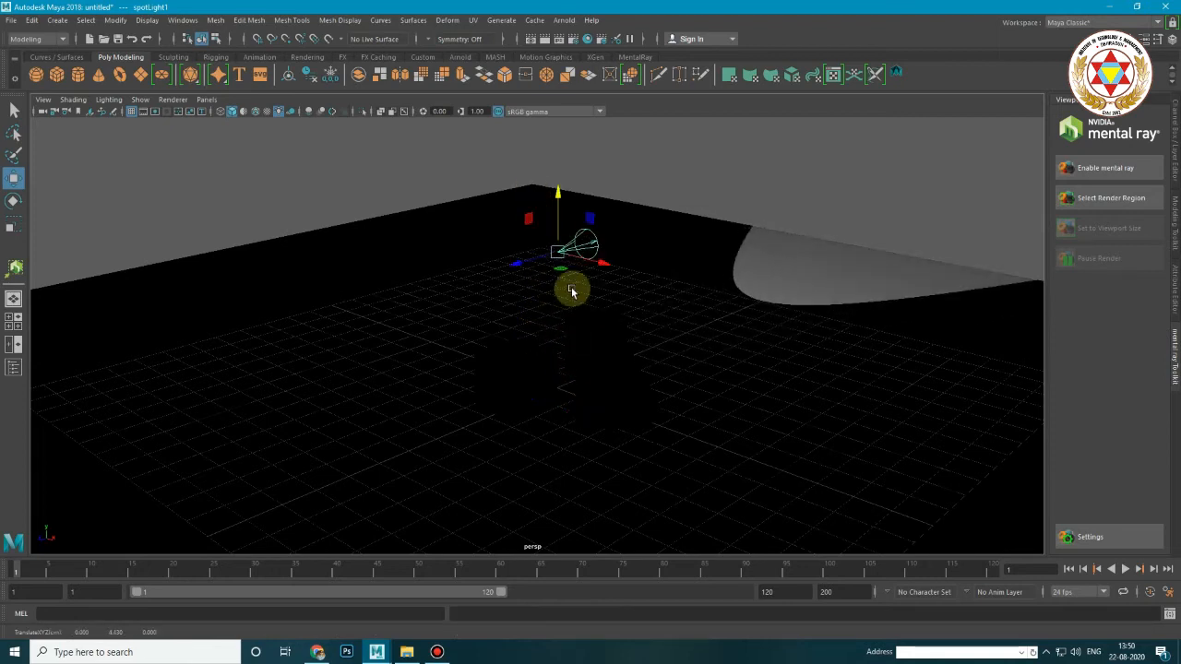
# Move the spot light back along Z away from the primitives and tilt it about 25 degrees down toward them.
pyautogui.moveTo(516, 266); pyautogui.dragTo(136, 378)
pyautogui.scroll(-3, 369, 361)
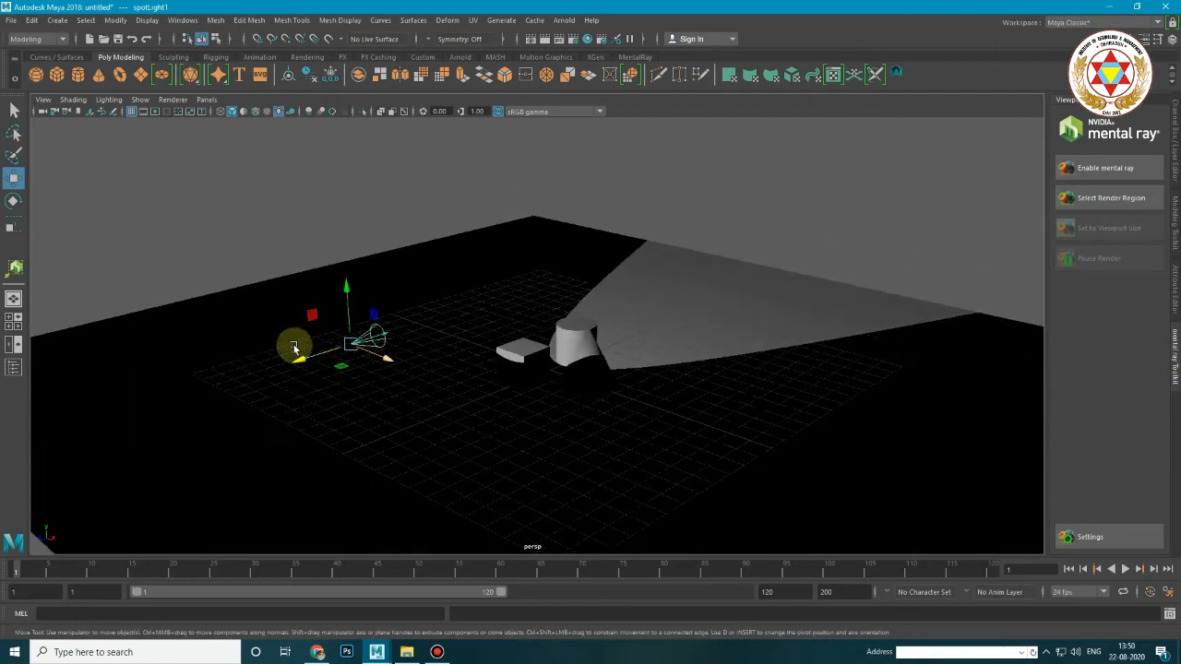
pyautogui.moveTo(309, 361); pyautogui.dragTo(163, 403)
pyautogui.keyDown('alt'); pyautogui.moveTo(346, 425); pyautogui.dragTo(325, 399); pyautogui.keyUp('alt')
pyautogui.press('e')
pyautogui.moveTo(193, 283)
pyautogui.mouseDown()
pyautogui.moveTo(219, 297)
pyautogui.moveTo(212, 289)
pyautogui.mouseUp()
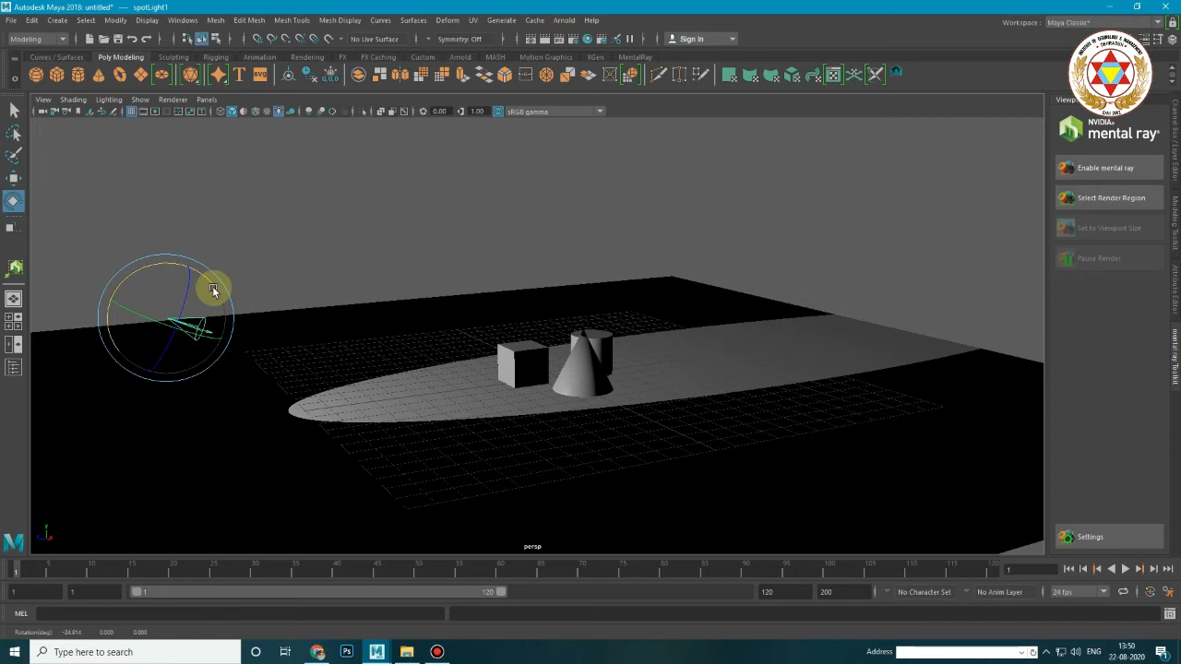
# Show the spot light's attributes, try a wide and a narrow cone angle, and settle on 43.25.
pyautogui.hotkey('ctrl', 'a')
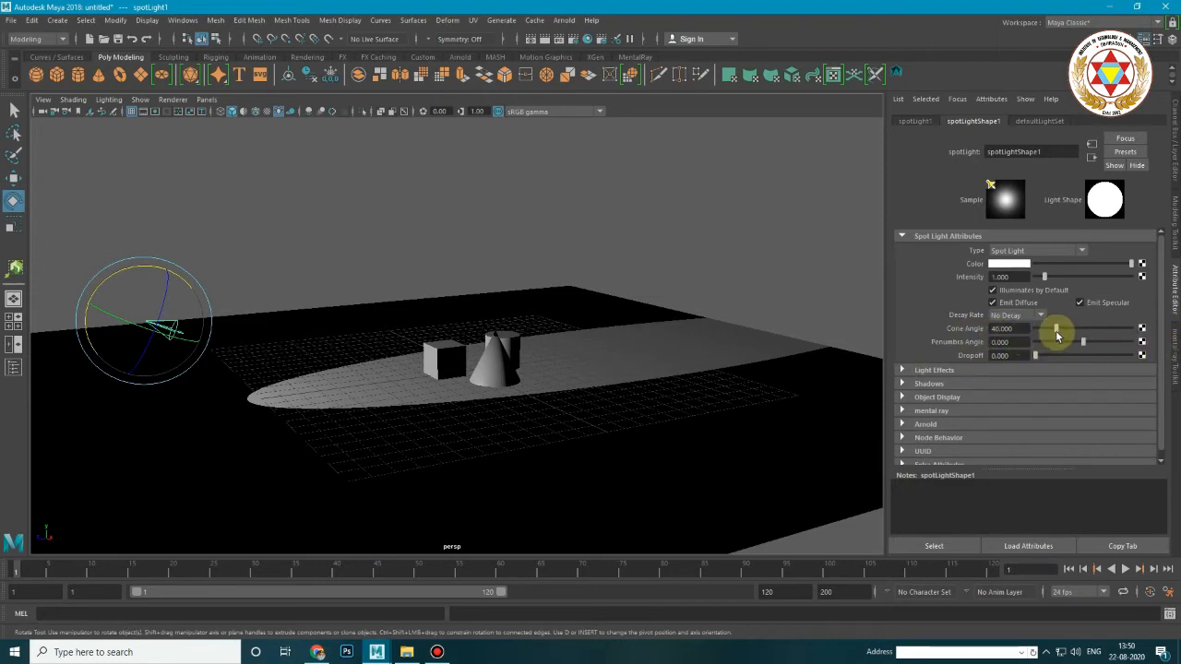
pyautogui.moveTo(1057, 334); pyautogui.dragTo(1094, 330)
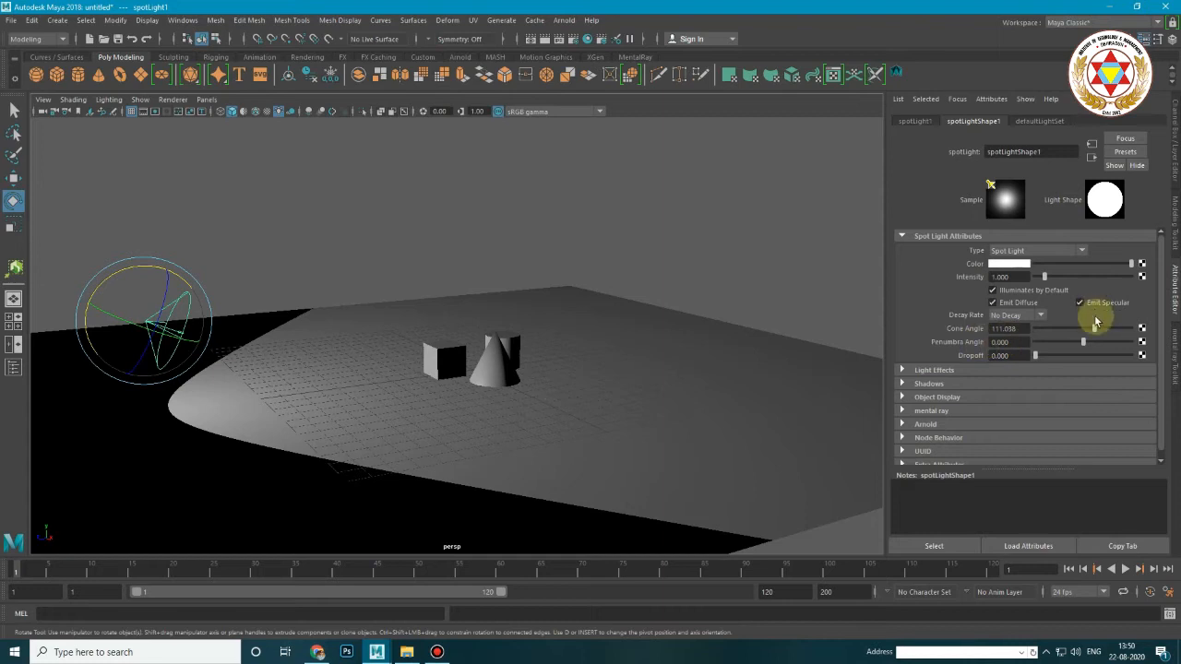
pyautogui.moveTo(1096, 335); pyautogui.dragTo(1041, 334)
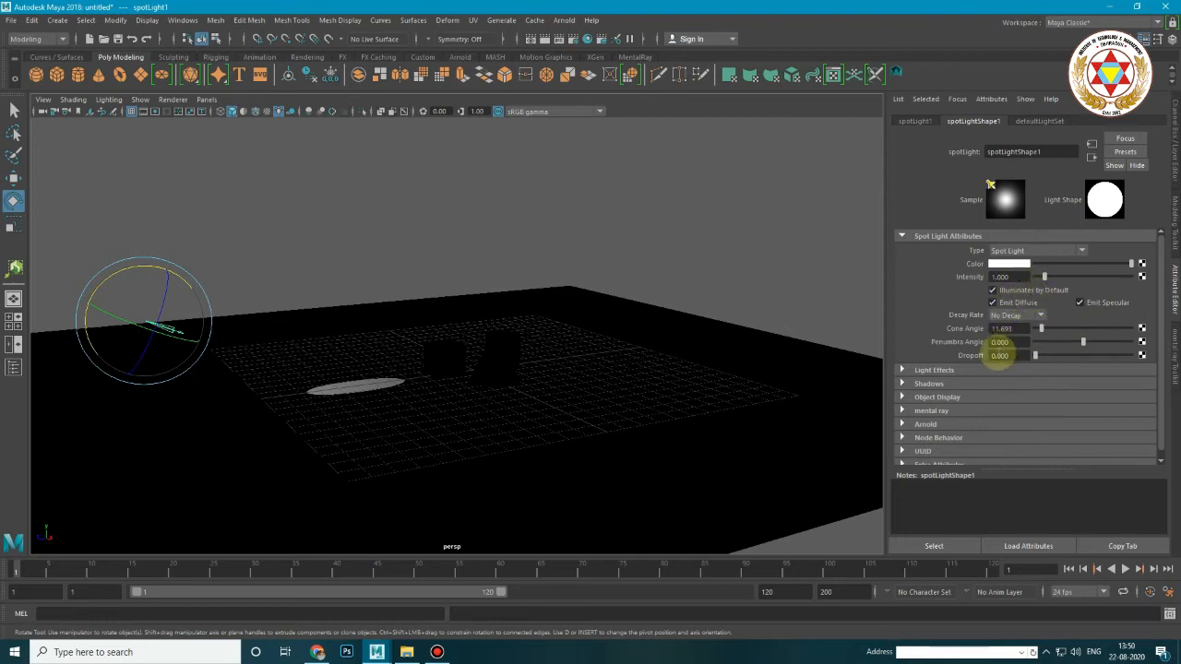
pyautogui.moveTo(1041, 329); pyautogui.dragTo(1058, 331)
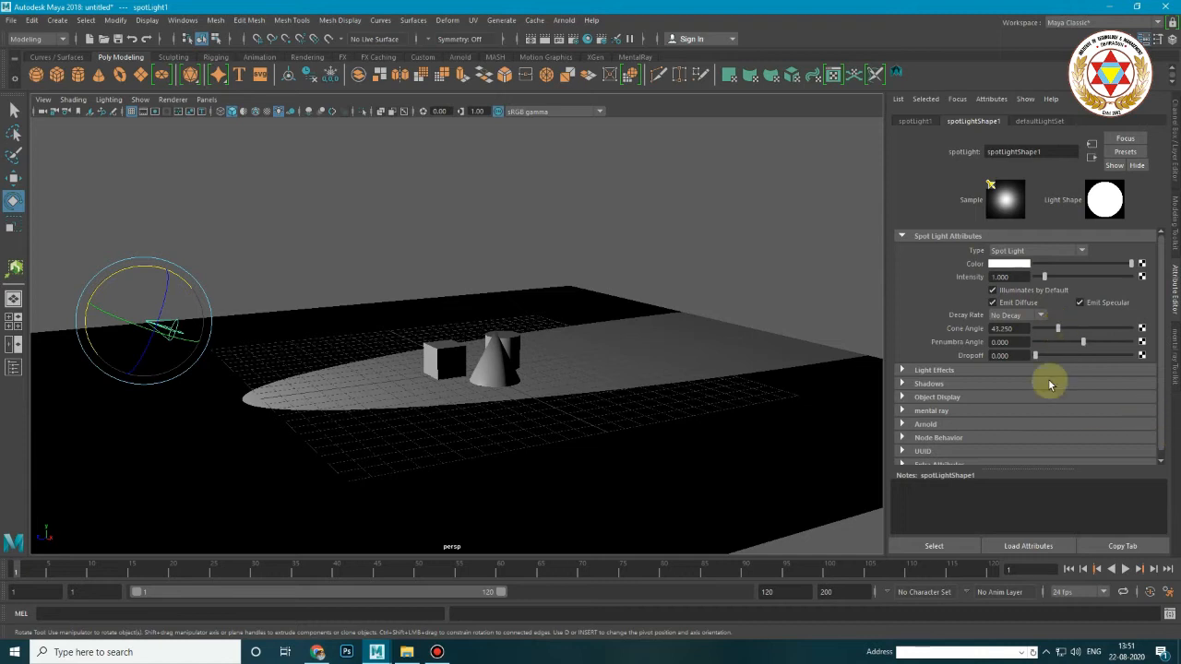
# Set the spot light's color to golden yellow and preview it with the mental ray viewport renderer.
pyautogui.click(1007, 265)
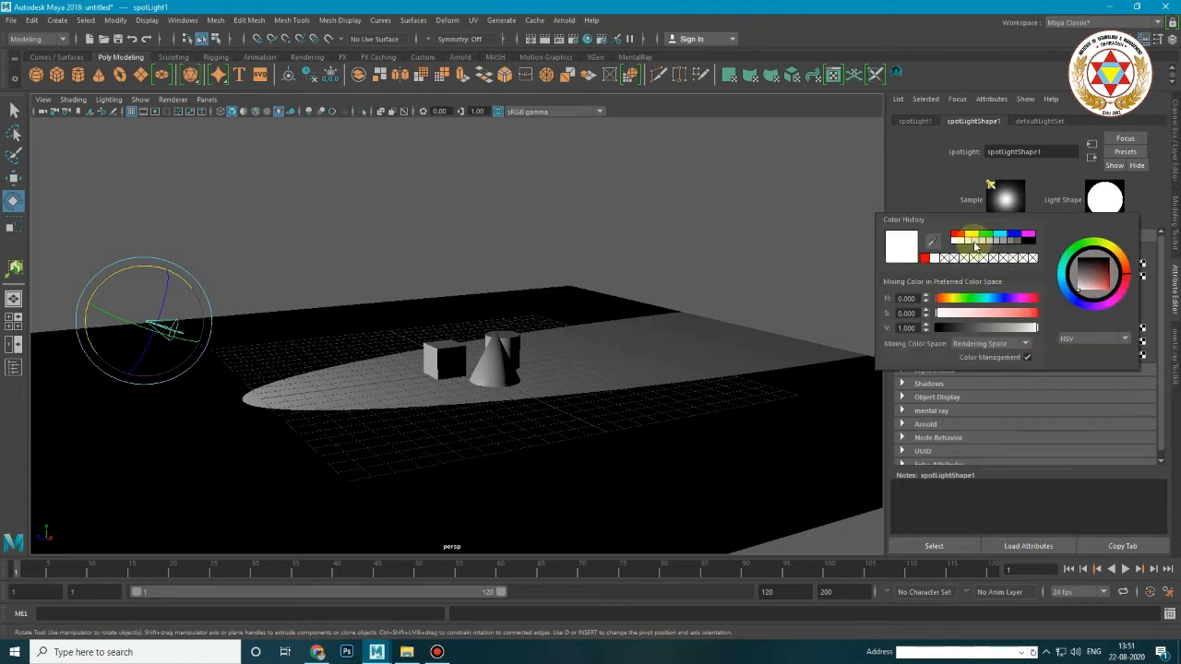
pyautogui.click(971, 237)
pyautogui.moveTo(1110, 244)
pyautogui.mouseDown()
pyautogui.moveTo(1126, 280)
pyautogui.moveTo(1106, 299)
pyautogui.moveTo(1069, 288)
pyautogui.moveTo(1075, 249)
pyautogui.moveTo(1108, 242)
pyautogui.moveTo(1119, 255)
pyautogui.mouseUp()
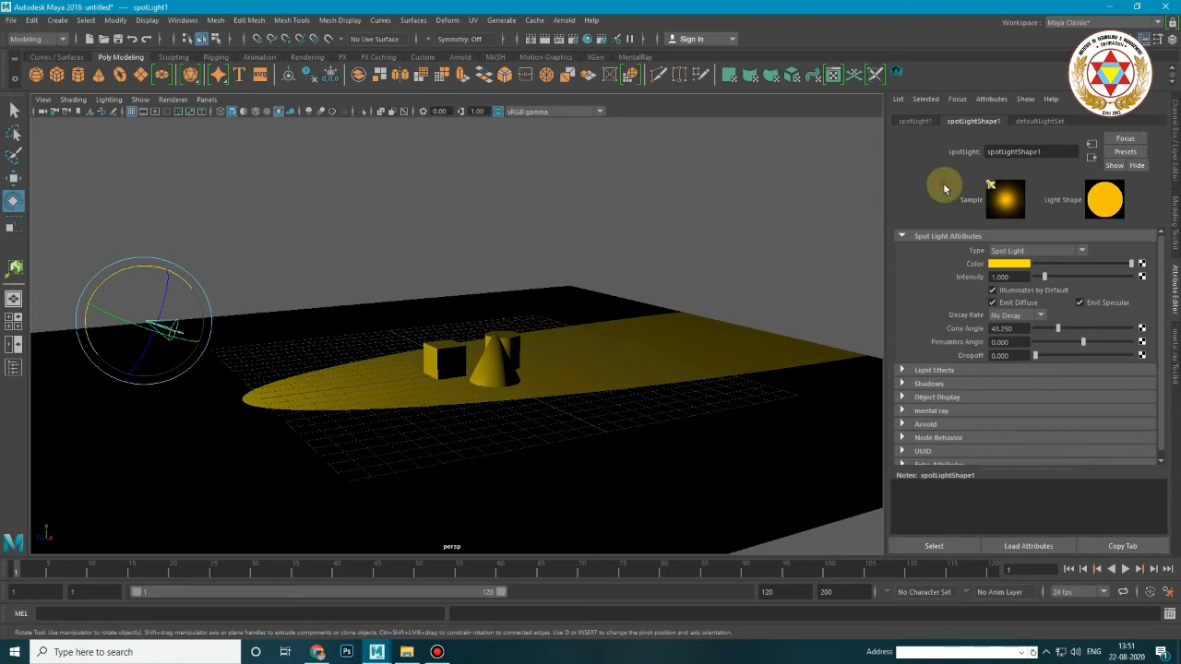
pyautogui.click(166, 109)
pyautogui.click(185, 133)
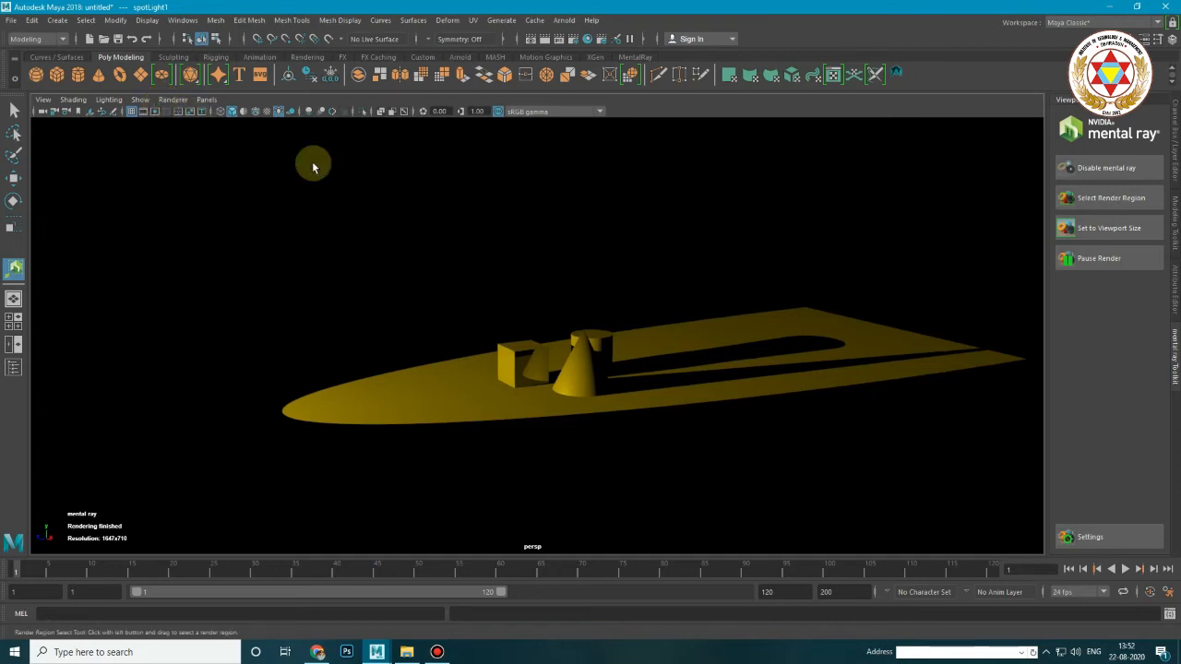
# Return the viewport to the Viewport 2.0 renderer and delete the spot light.
pyautogui.keyDown('alt'); pyautogui.moveTo(562, 308); pyautogui.dragTo(538, 298); pyautogui.keyUp('alt')
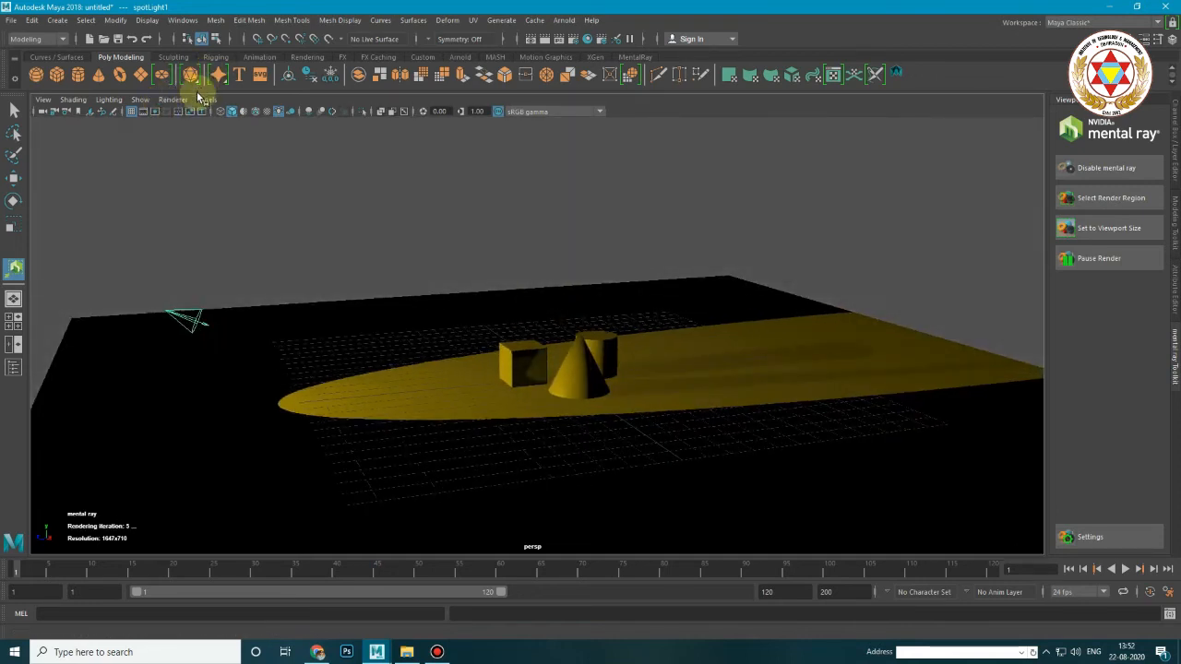
pyautogui.click(173, 98)
pyautogui.click(217, 135)
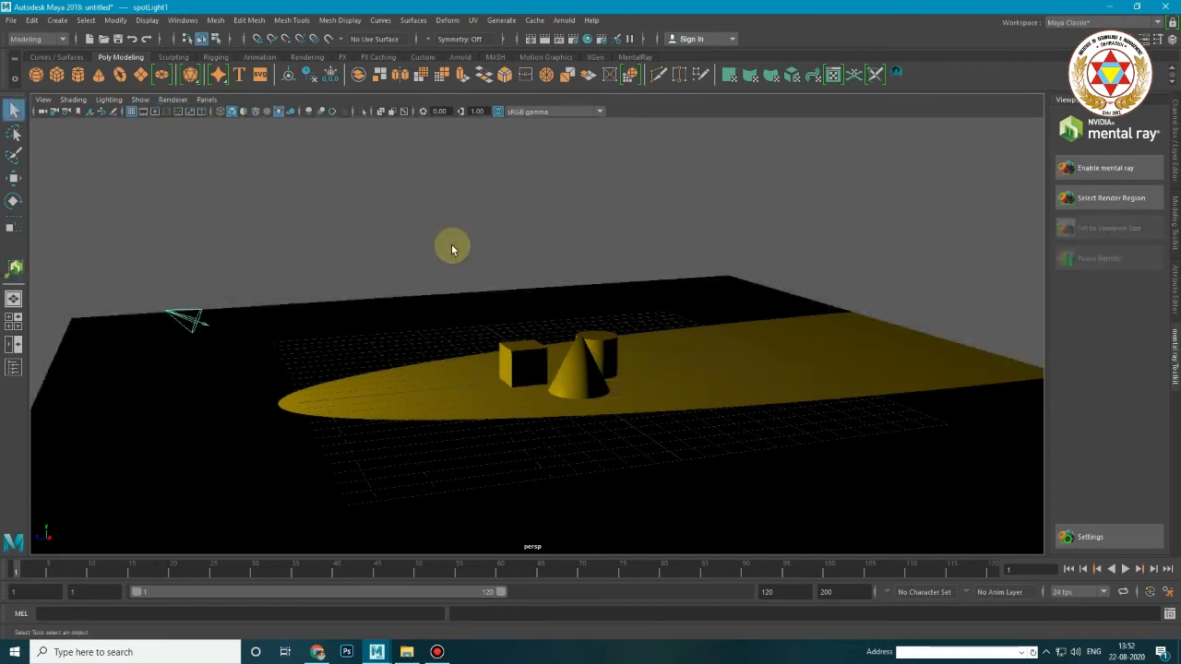
pyautogui.keyDown('alt'); pyautogui.moveTo(228, 312); pyautogui.dragTo(193, 290); pyautogui.keyUp('alt')
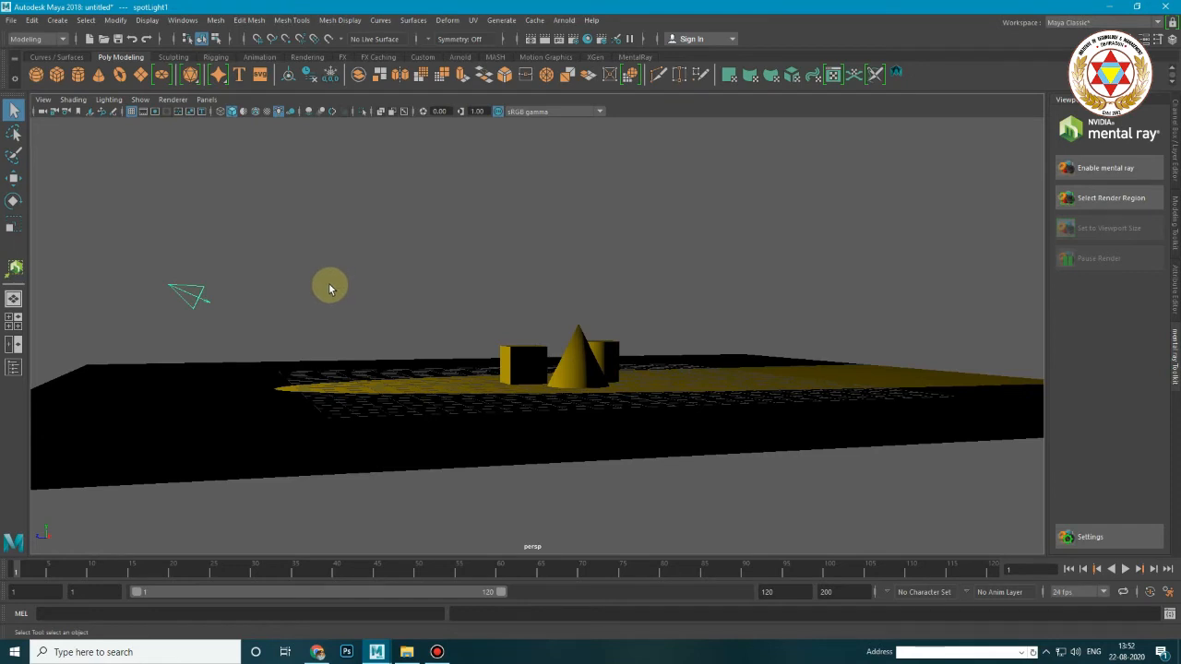
pyautogui.press('Delete')
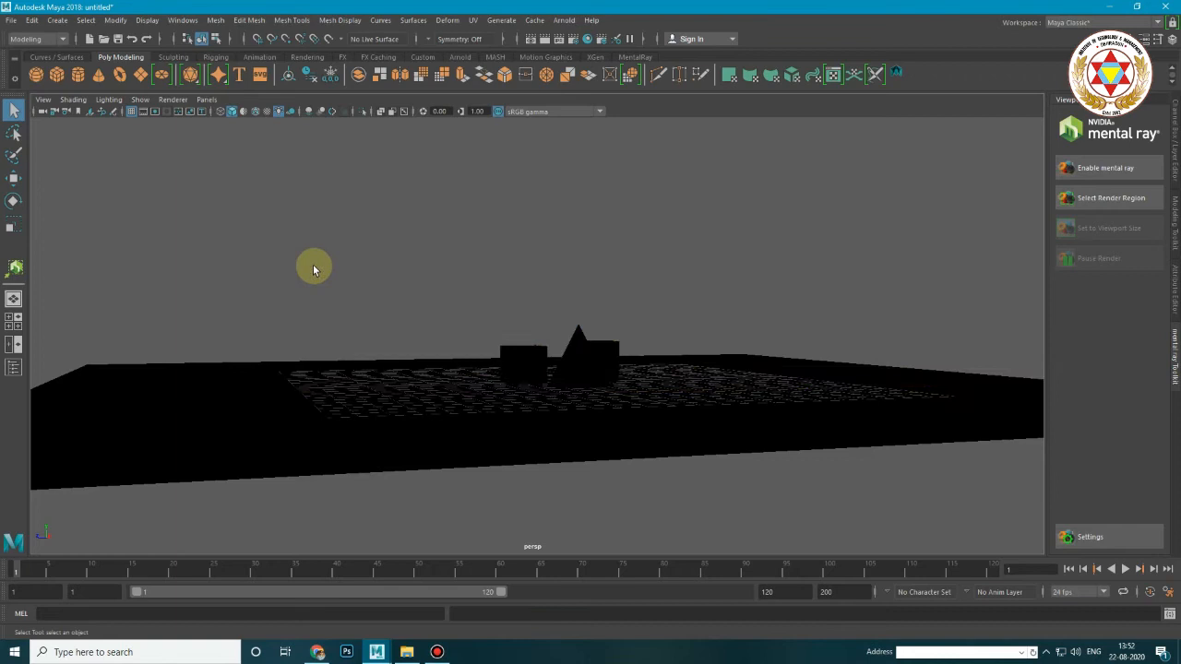
# Create an area light, raise it about 3.8 units and move it back along Z about 12 units from the origin.
pyautogui.click(59, 21)
pyautogui.moveTo(117, 92)
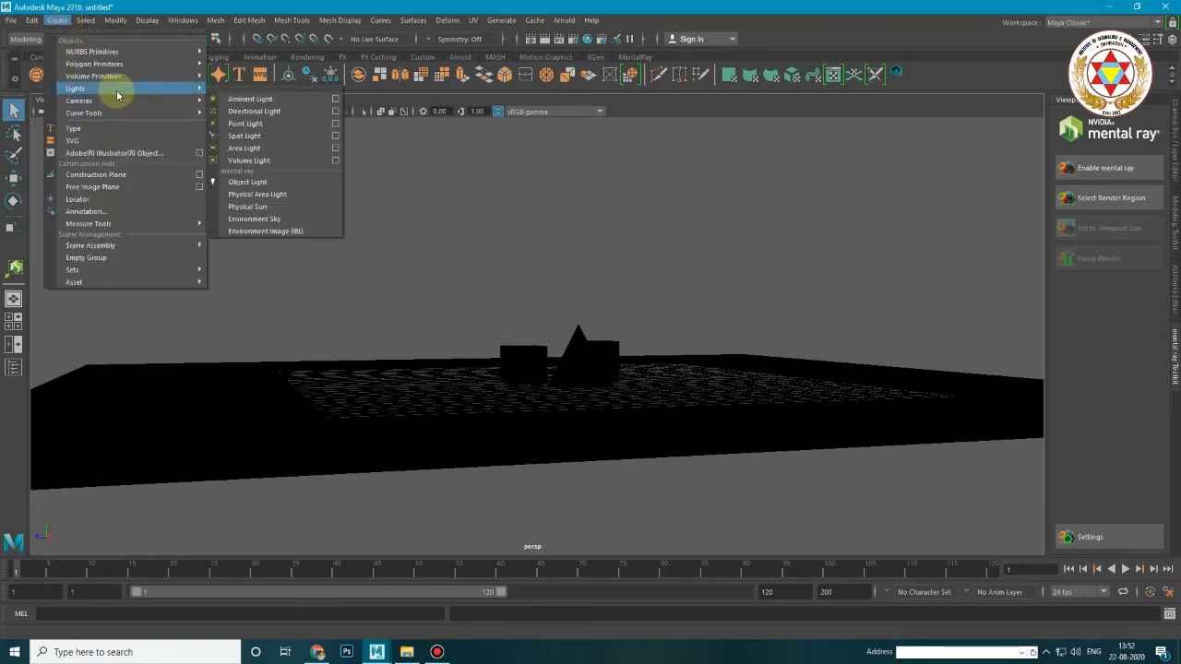
pyautogui.click(247, 147)
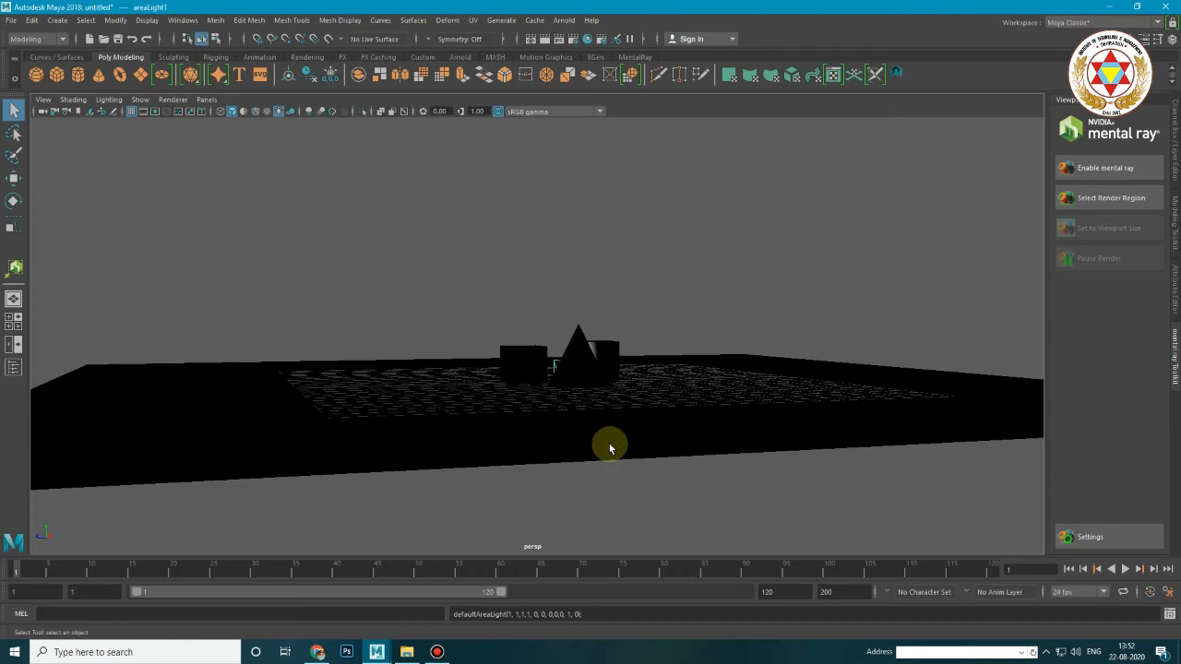
pyautogui.press('w')
pyautogui.moveTo(562, 327); pyautogui.dragTo(562, 236)
pyautogui.keyDown('alt'); pyautogui.moveTo(583, 373); pyautogui.dragTo(544, 365); pyautogui.keyUp('alt')
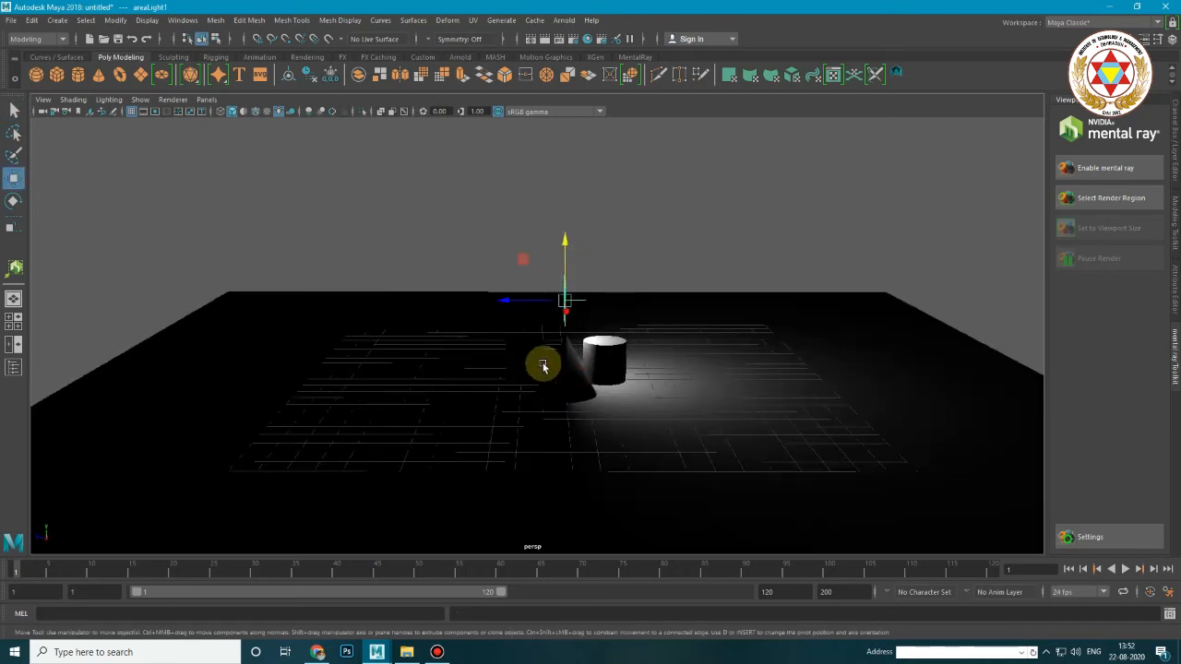
pyautogui.moveTo(507, 300); pyautogui.dragTo(250, 285)
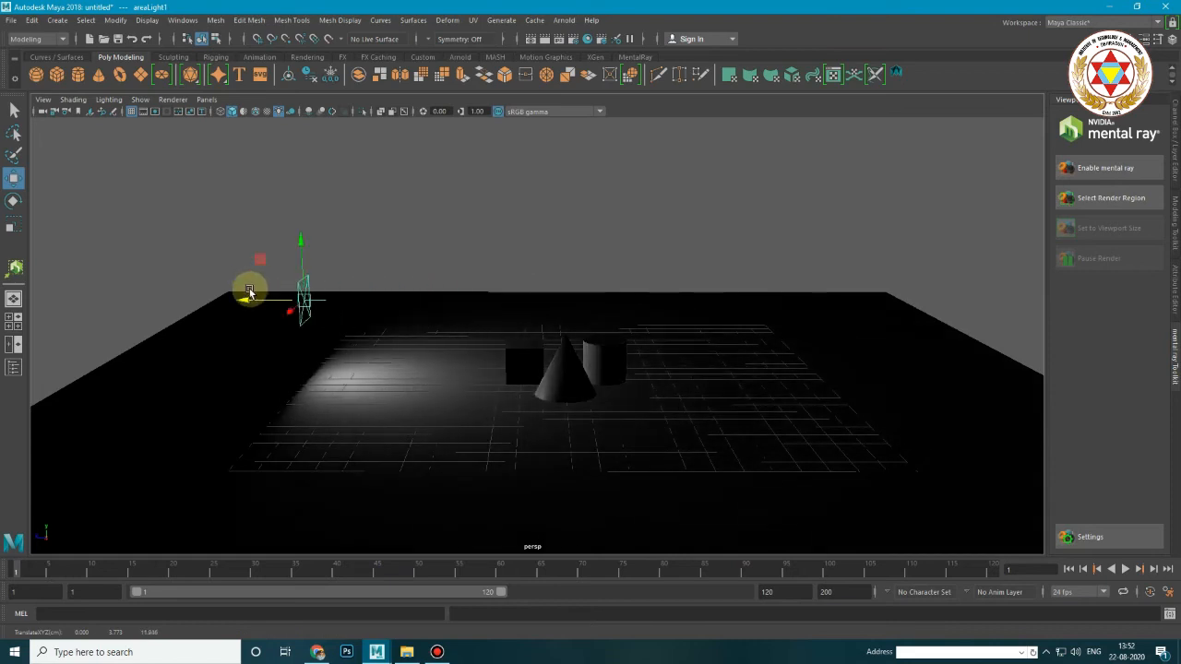
# Scale the area light wider and taller so it forms a larger panel facing the primitives.
pyautogui.keyDown('alt'); pyautogui.moveTo(580, 338); pyautogui.dragTo(556, 346); pyautogui.keyUp('alt')
pyautogui.press('r')
pyautogui.moveTo(435, 281); pyautogui.dragTo(253, 283)
pyautogui.keyDown('alt'); pyautogui.moveTo(411, 359); pyautogui.dragTo(456, 372); pyautogui.keyUp('alt')
pyautogui.moveTo(434, 216); pyautogui.dragTo(429, 156)
pyautogui.keyDown('alt'); pyautogui.moveTo(501, 305); pyautogui.dragTo(588, 305); pyautogui.keyUp('alt')
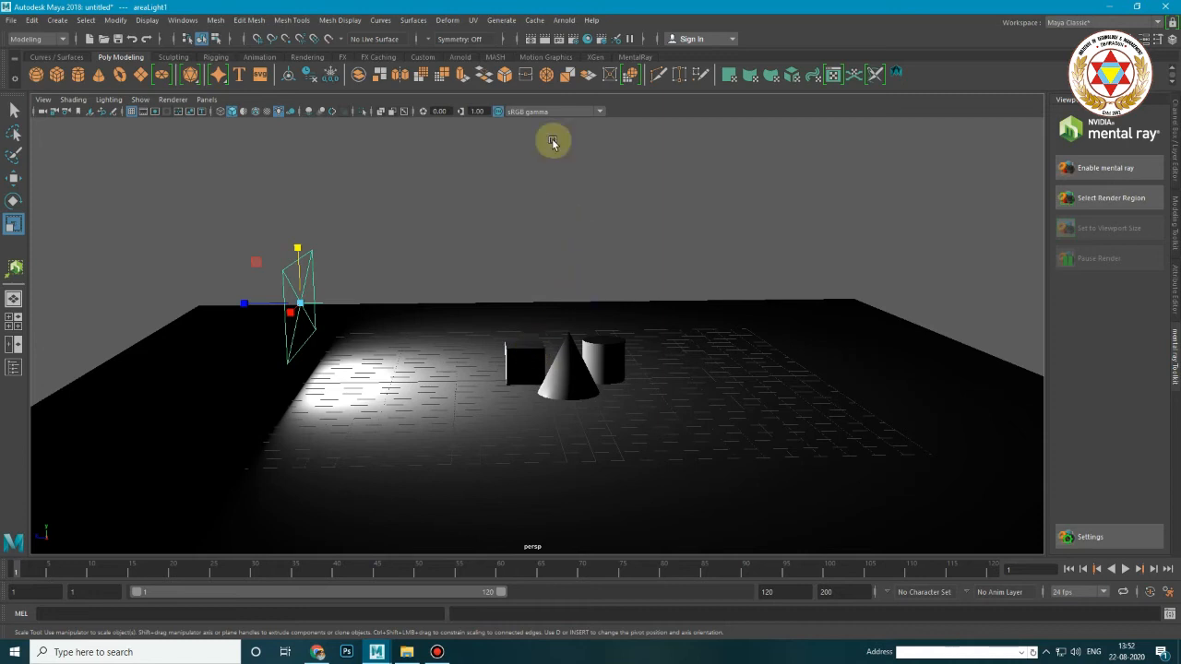
# Preview the area light's illumination and soft shadows with the mental ray viewport renderer from another angle.
pyautogui.click(184, 100)
pyautogui.click(185, 133)
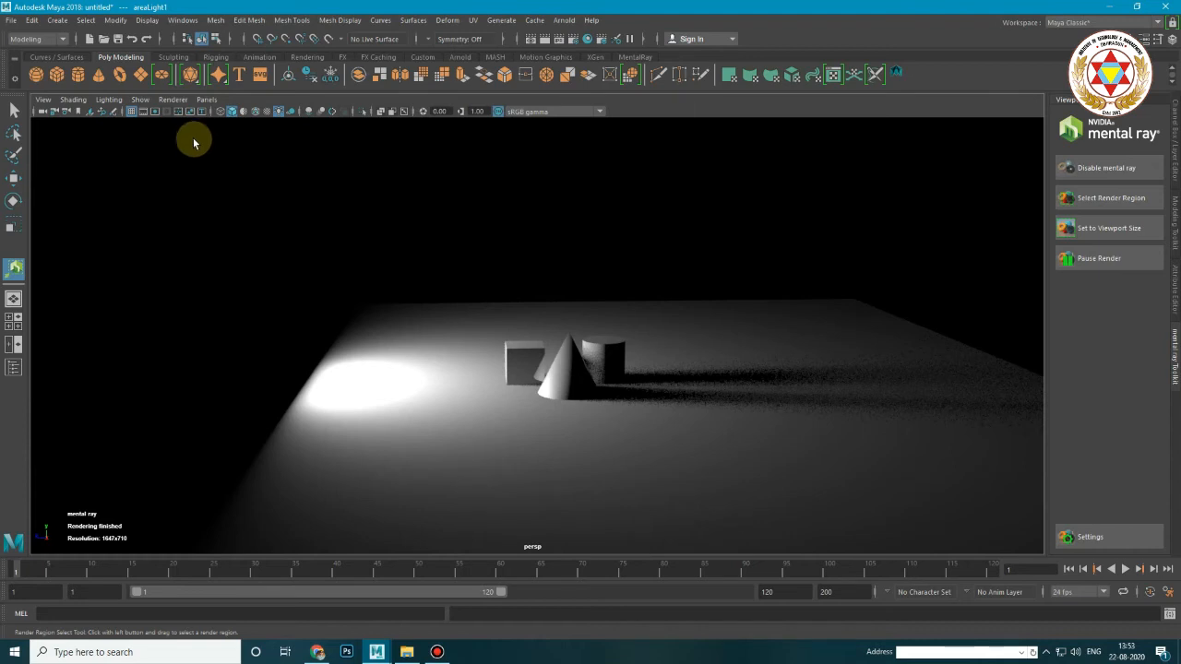
pyautogui.keyDown('alt'); pyautogui.moveTo(443, 230); pyautogui.dragTo(405, 240); pyautogui.keyUp('alt')
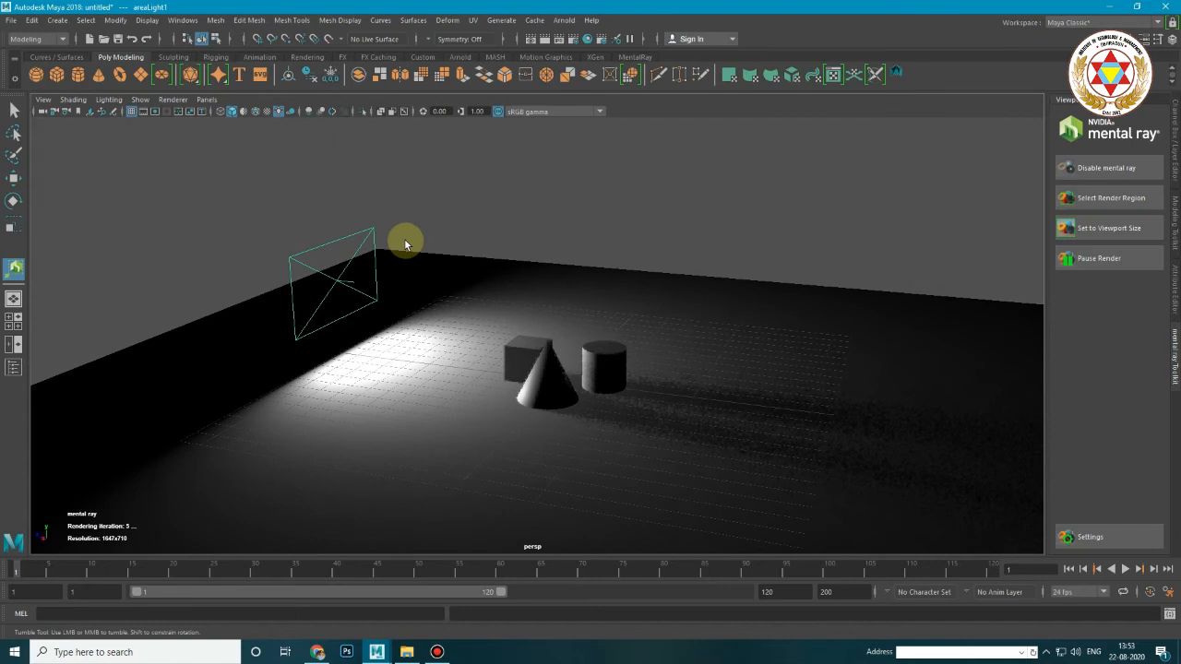
# Return to Viewport 2.0 and stretch the area light in width and height so it spans the ground plane's side.
pyautogui.click(172, 101)
pyautogui.click(194, 117)
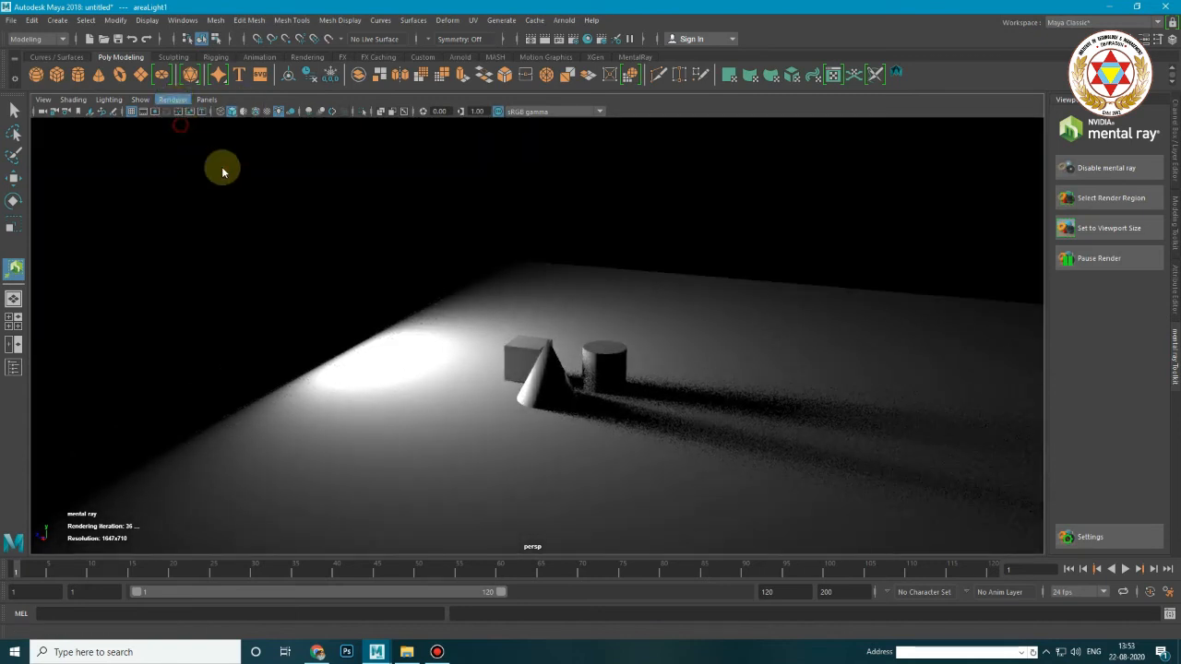
pyautogui.press('r')
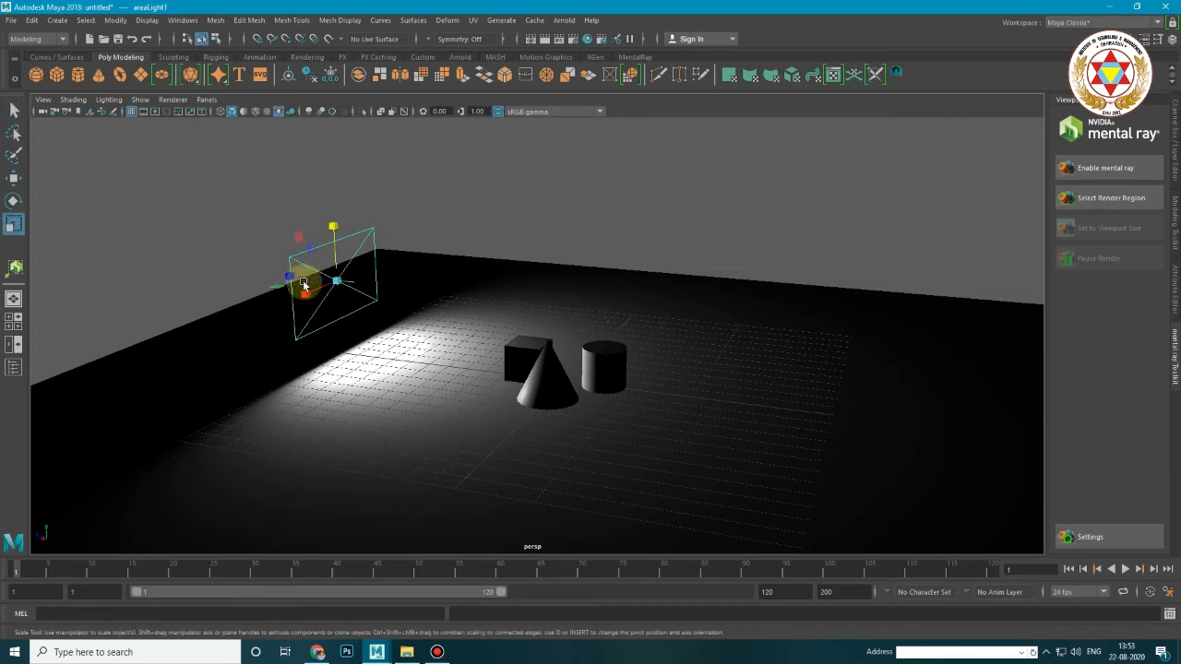
pyautogui.moveTo(306, 291); pyautogui.dragTo(234, 319)
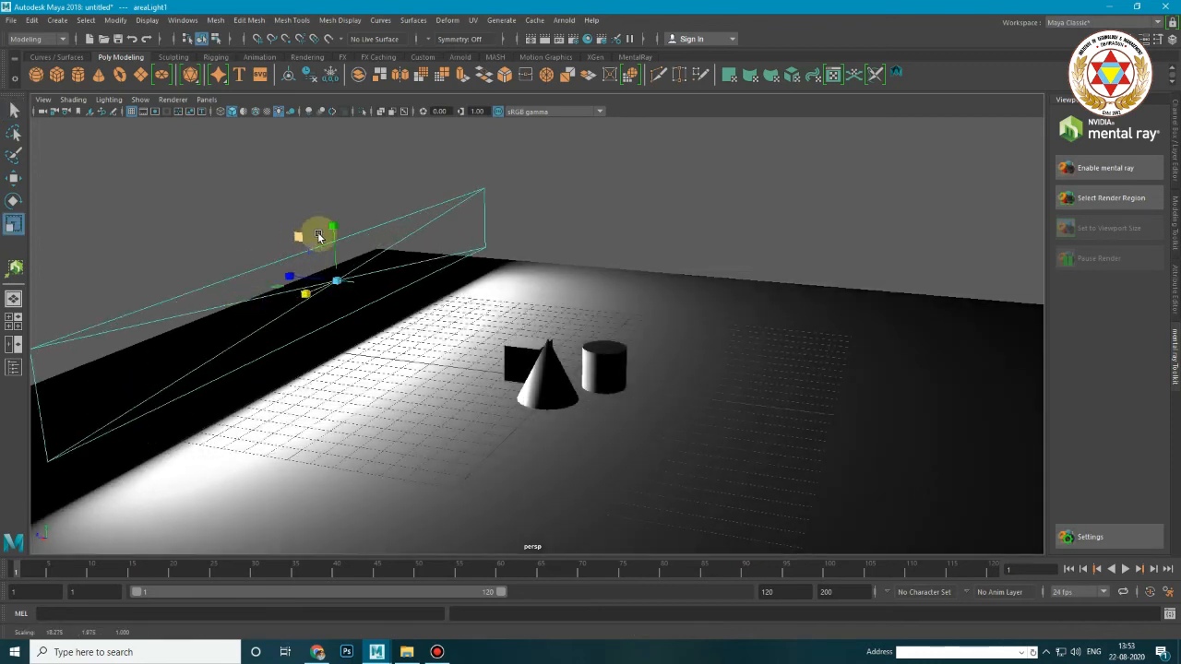
pyautogui.moveTo(335, 218); pyautogui.dragTo(322, 113)
# Raise the enlarged area light to a height of about 7.1 units.
pyautogui.press('w')
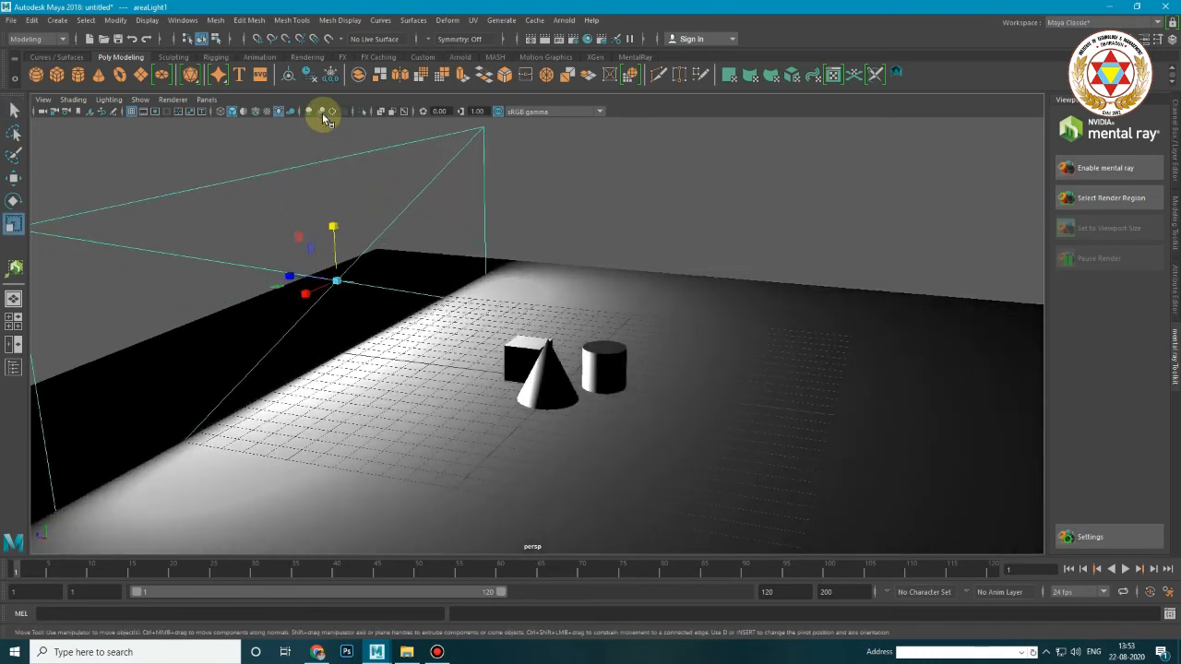
pyautogui.moveTo(327, 225); pyautogui.dragTo(327, 145)
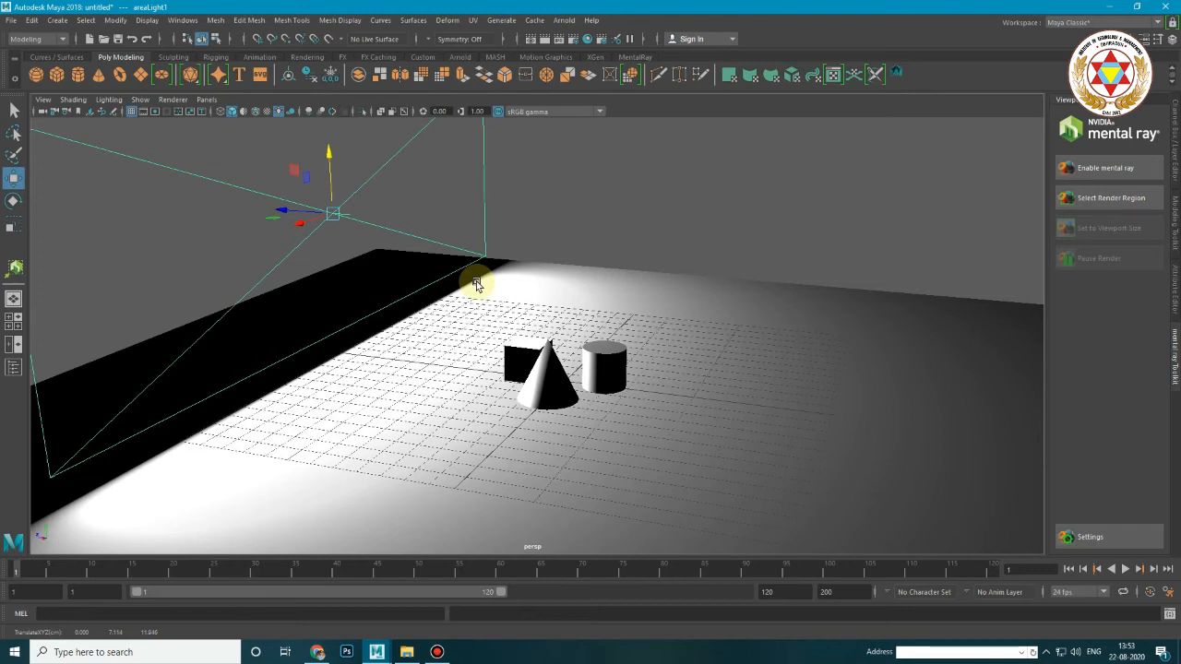
pyautogui.scroll(-5, 476, 284)
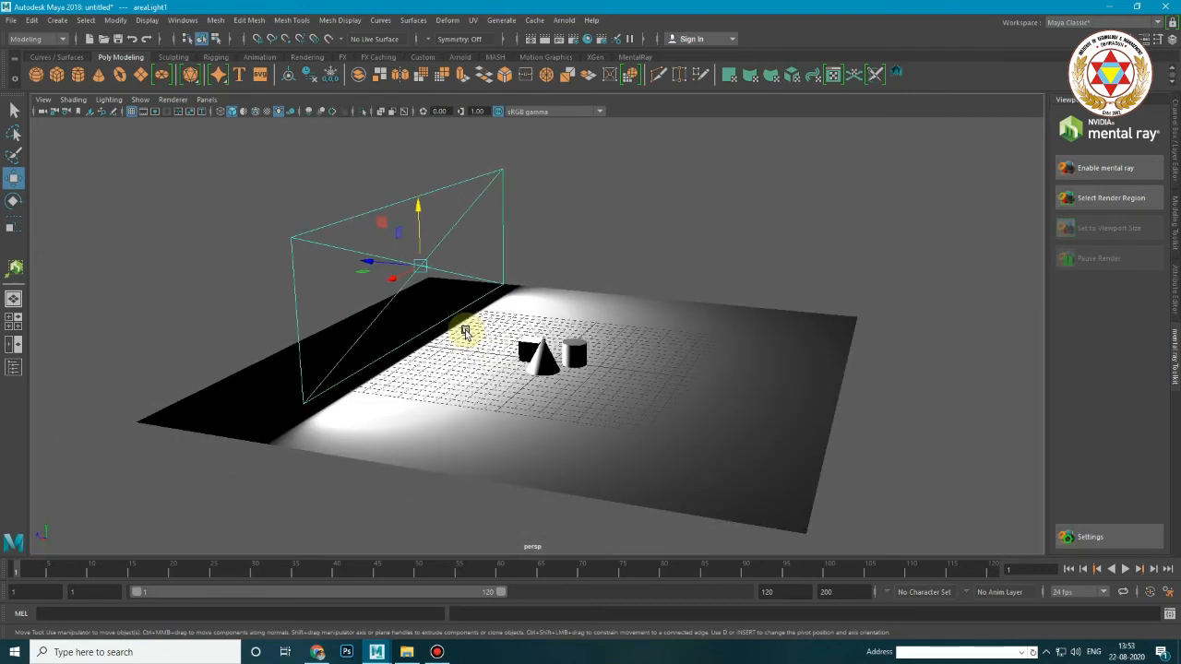
# Delete the area light and keep Viewport 2.0 as the viewport renderer.
pyautogui.press('Delete')
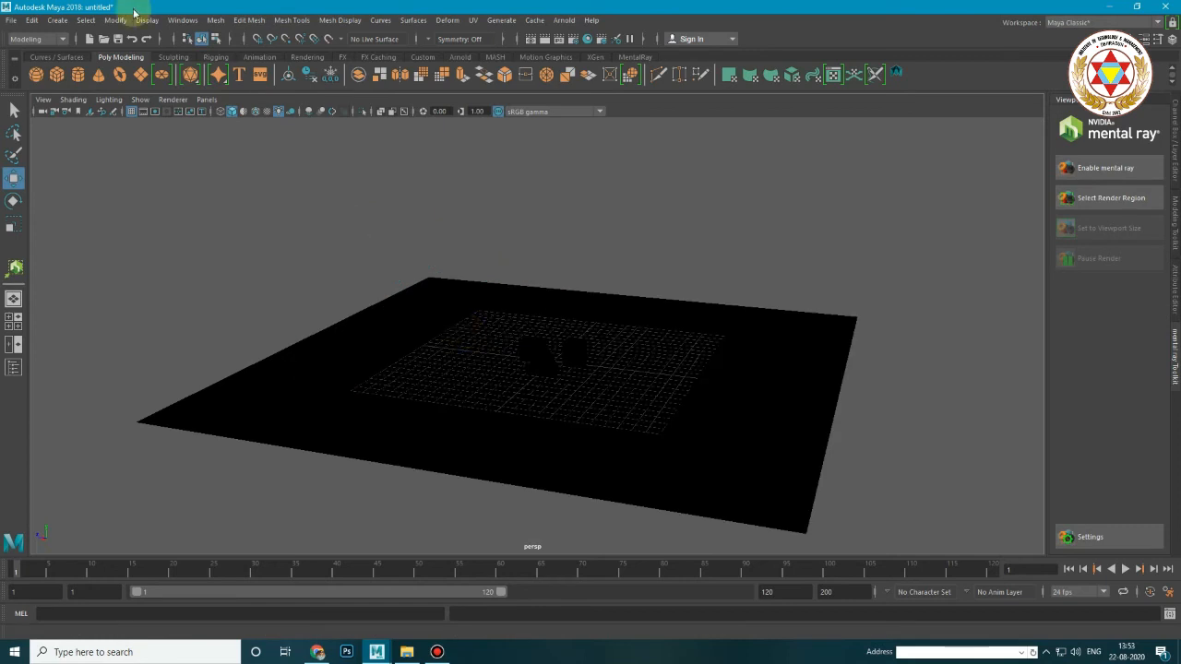
pyautogui.click(173, 100)
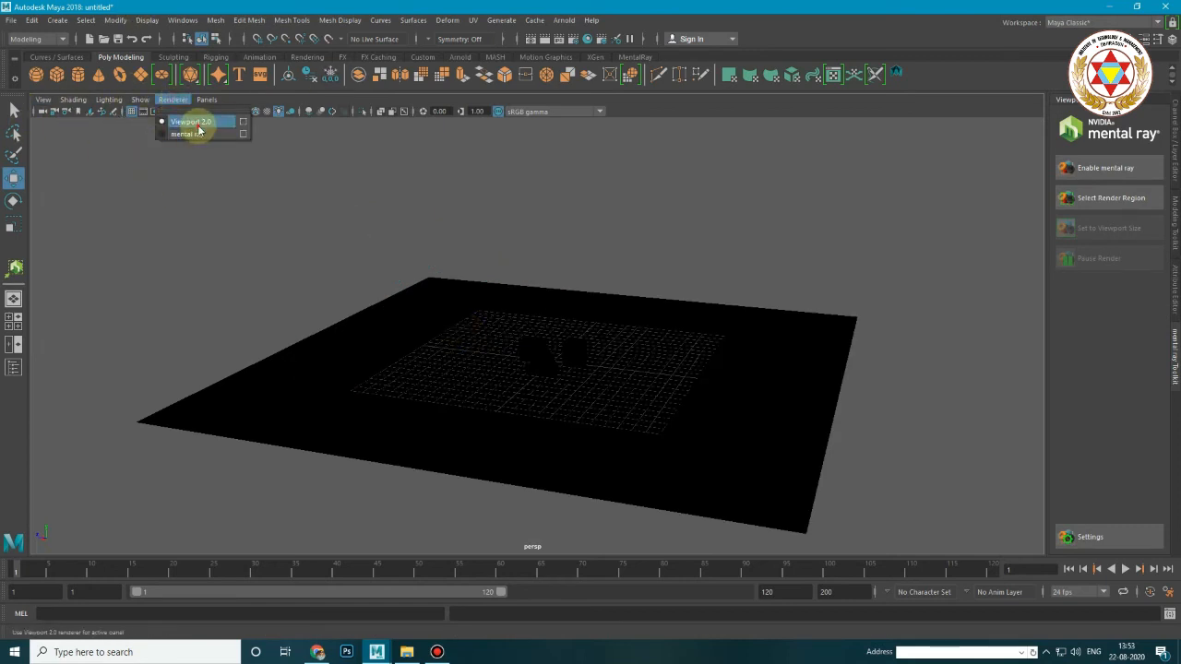
pyautogui.click(198, 125)
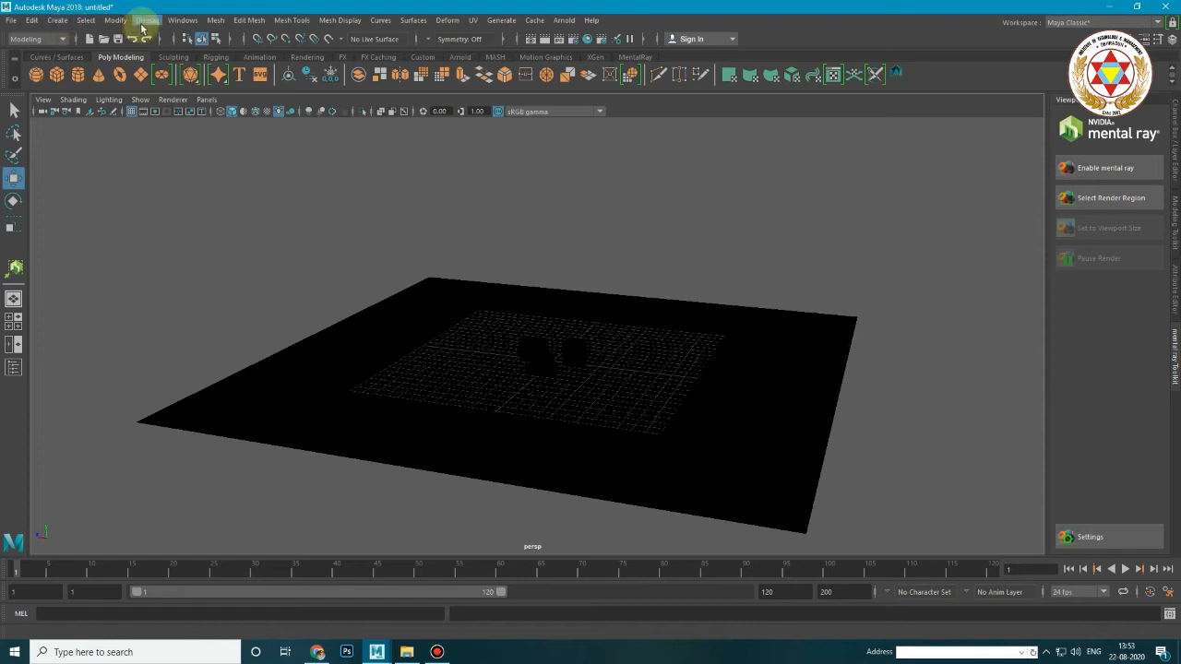
# Create a volume light and raise it above the cone, cylinder and cube.
pyautogui.click(57, 19)
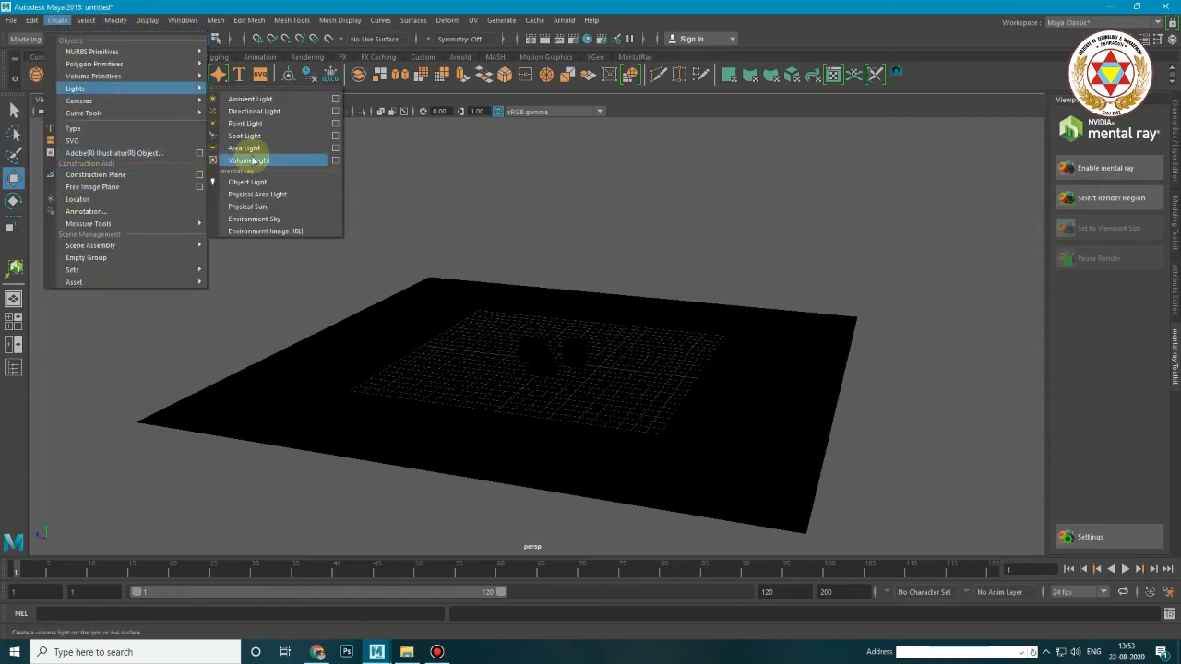
pyautogui.click(253, 161)
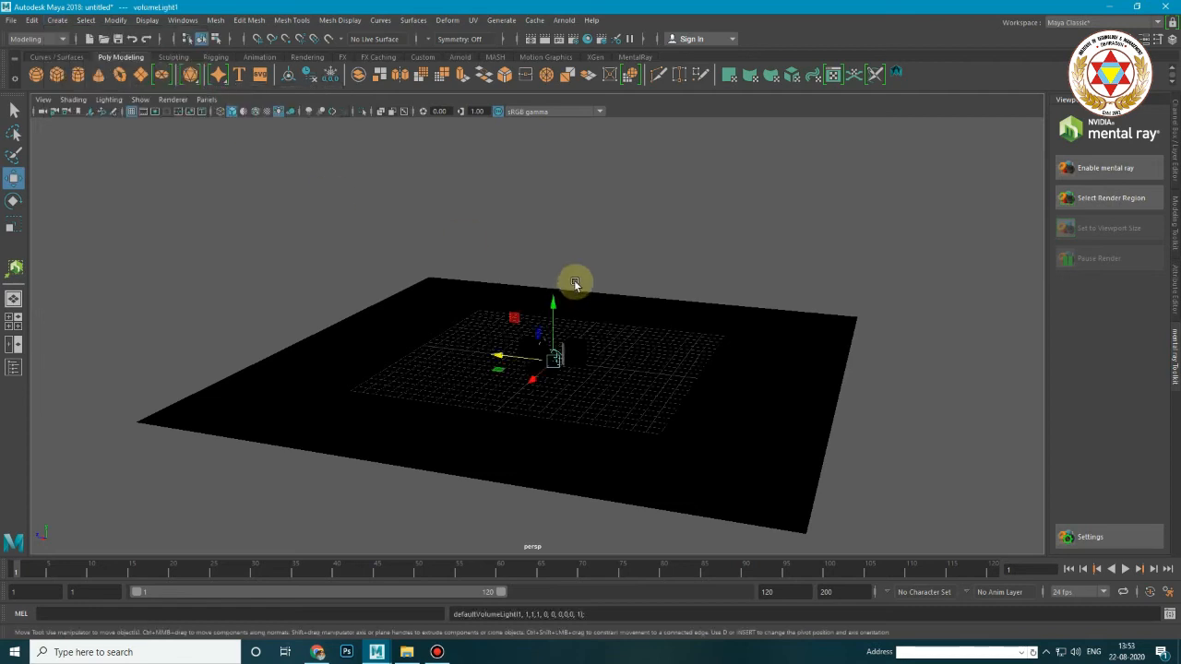
pyautogui.moveTo(551, 300); pyautogui.dragTo(549, 250)
pyautogui.moveTo(593, 308)
pyautogui.keyDown('alt'); pyautogui.mouseDown()
pyautogui.moveTo(407, 310)
pyautogui.moveTo(588, 301)
pyautogui.mouseUp(); pyautogui.keyUp('alt')
pyautogui.scroll(4, 587, 301)
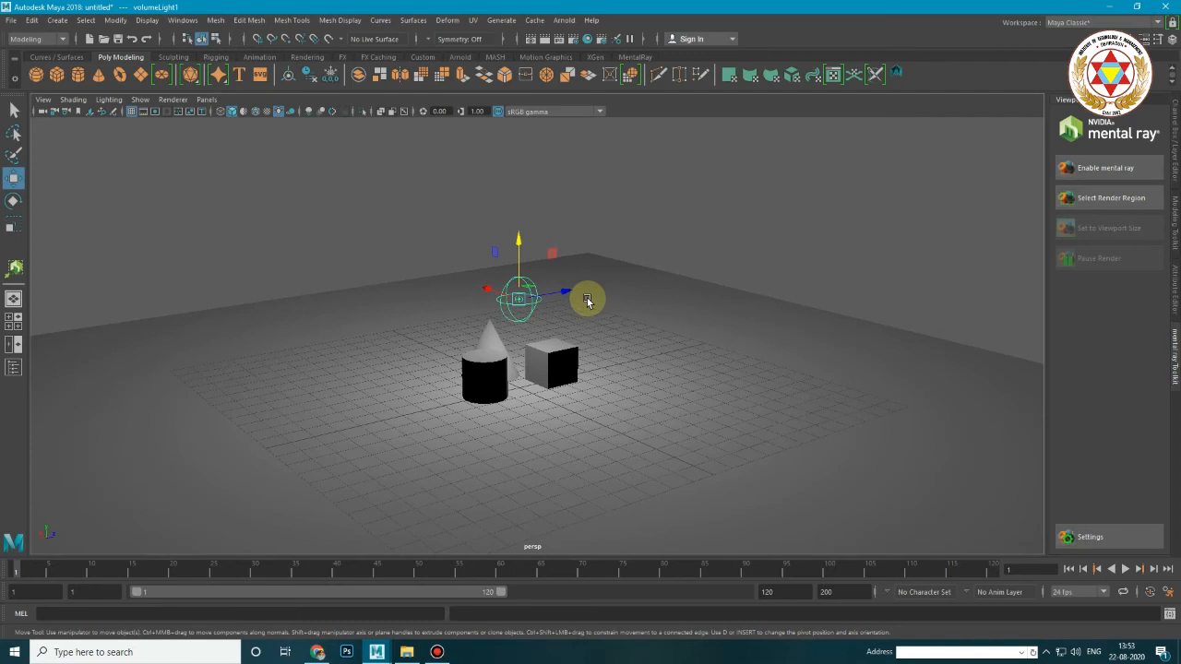
# Show the volume light's attributes, look through its color range and penumbra settings, and set the intensity to 5.325.
pyautogui.hotkey('ctrl', 'a')
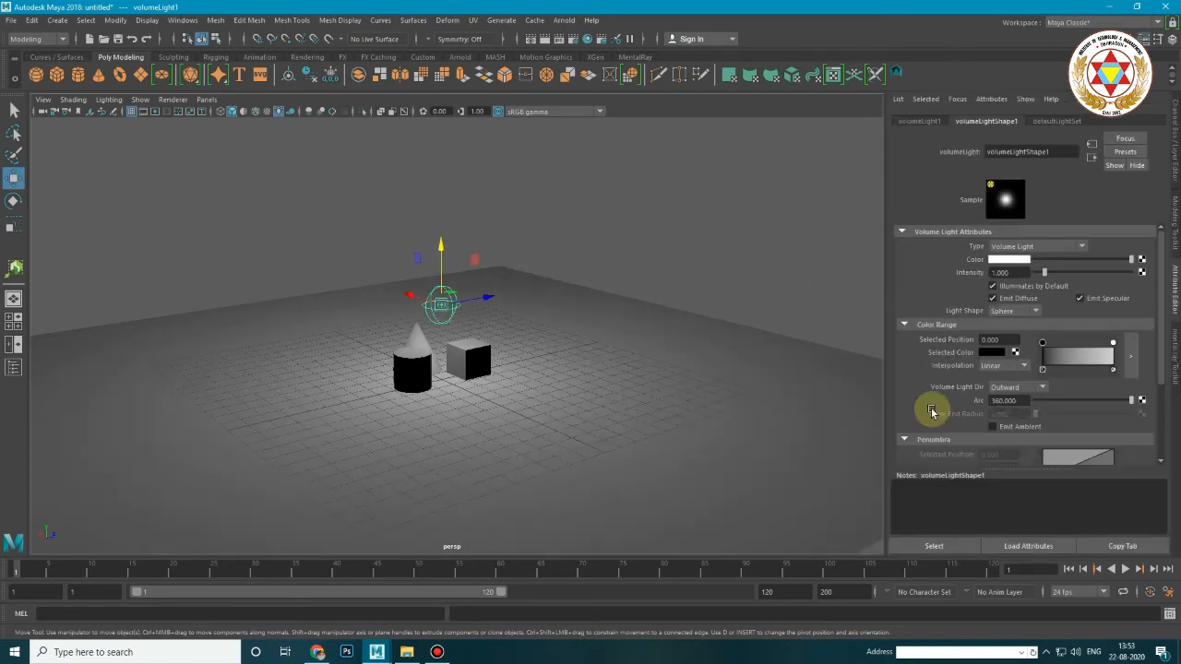
pyautogui.scroll(-2, 969, 366)
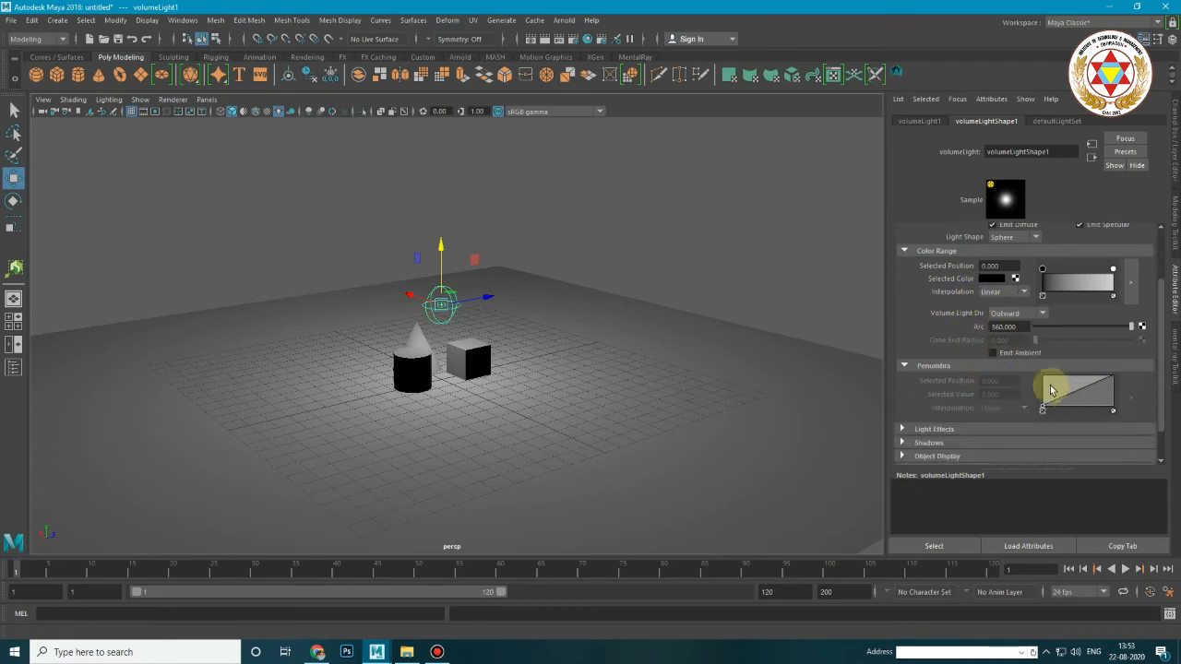
pyautogui.scroll(-1, 954, 409)
pyautogui.scroll(3, 960, 387)
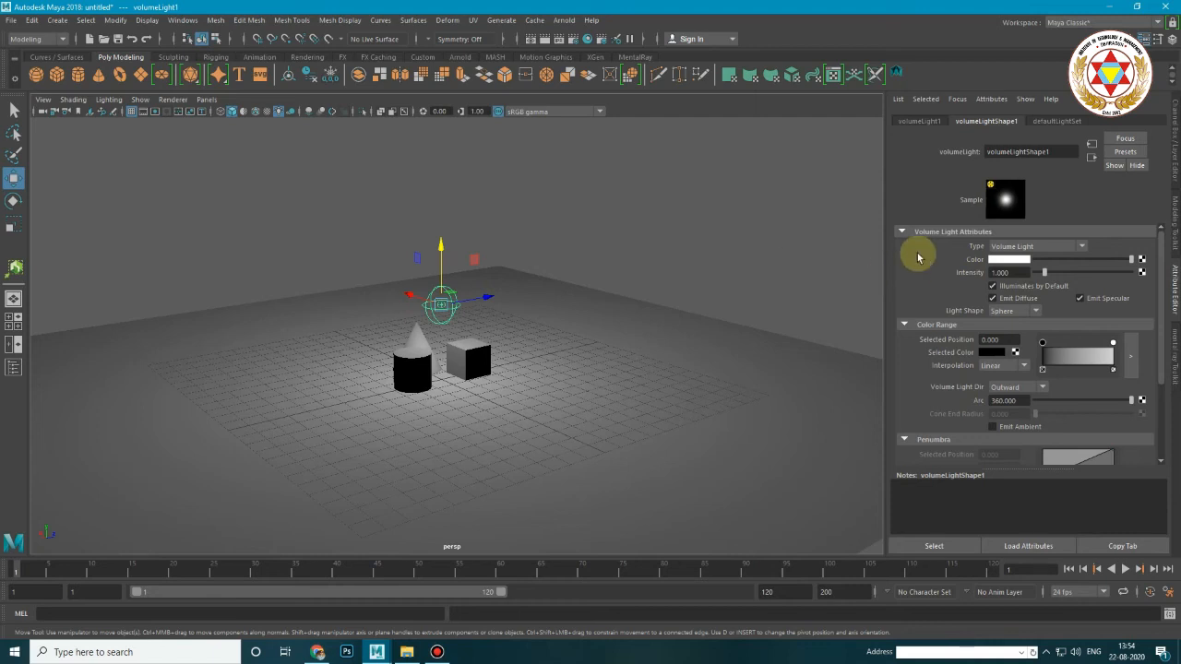
pyautogui.moveTo(1050, 270); pyautogui.dragTo(1087, 274)
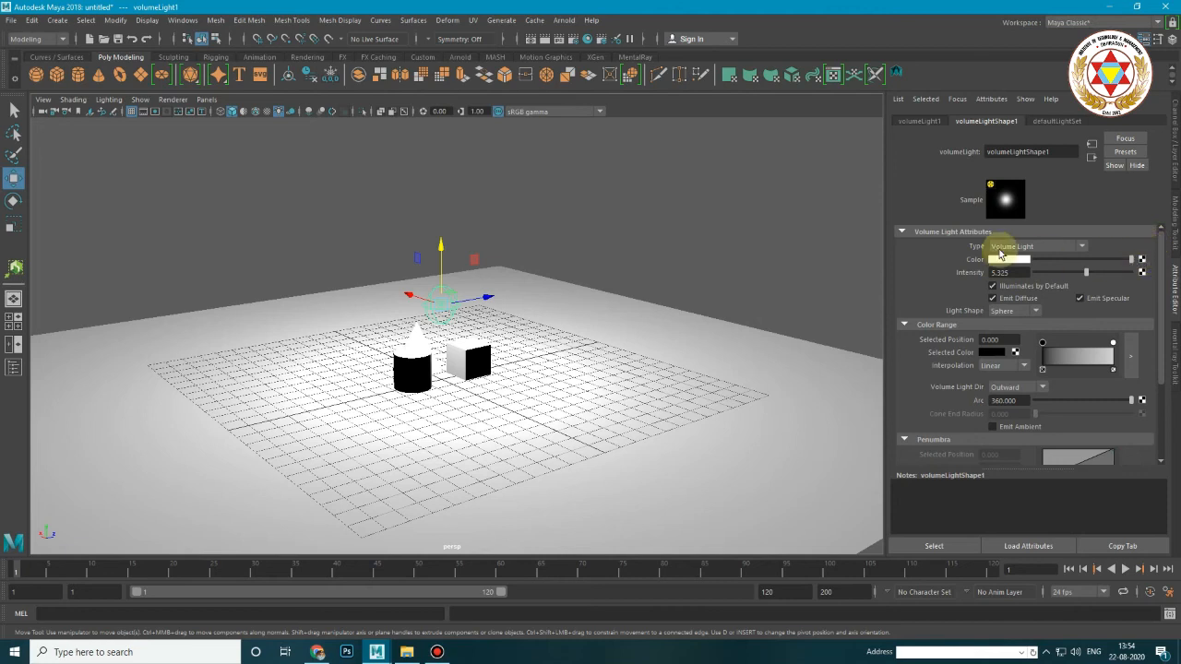
# Map a Fractal texture to the volume light's color and preview the scene with the mental ray viewport renderer.
pyautogui.click(1141, 260)
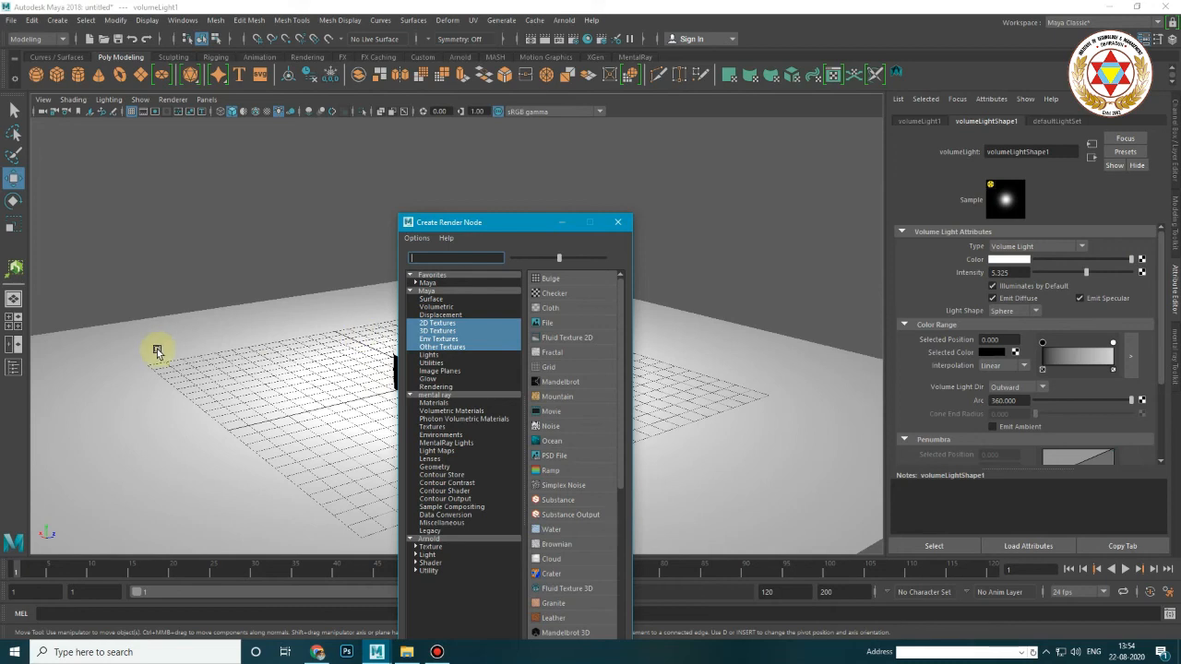
pyautogui.click(571, 354)
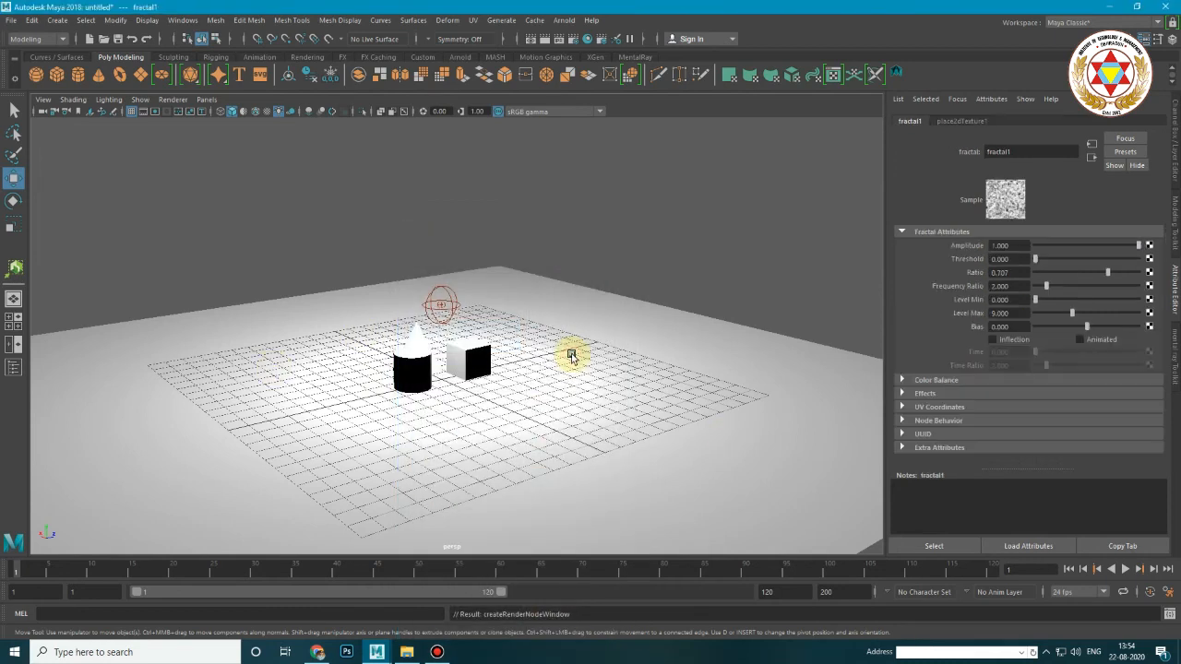
pyautogui.click(173, 100)
pyautogui.click(187, 134)
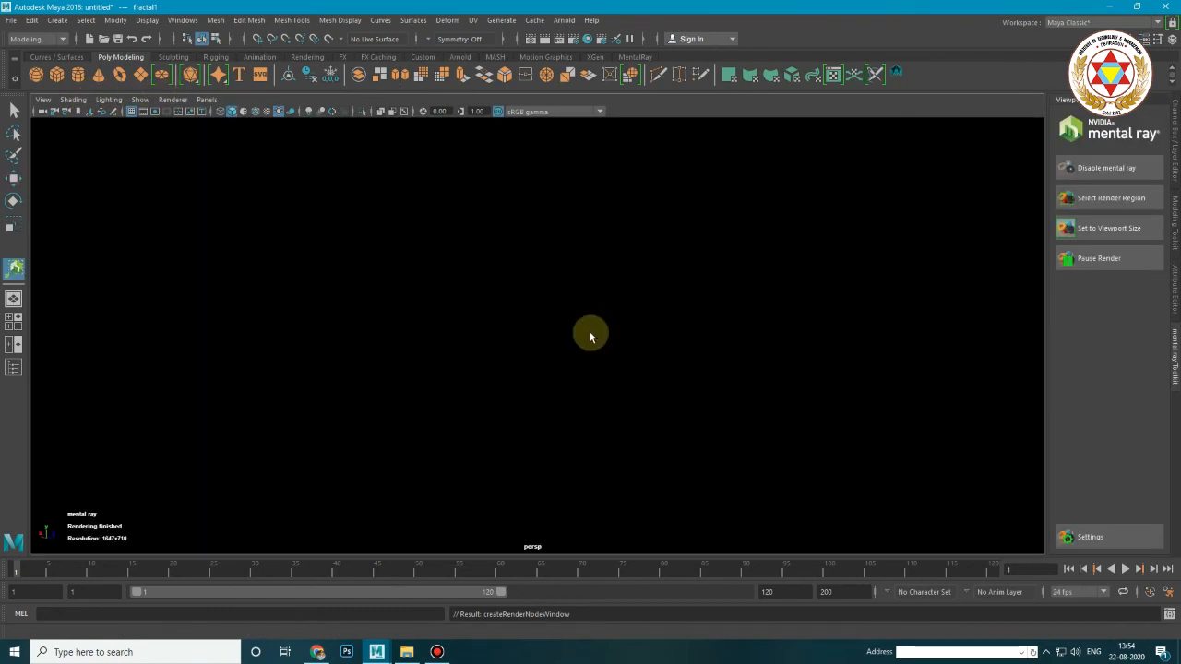
pyautogui.scroll(-3, 590, 333)
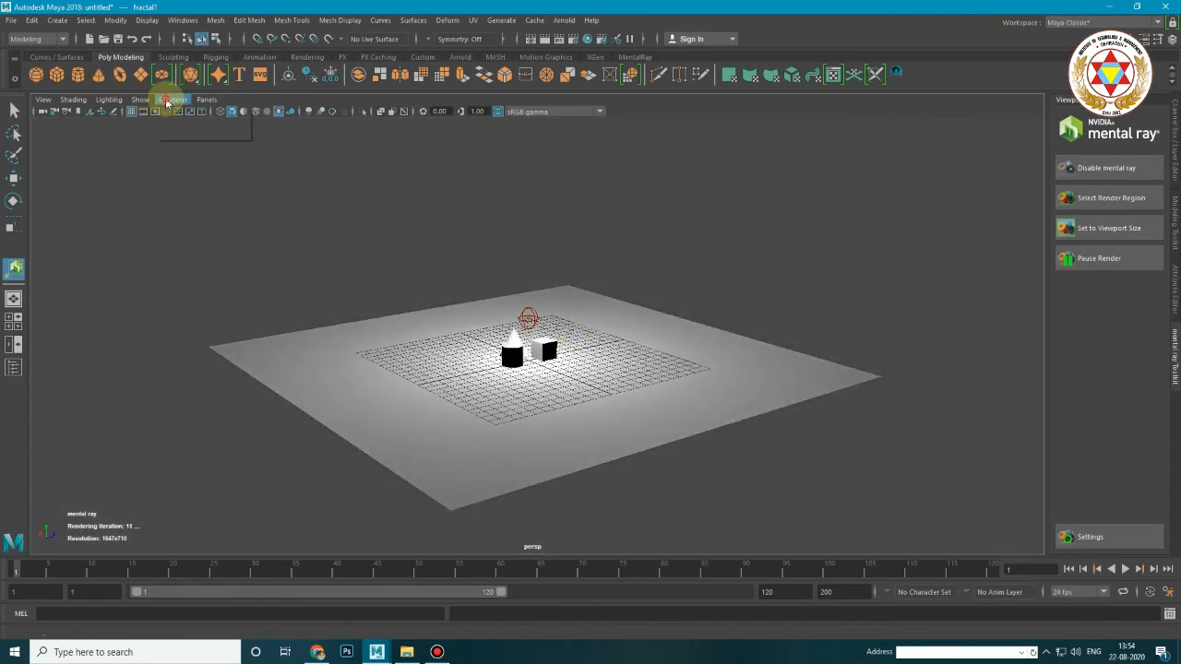
# Switch the viewport back to Viewport 2.0 and delete the volume light.
pyautogui.click(171, 100)
pyautogui.click(183, 122)
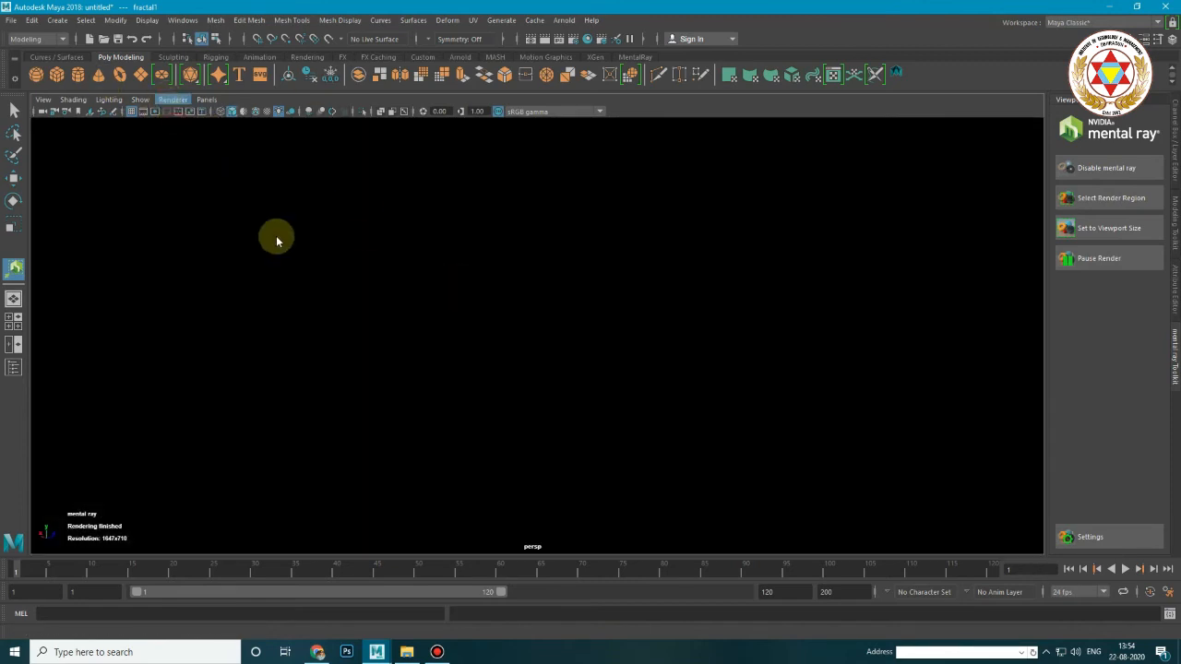
pyautogui.click(532, 316)
pyautogui.press('Delete')
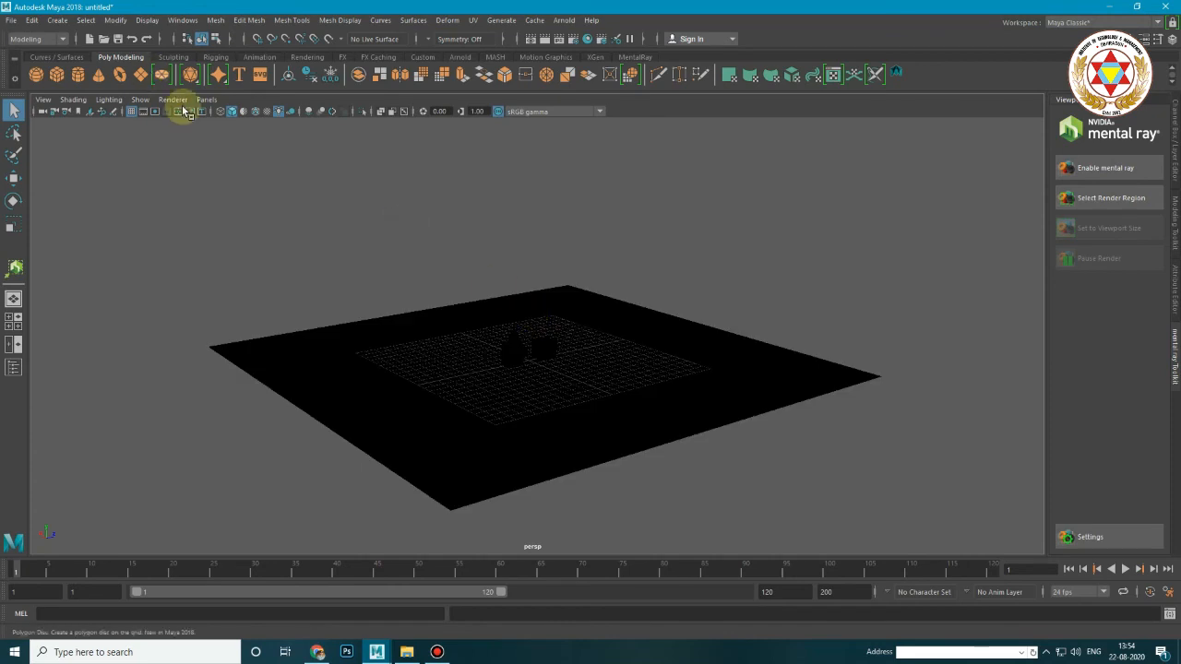
# Create a new spot light at the origin of the scene.
pyautogui.click(57, 20)
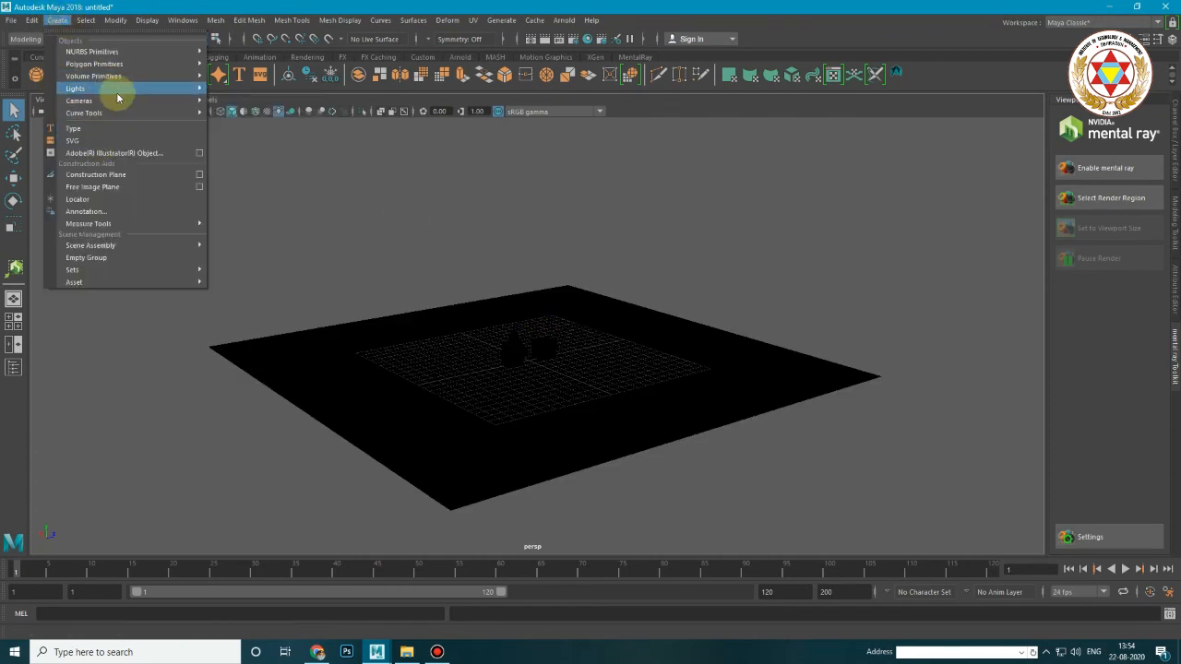
pyautogui.moveTo(118, 92)
pyautogui.click(238, 134)
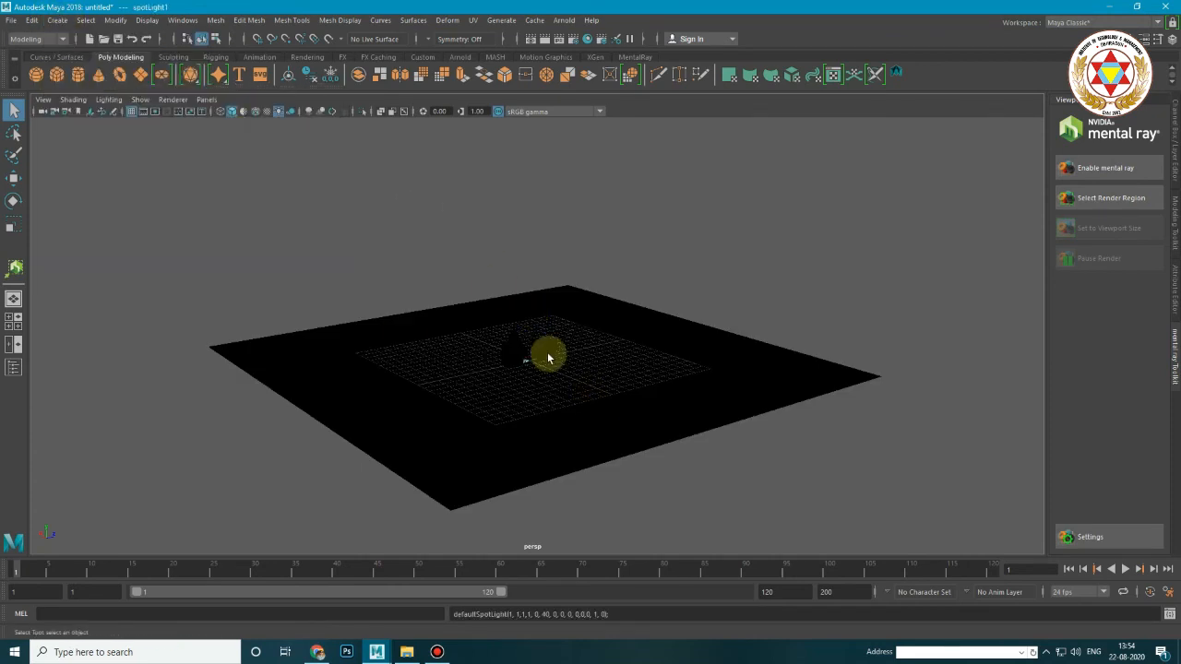
# Move the spot light up above the plane and out to the side so its cone falls across the primitives.
pyautogui.press('w')
pyautogui.moveTo(527, 329); pyautogui.dragTo(536, 262)
pyautogui.keyDown('alt'); pyautogui.moveTo(535, 425); pyautogui.dragTo(503, 428); pyautogui.keyUp('alt')
pyautogui.moveTo(585, 309); pyautogui.dragTo(822, 264)
pyautogui.keyDown('alt'); pyautogui.moveTo(560, 360); pyautogui.dragTo(533, 350); pyautogui.keyUp('alt')
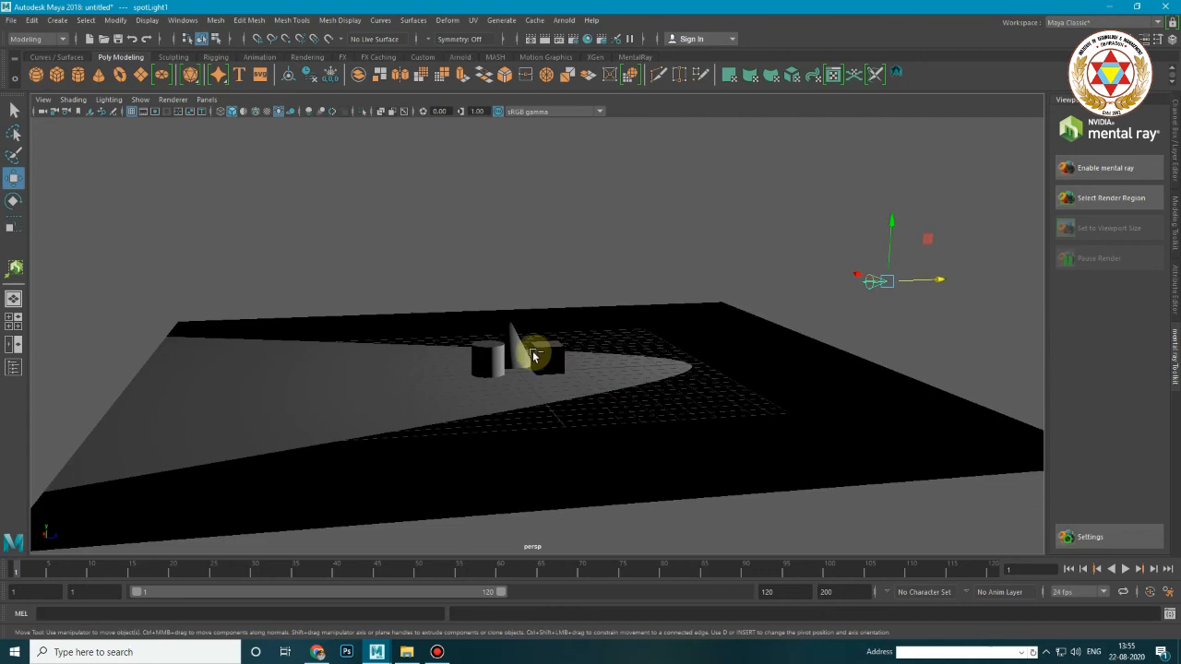
# Map a Fractal texture to the spot light's color and preview the primitives from several angles with the mental ray viewport renderer.
pyautogui.hotkey('ctrl', 'a')
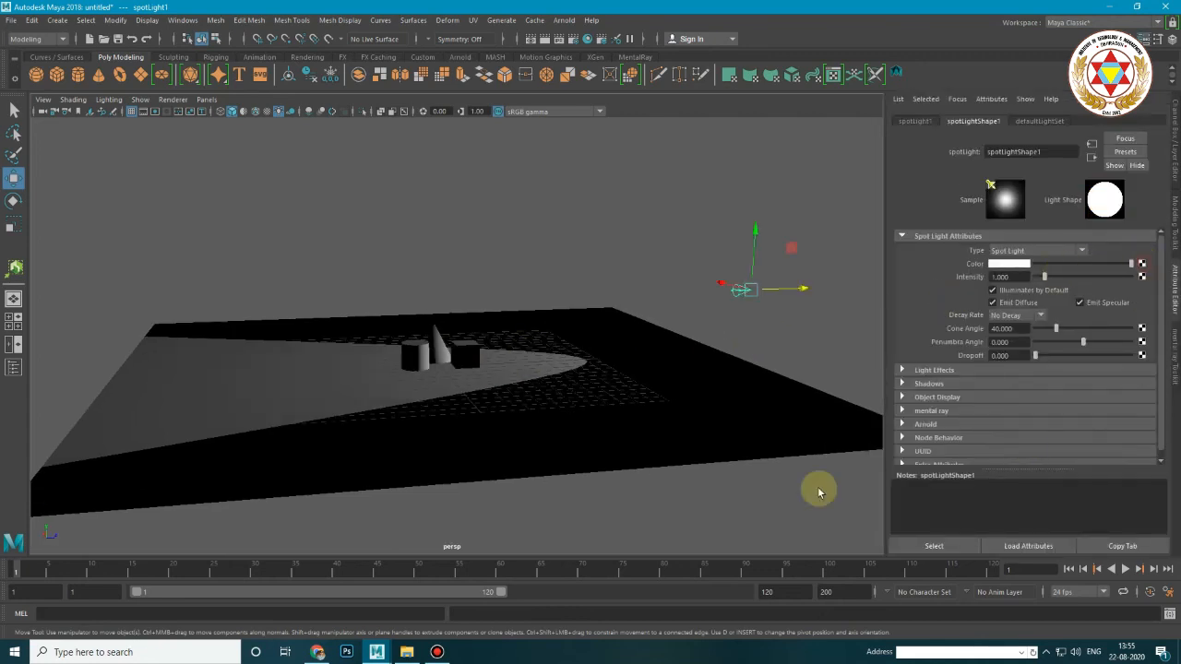
pyautogui.click(559, 351)
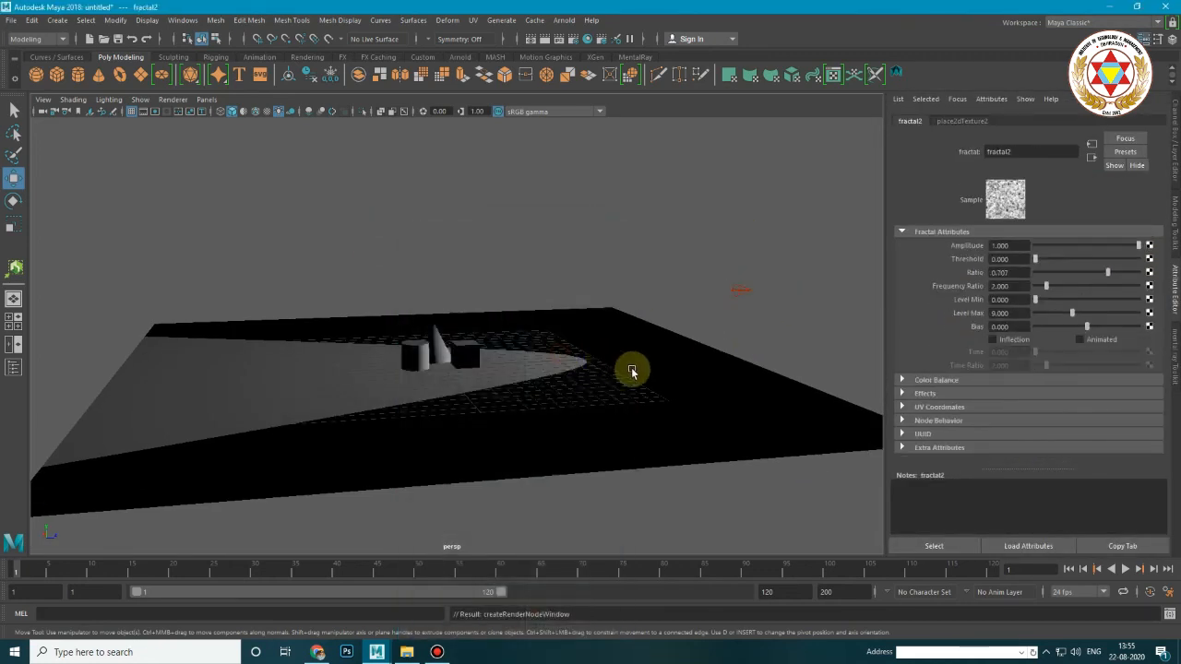
pyautogui.scroll(4, 536, 343)
pyautogui.keyDown('alt'); pyautogui.moveTo(536, 345); pyautogui.dragTo(424, 323); pyautogui.keyUp('alt')
pyautogui.scroll(3, 425, 323)
pyautogui.click(172, 99)
pyautogui.click(191, 130)
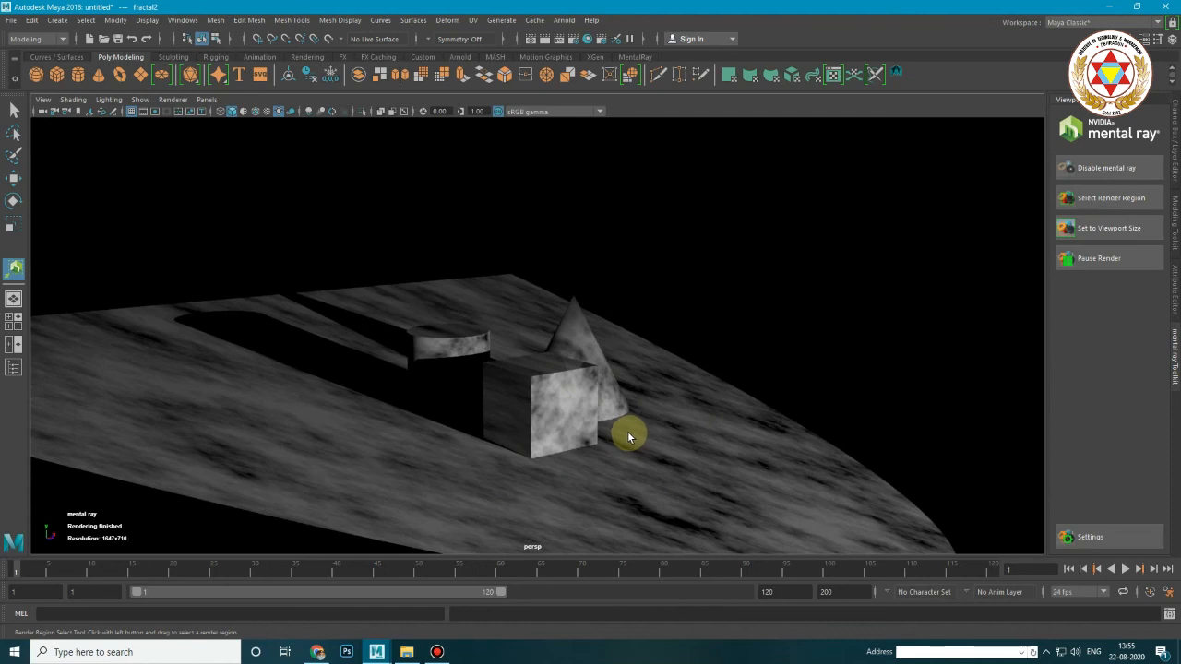
pyautogui.keyDown('alt'); pyautogui.moveTo(628, 431); pyautogui.dragTo(703, 418); pyautogui.keyUp('alt')
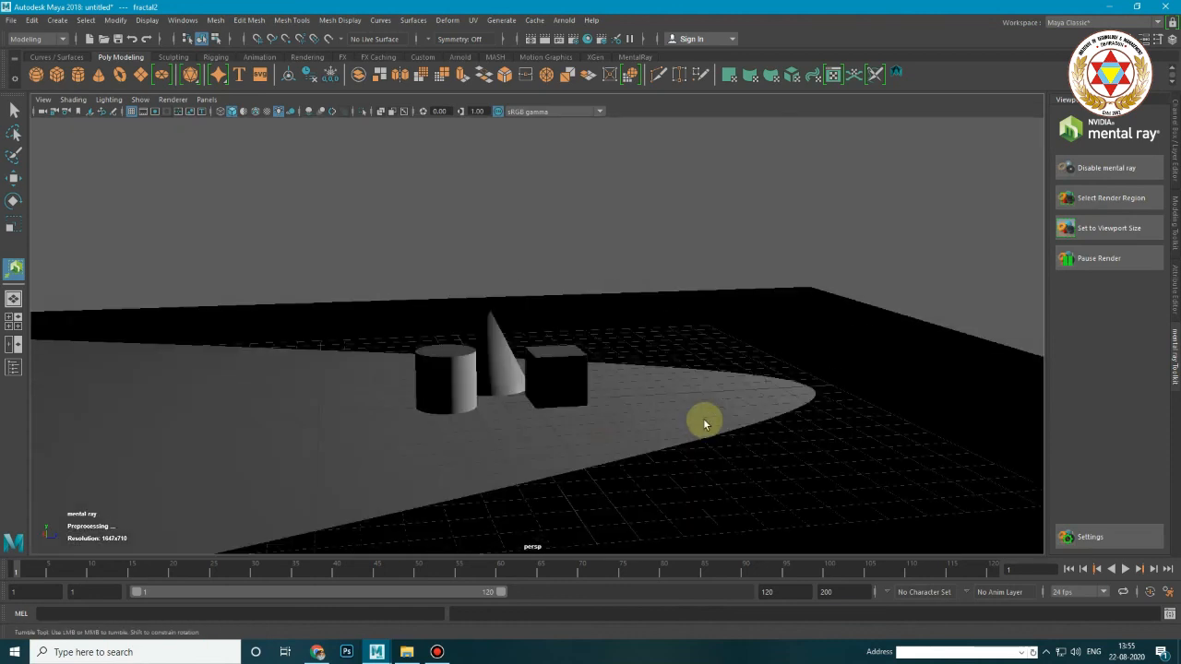
pyautogui.keyDown('alt'); pyautogui.moveTo(704, 418); pyautogui.dragTo(533, 394, button='right'); pyautogui.keyUp('alt')
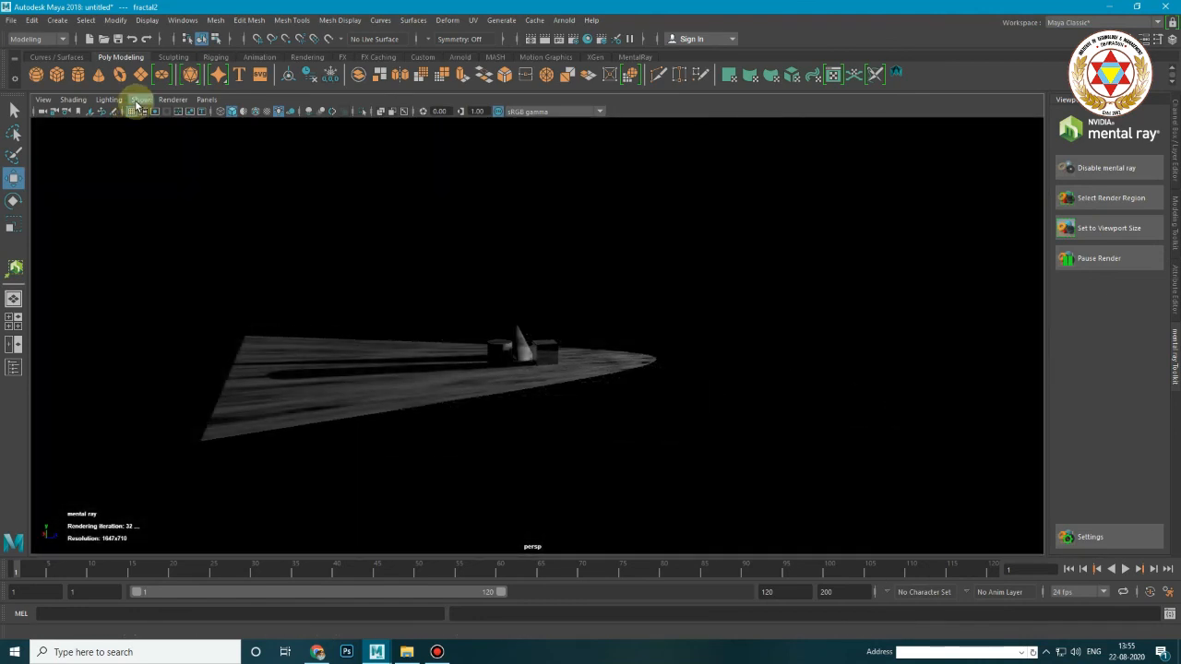
# Switch the viewport renderer back to Viewport 2.0 and view the spot-lit scene from another side.
pyautogui.click(109, 99)
pyautogui.moveTo(147, 100)
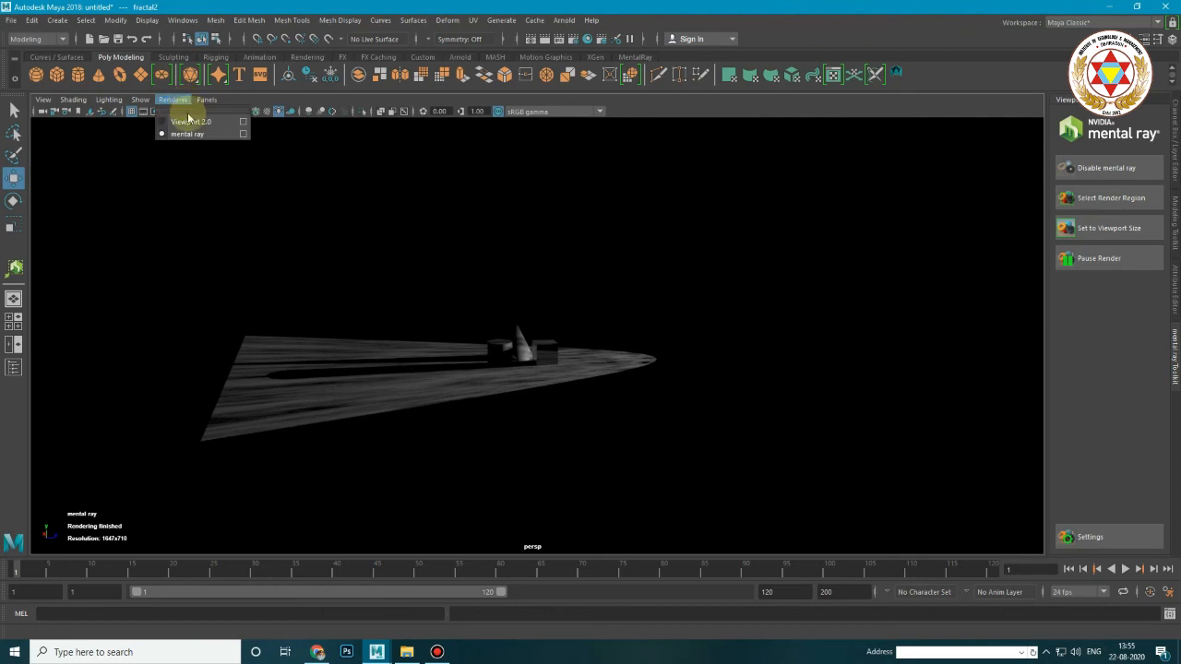
pyautogui.click(190, 121)
pyautogui.keyDown('alt'); pyautogui.moveTo(390, 338); pyautogui.dragTo(718, 339); pyautogui.keyUp('alt')
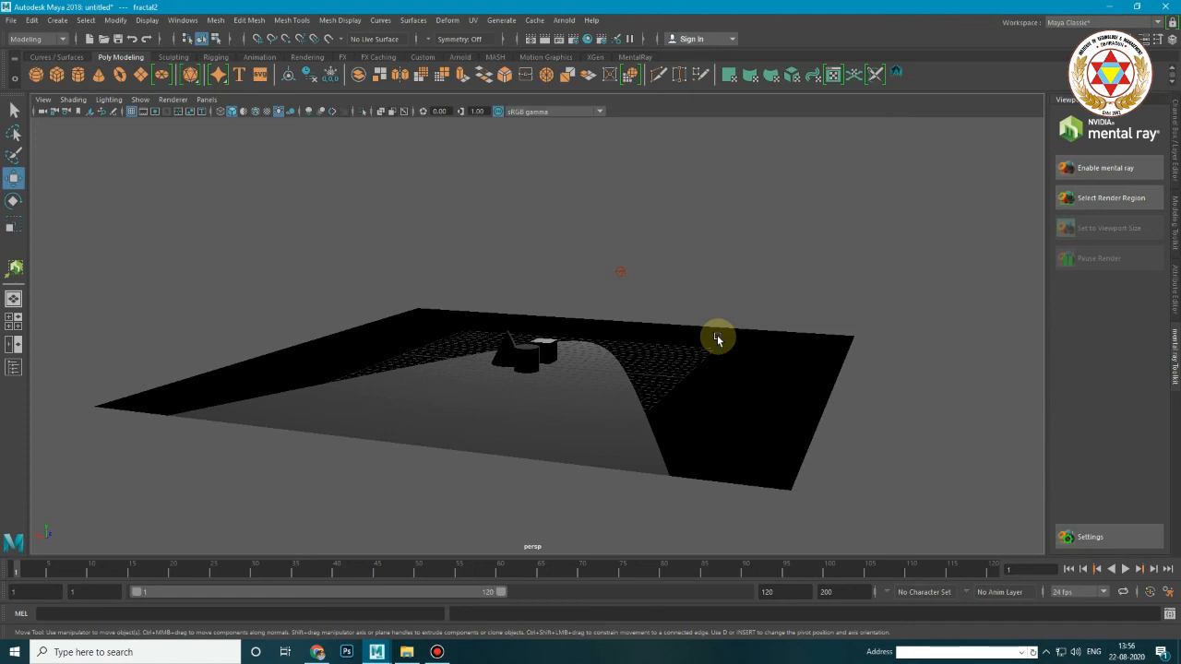
pyautogui.click(437, 651)
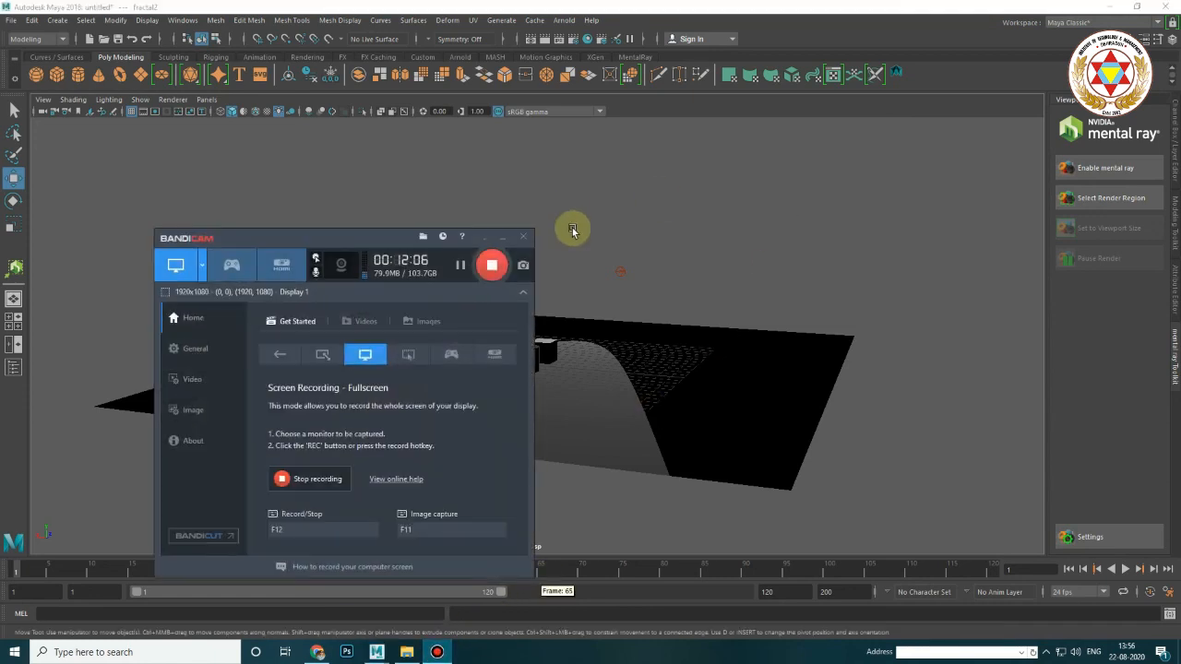
pyautogui.click(482, 275)
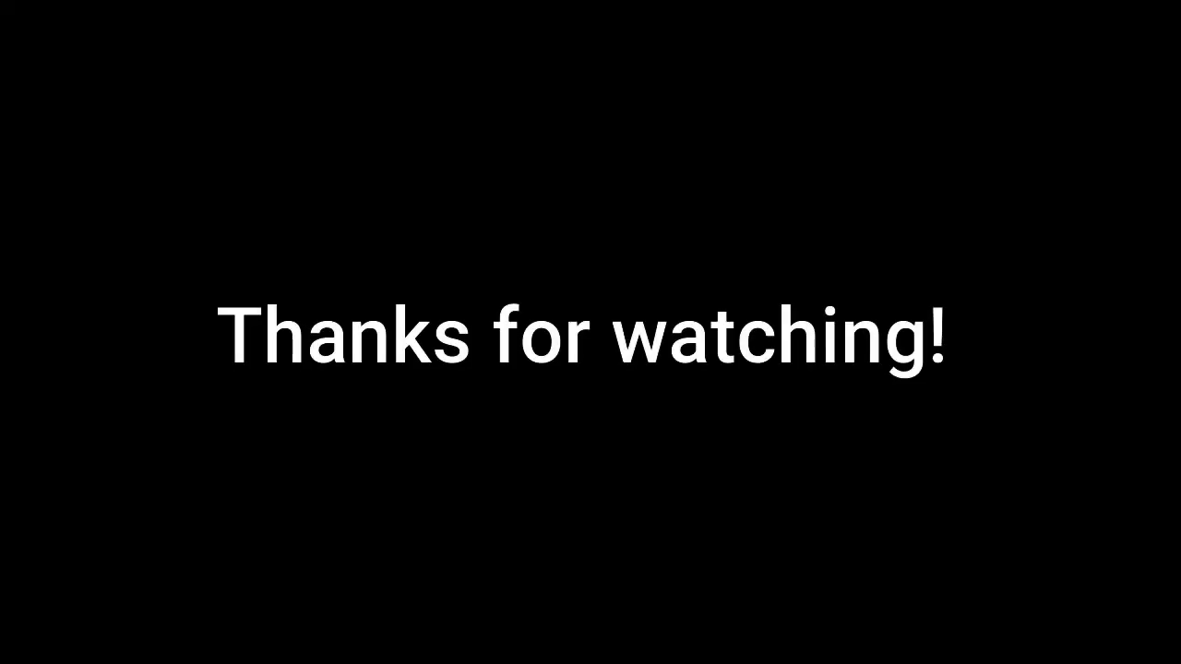